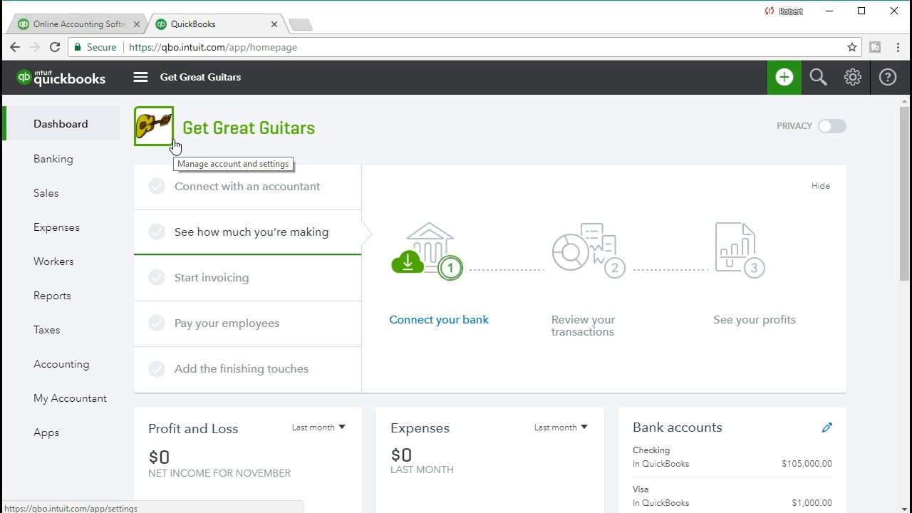
Start a blank sales receipt from the + Create menu under Customers
click(406, 166)
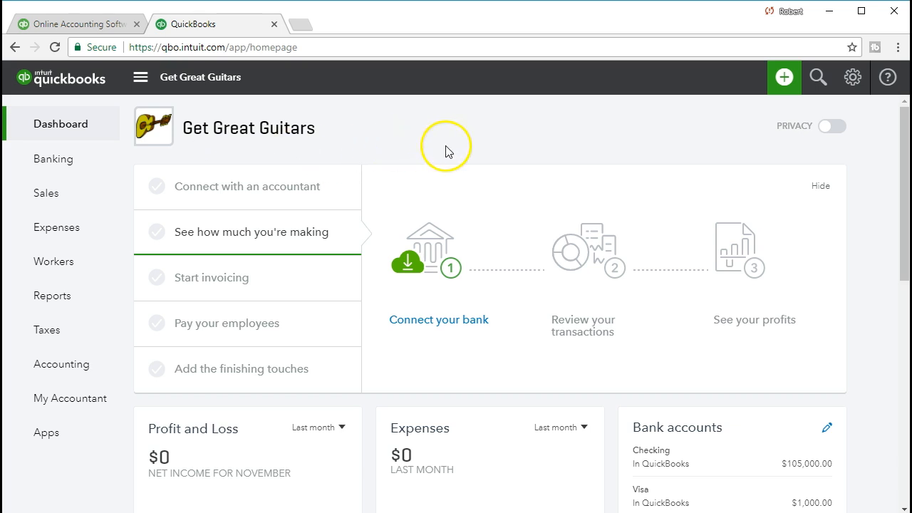
click(783, 78)
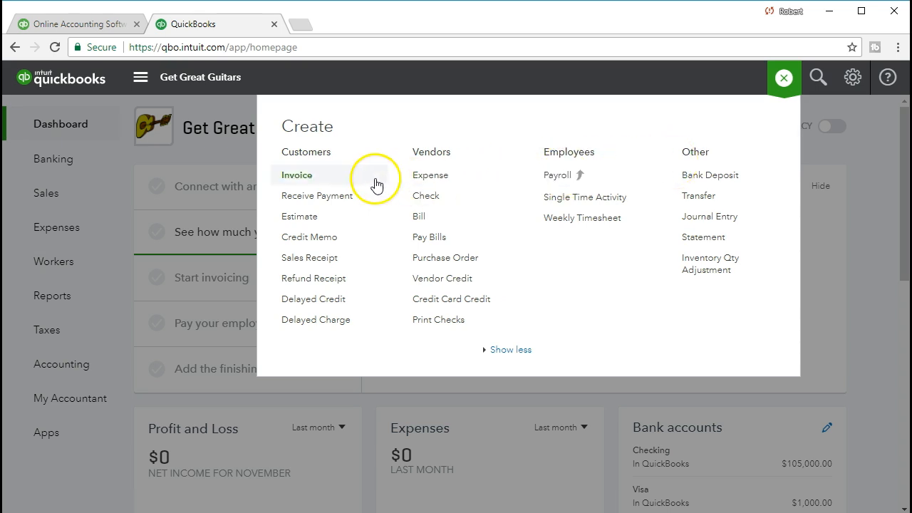
click(346, 267)
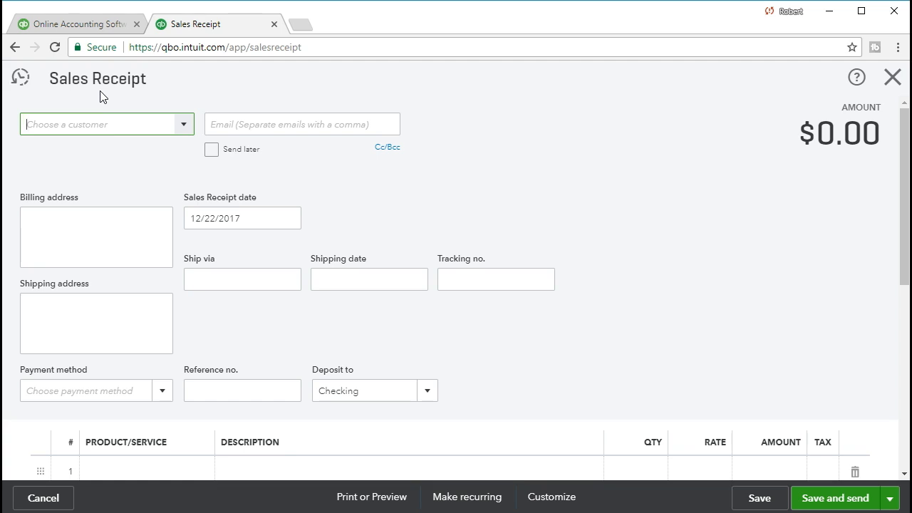
Create the customer 'String Music' from the customer dropdown and save its details
click(183, 126)
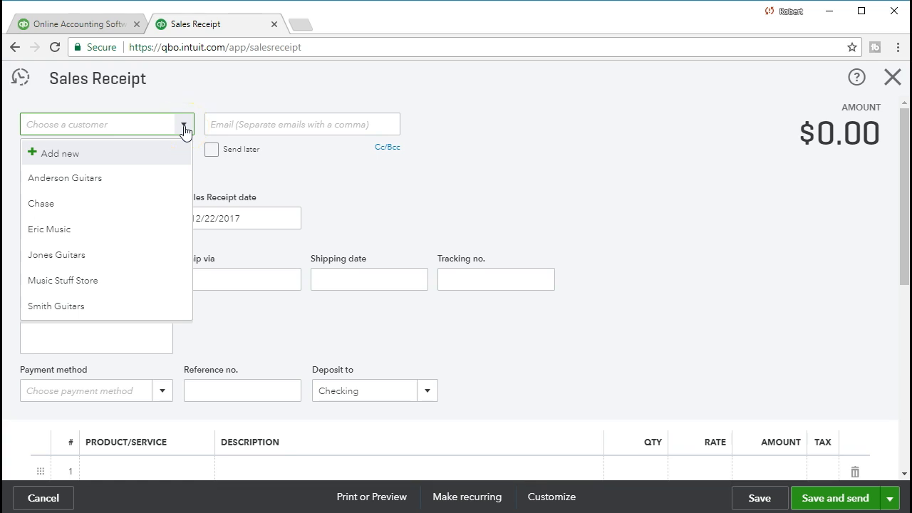
text(String M)
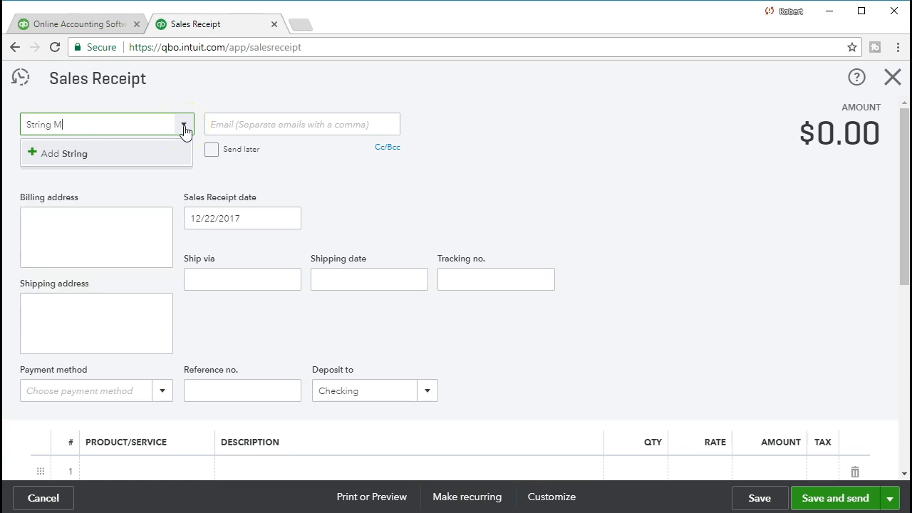
text(usic)
click(135, 155)
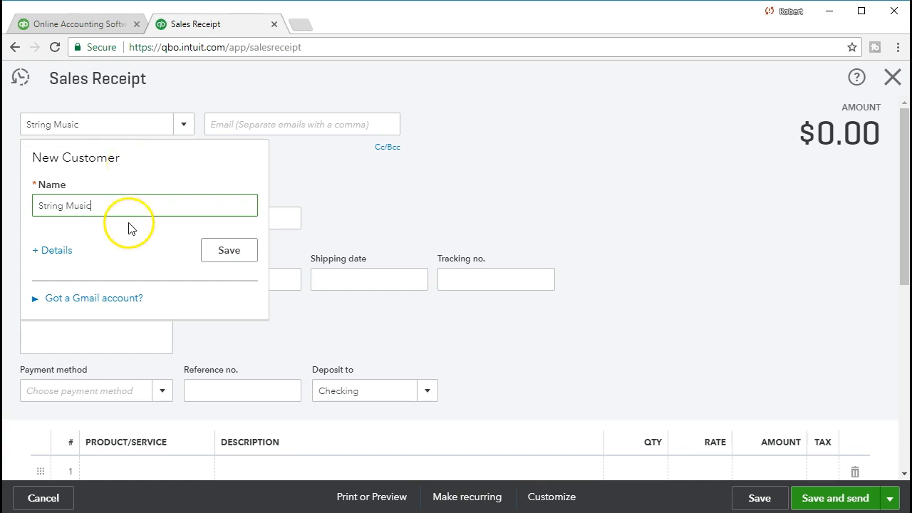
click(57, 257)
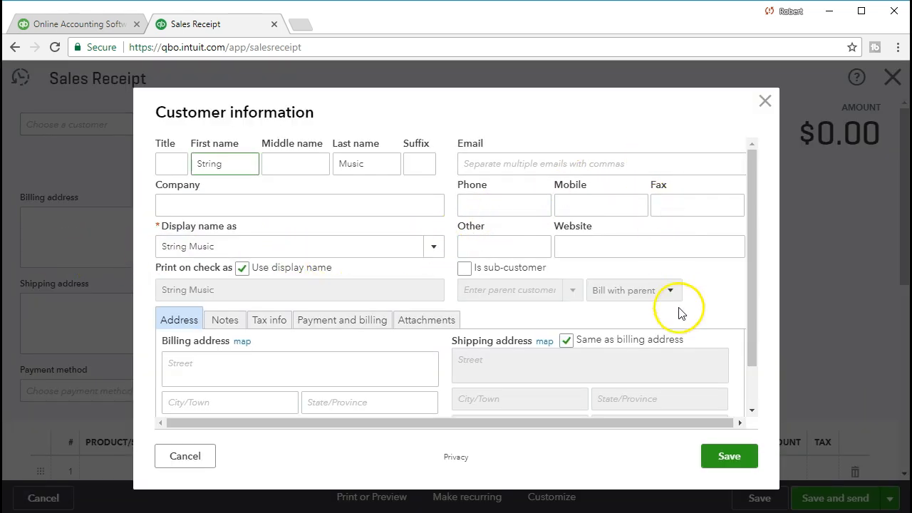
click(721, 453)
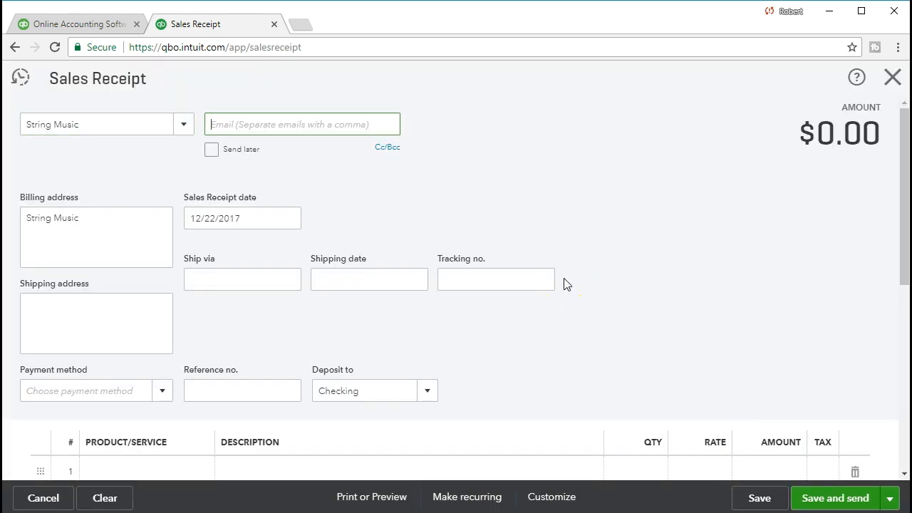
Add the street and city lines to String Music's billing address
scroll(563, 279, down, 1)
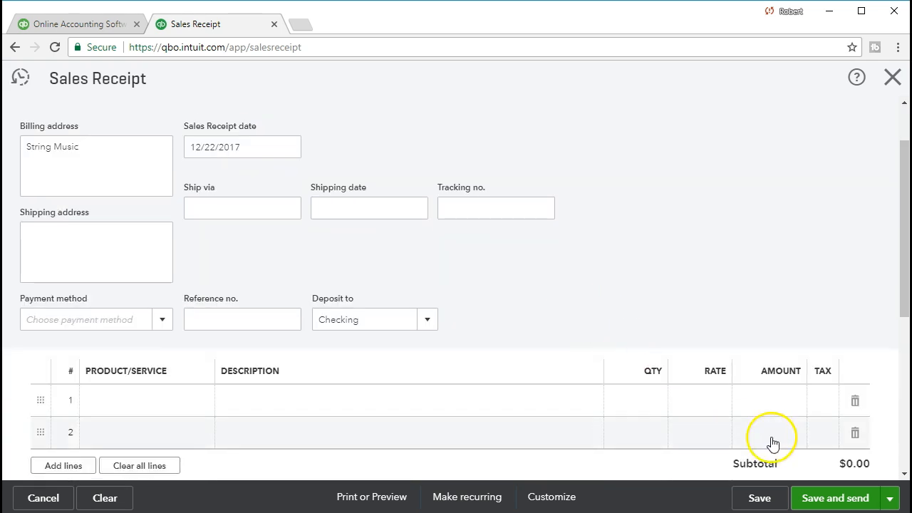
scroll(695, 420, up, 1)
scroll(694, 420, up, 1)
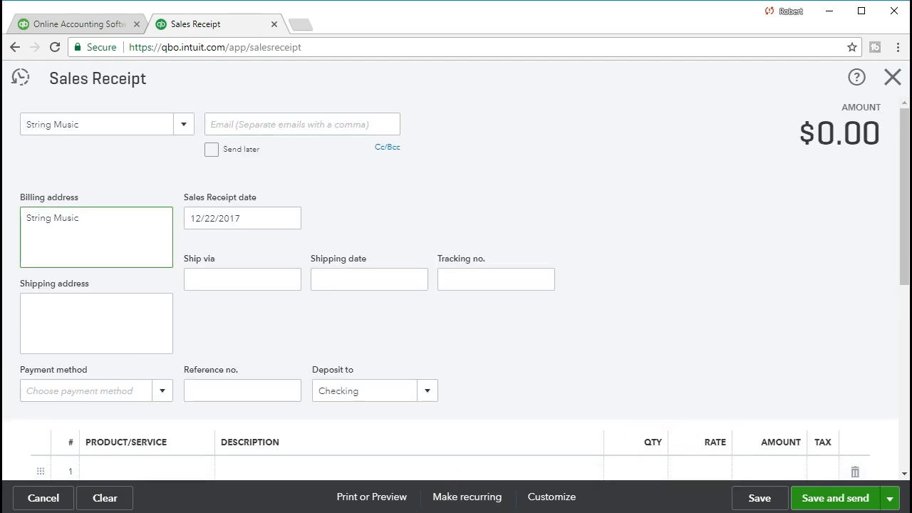
click(119, 248)
scroll(313, 251, down, 1)
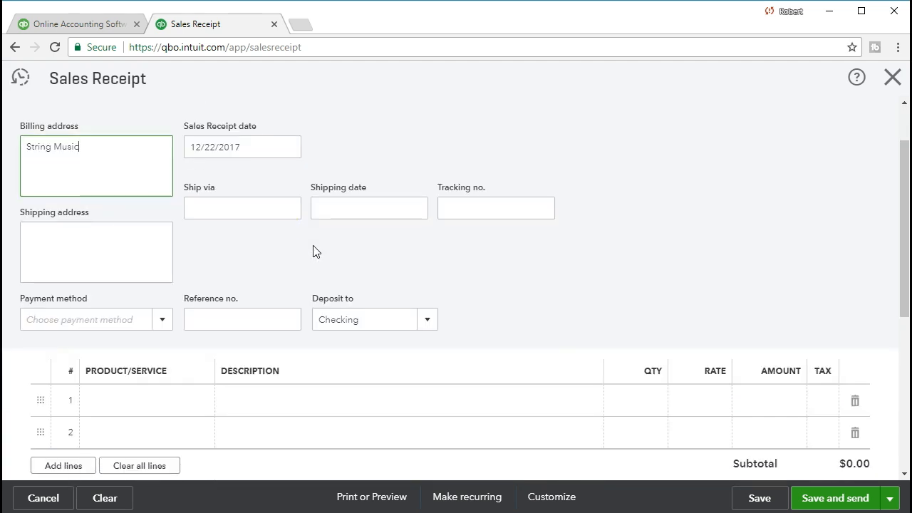
key(Return)
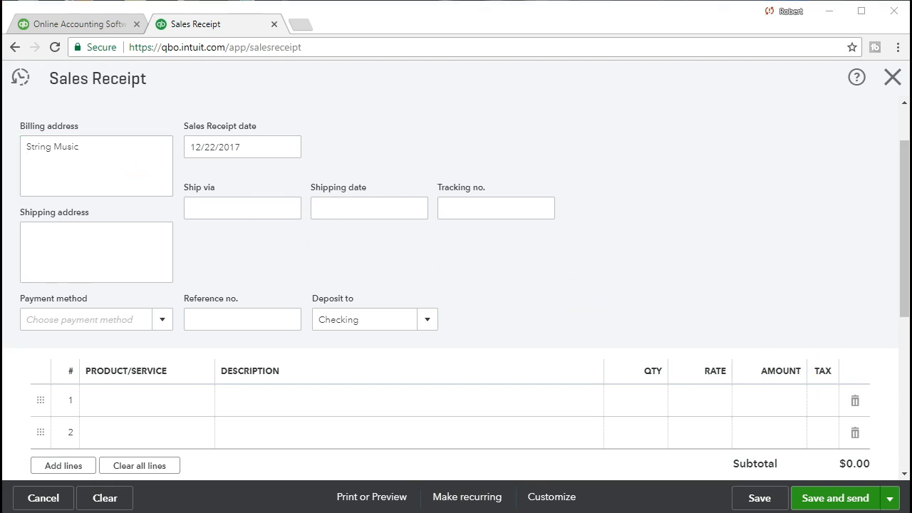
click(55, 175)
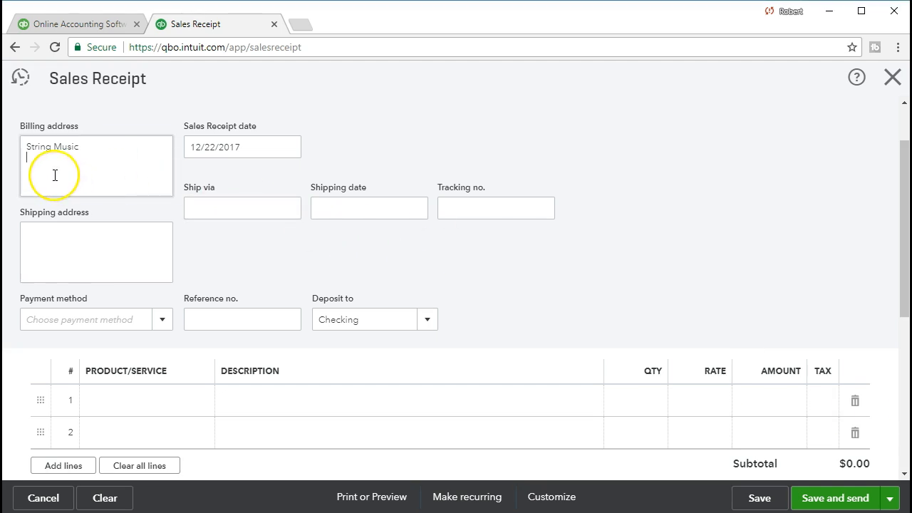
click(72, 192)
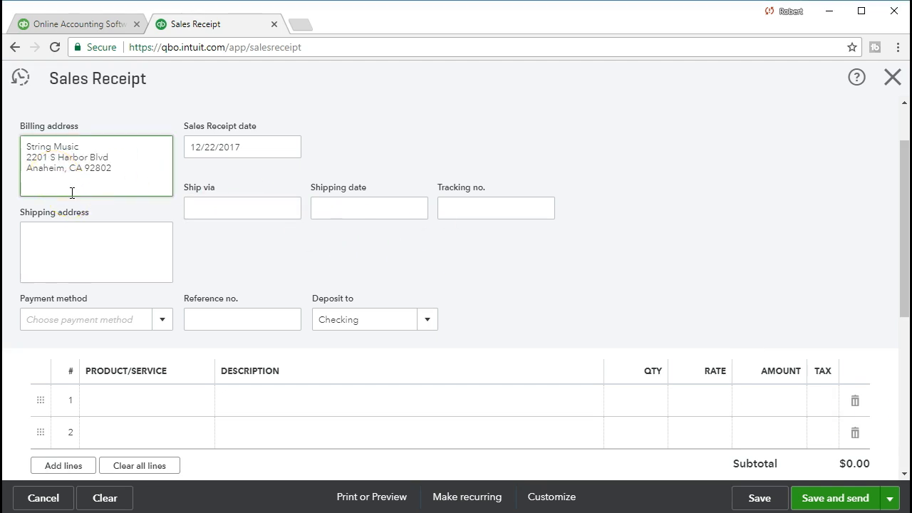
key(Tab)
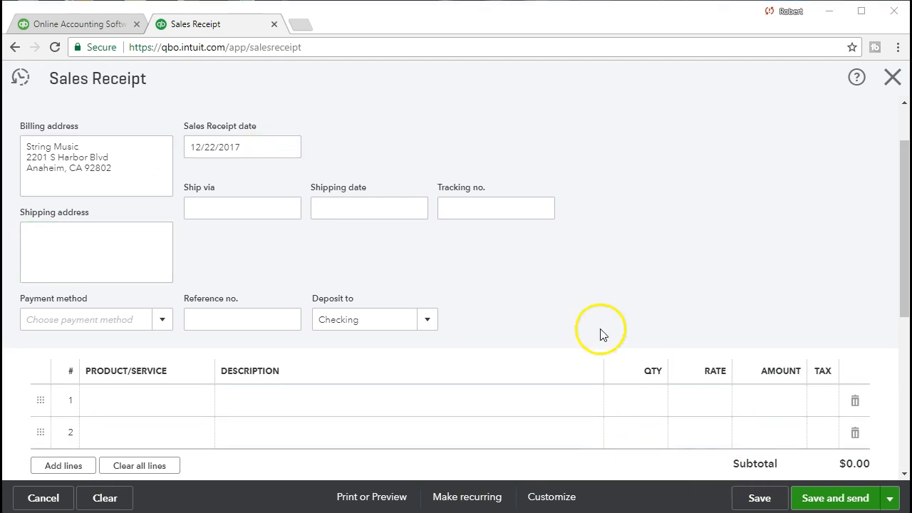
Change the sales receipt date to 01/16/2021
click(273, 150)
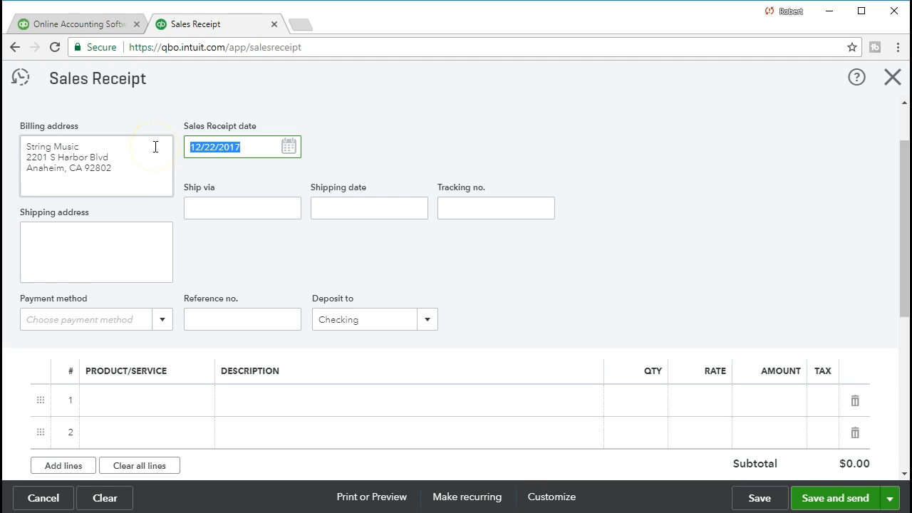
text(0)
text(1/16)
key(Tab)
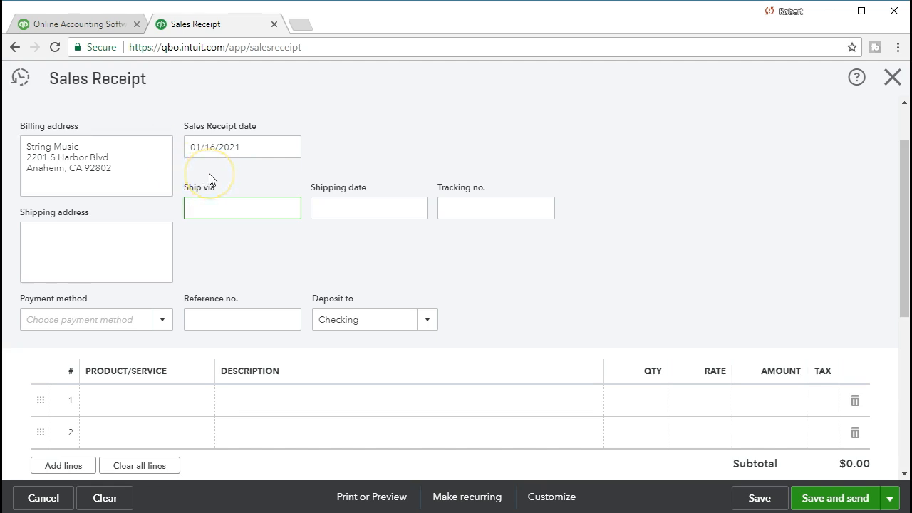
click(224, 215)
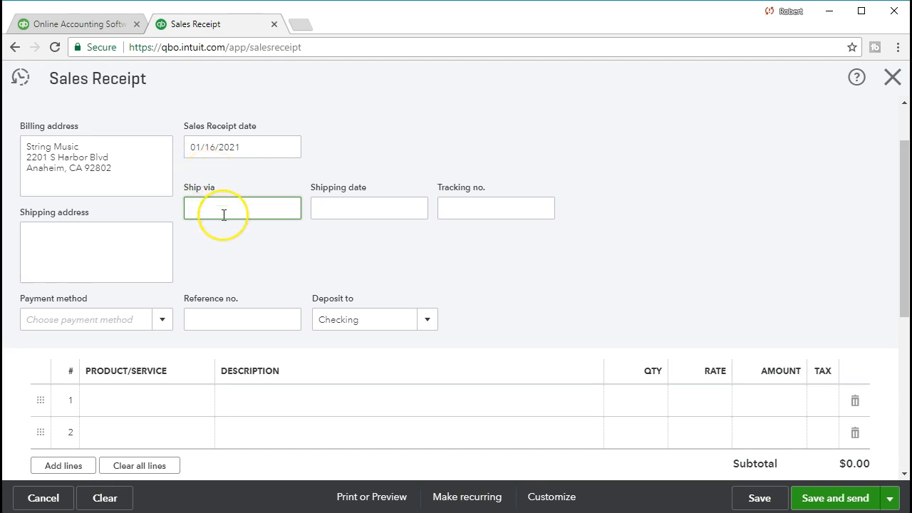
scroll(224, 214, down, 1)
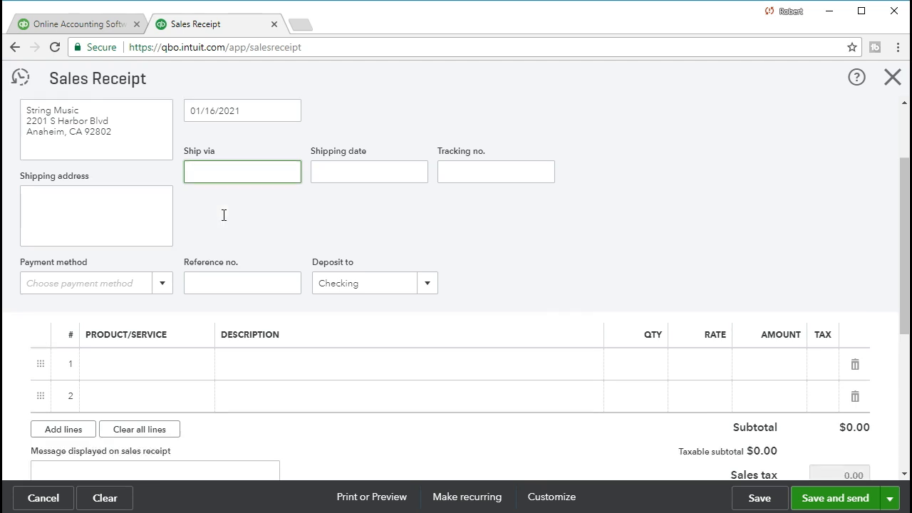
Set the payment method to Cash and the deposit account to Uncategorized Asset
click(165, 250)
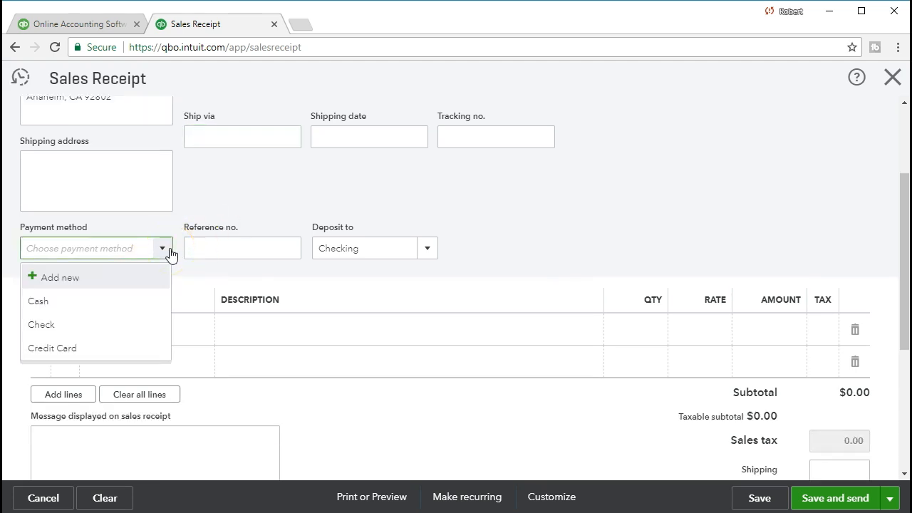
click(131, 301)
click(211, 249)
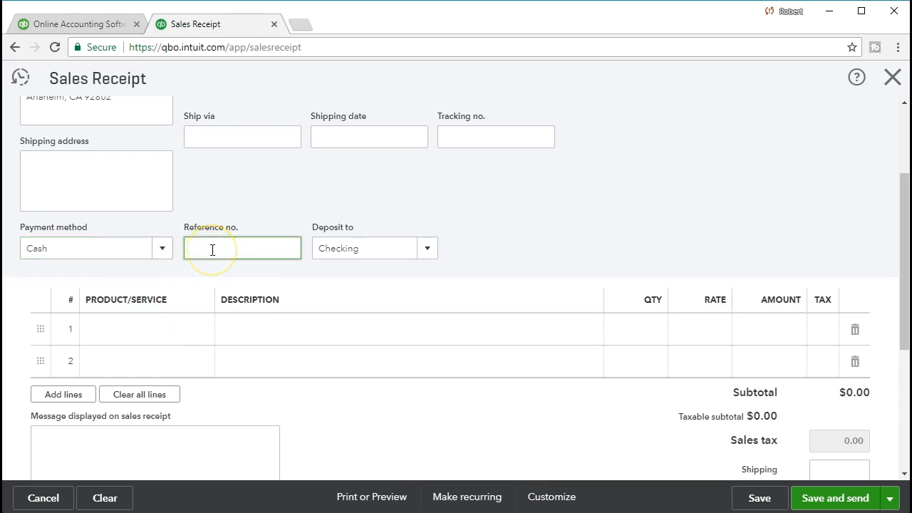
click(433, 257)
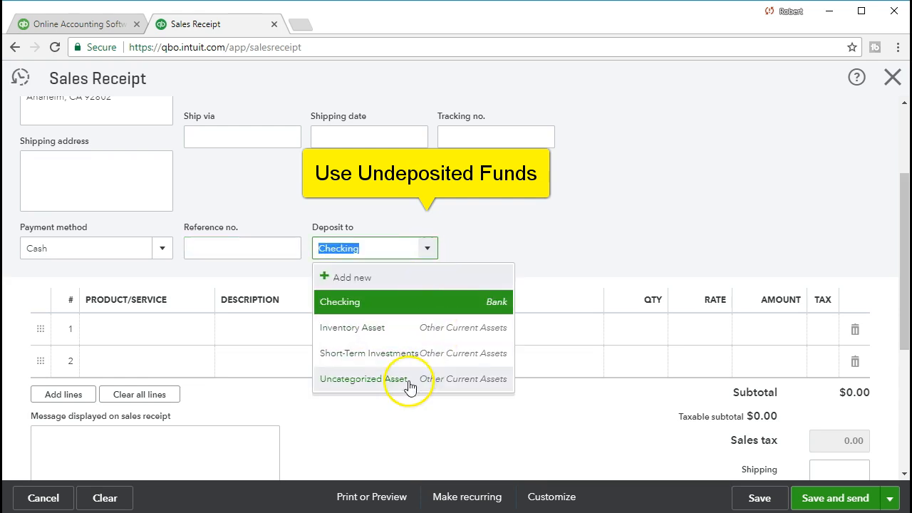
click(410, 382)
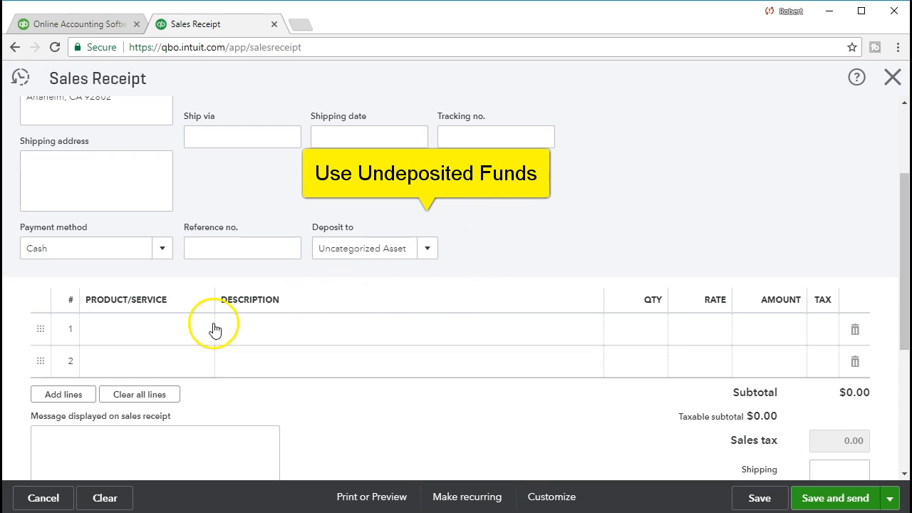
click(148, 327)
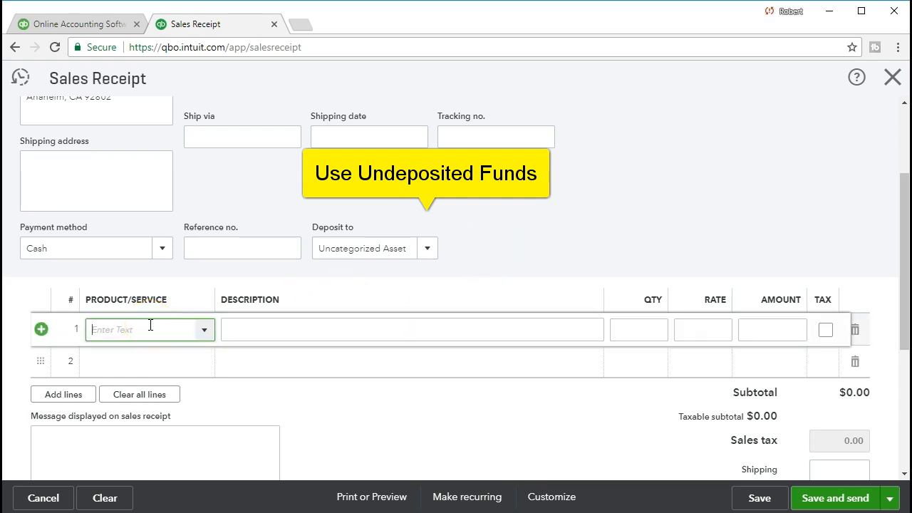
Put the WILDKAT Epiphone Semi-Hollowbody on line 1, quantity 1 at rate 400
click(207, 331)
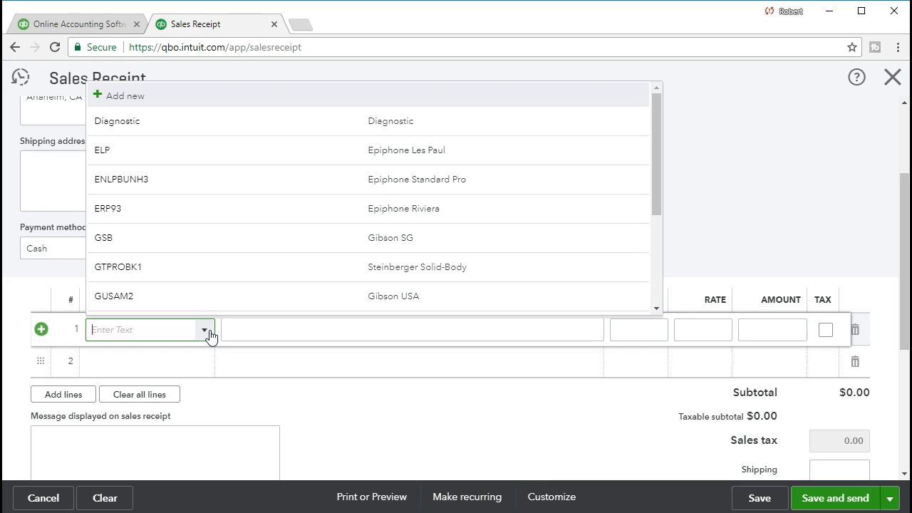
text(Wi)
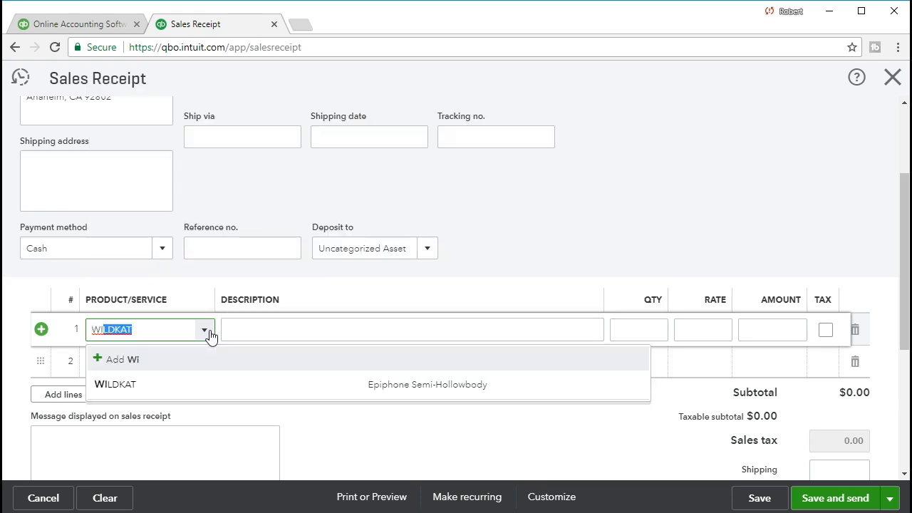
click(130, 384)
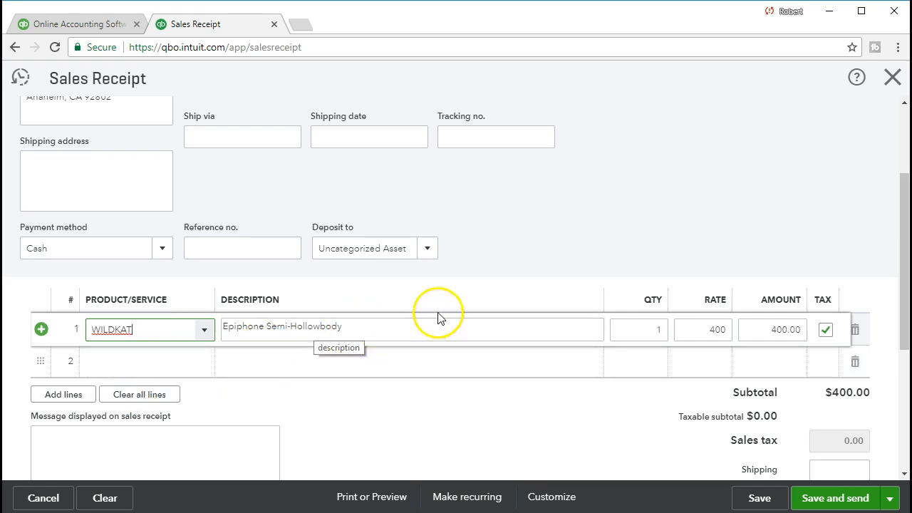
click(634, 329)
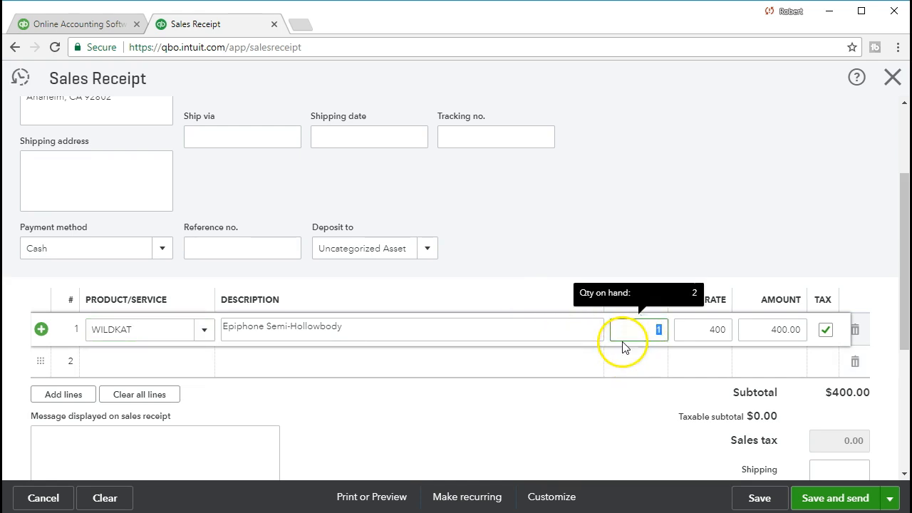
key(Tab)
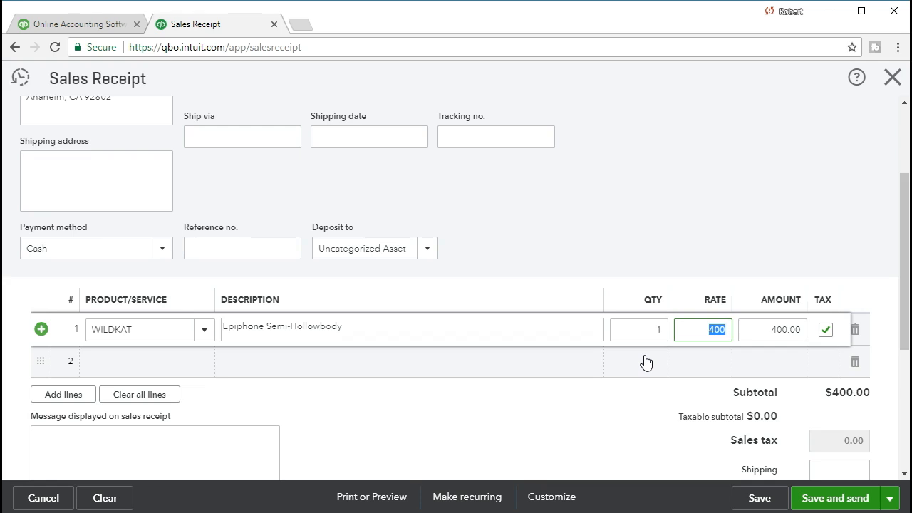
key(Tab)
click(753, 360)
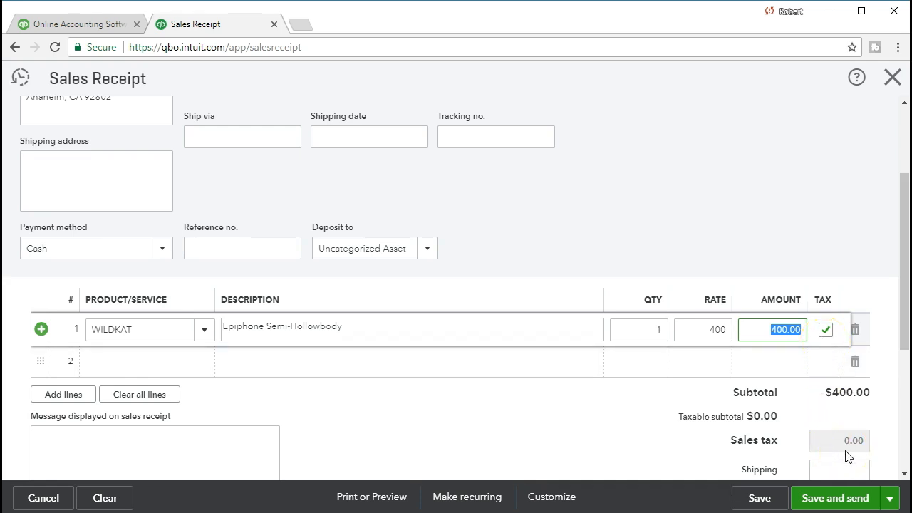
click(531, 379)
click(531, 379)
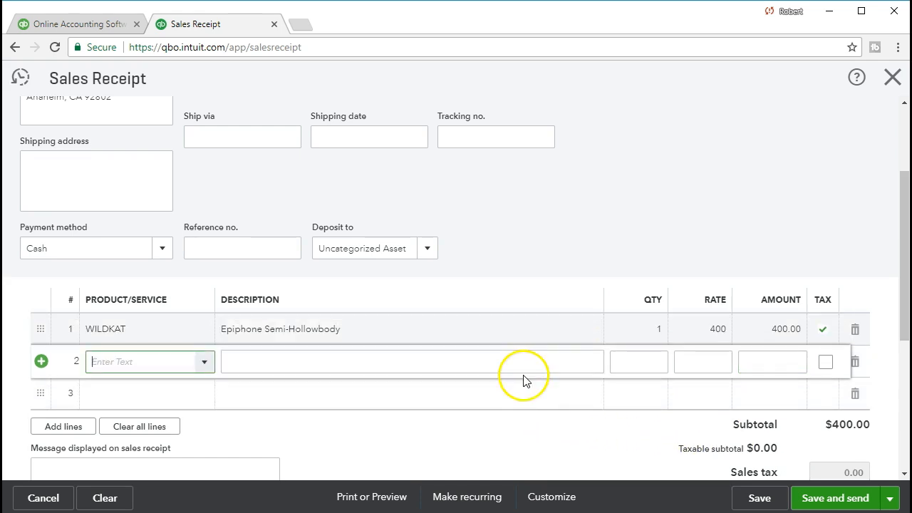
scroll(476, 412, down, 1)
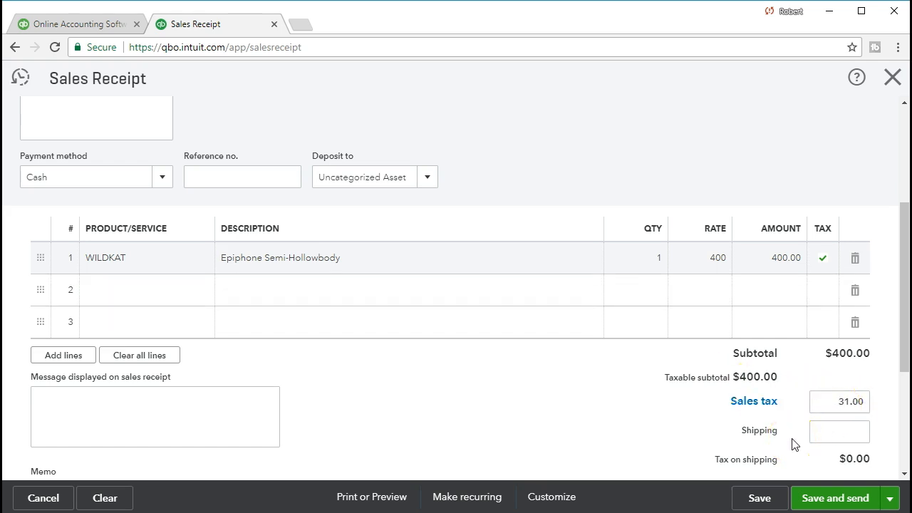
Calculate 400*.05 = 20 in Windows Calculator, then move it off the receipt
click(879, 392)
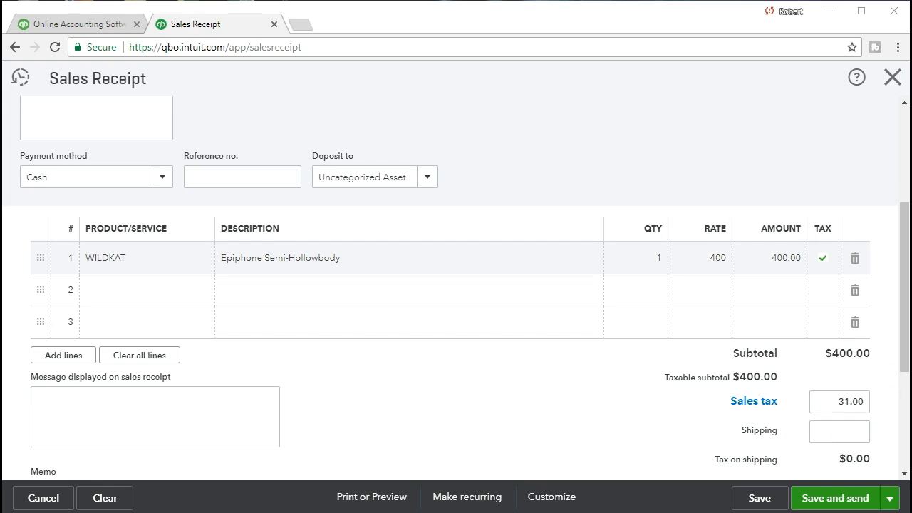
drag(562, 148, 432, 118)
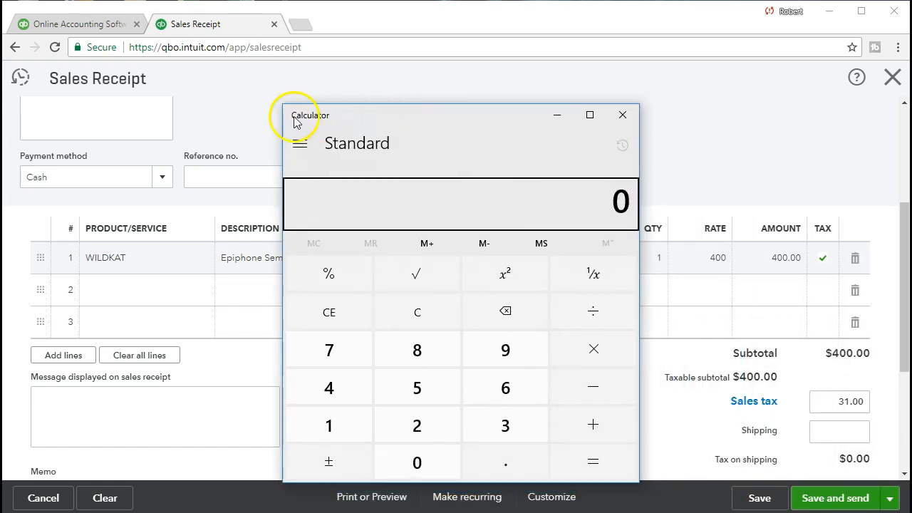
drag(283, 104, 460, 147)
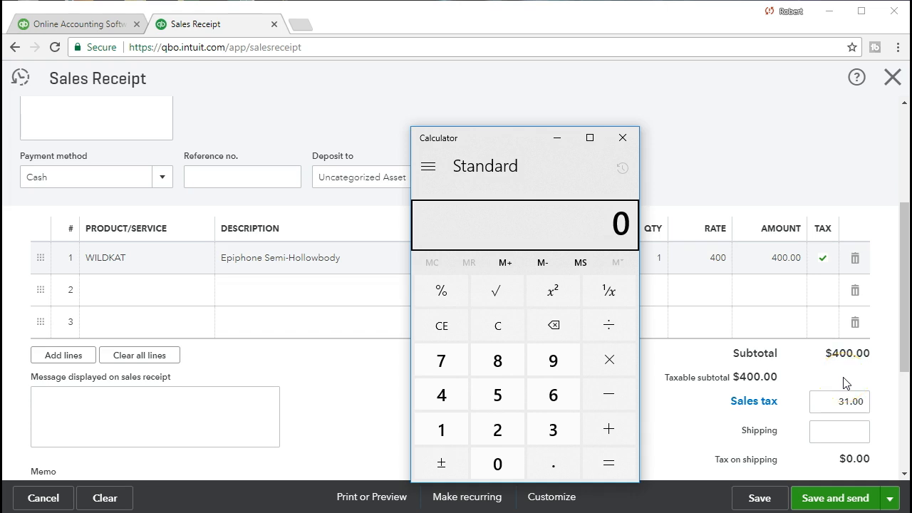
click(510, 328)
click(500, 332)
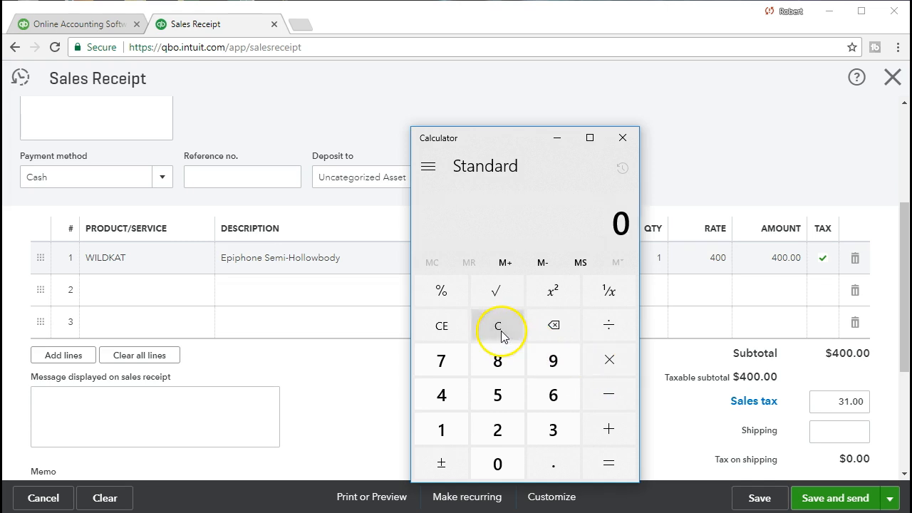
text(400*.05)
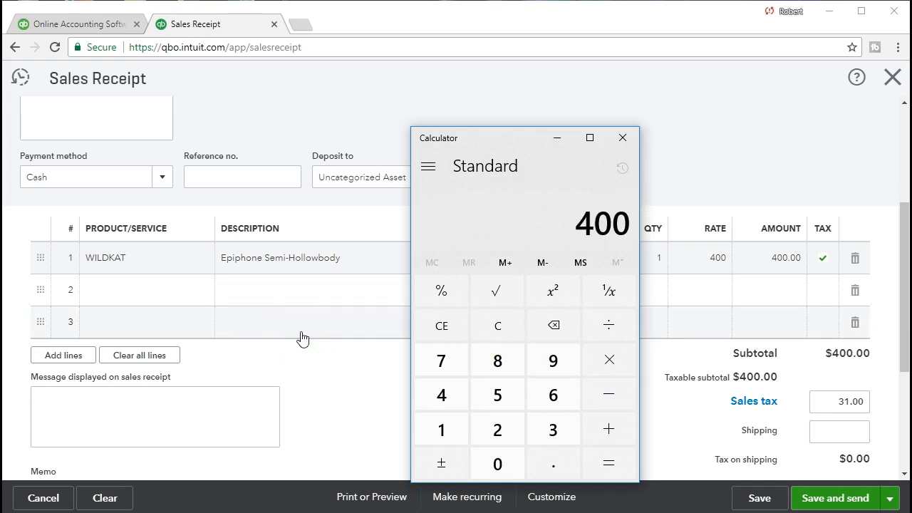
key(Return)
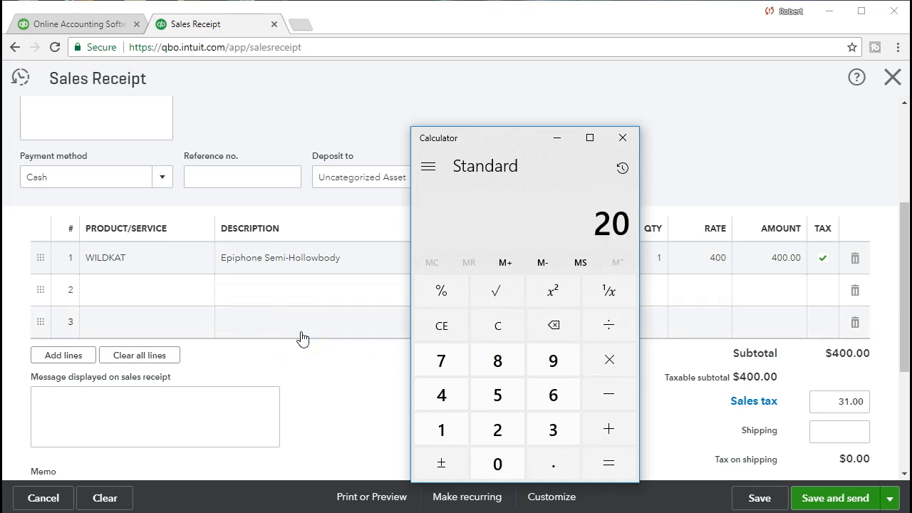
drag(495, 139, 911, 140)
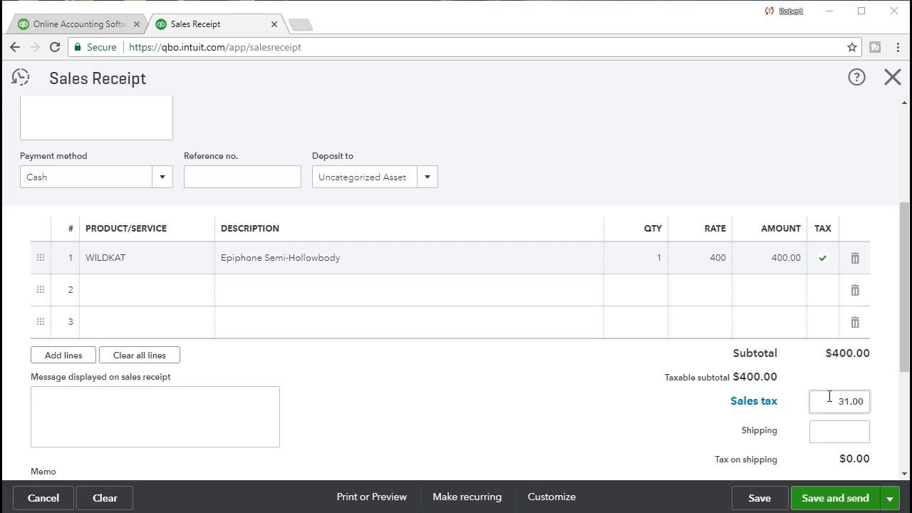
Override the recommended sales tax with 20.00 and keep the change
click(829, 397)
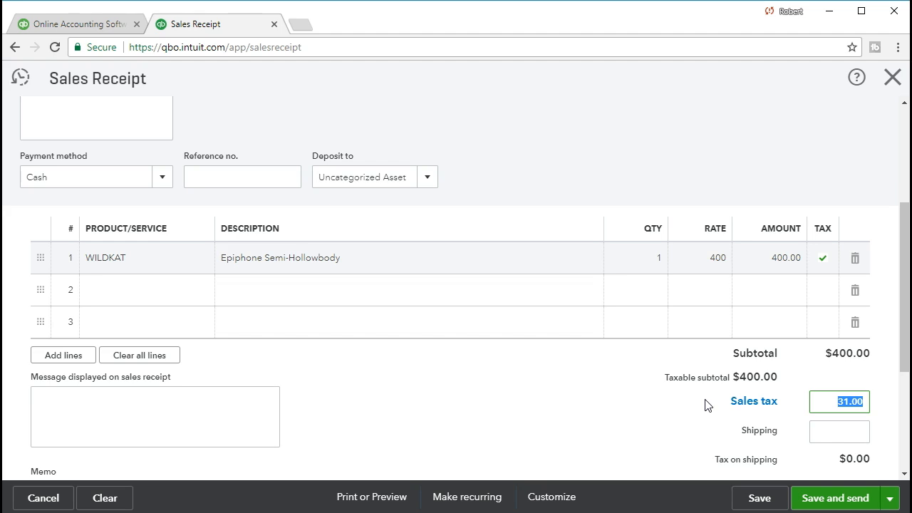
text(20)
click(818, 429)
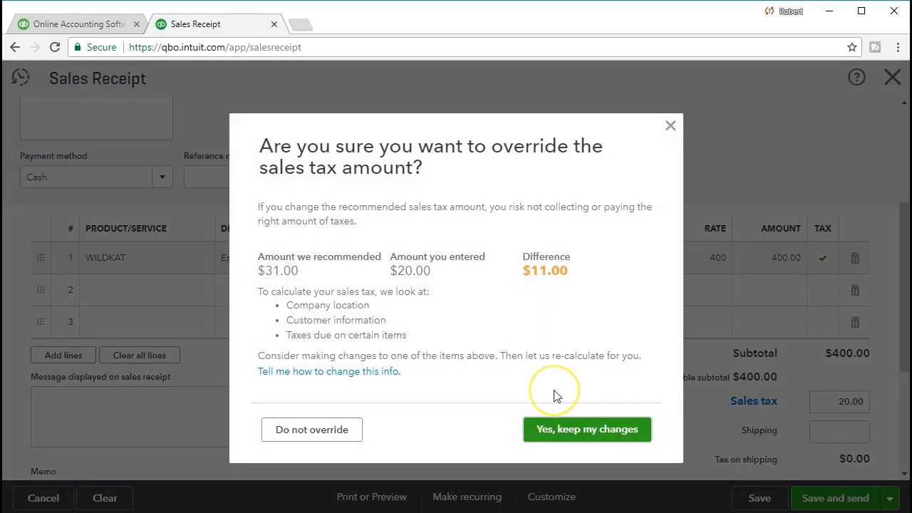
click(562, 432)
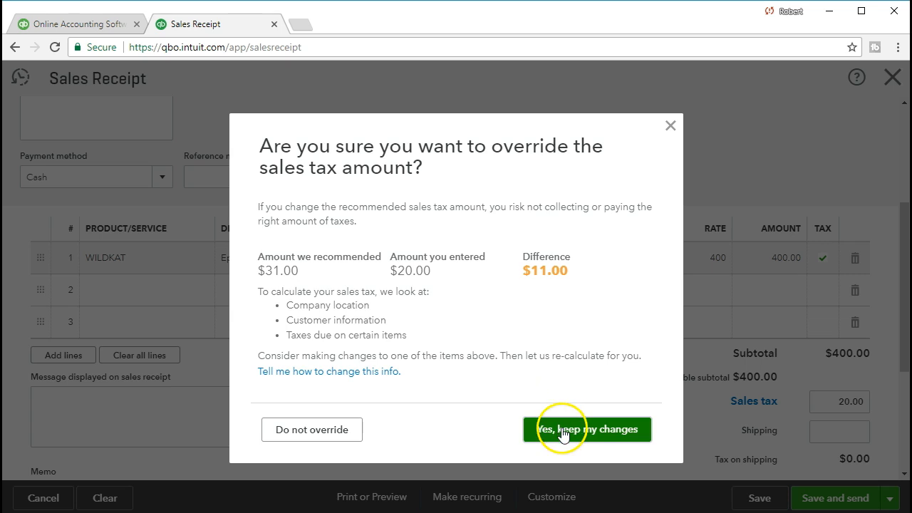
Send feedback giving Other, 'Example problem', as the reason for the override
click(265, 320)
click(349, 337)
text(ex)
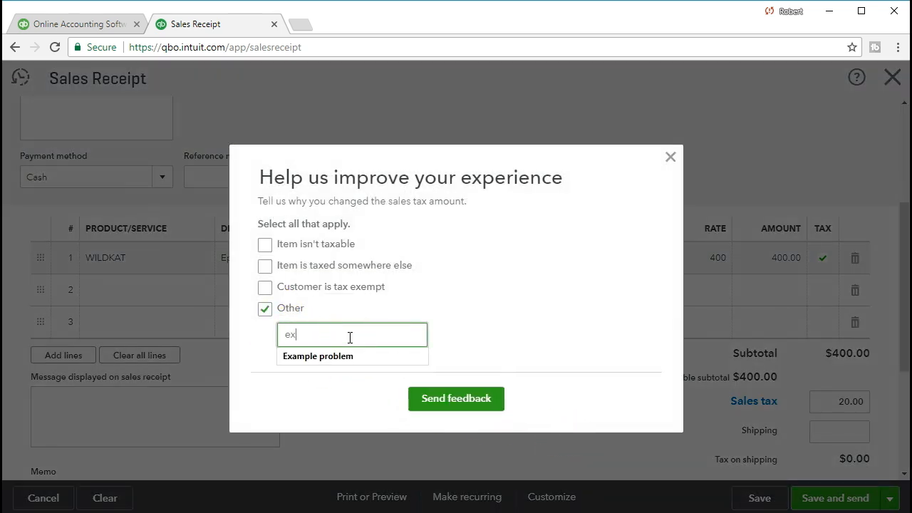
key(Down)
key(Return)
click(456, 399)
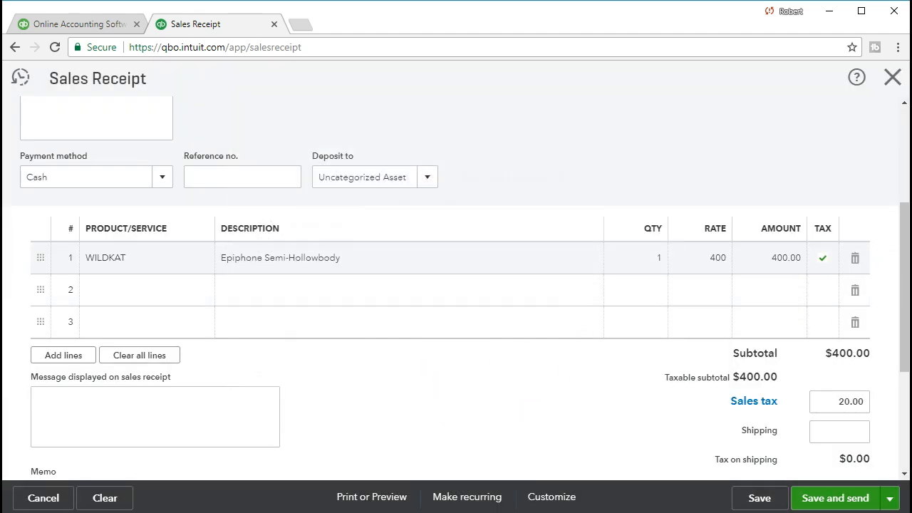
scroll(686, 432, down, 1)
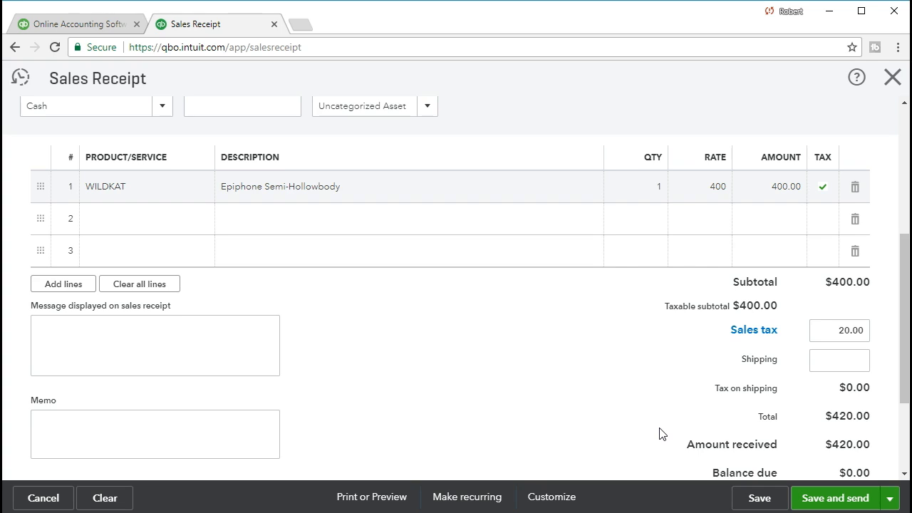
scroll(659, 433, up, 3)
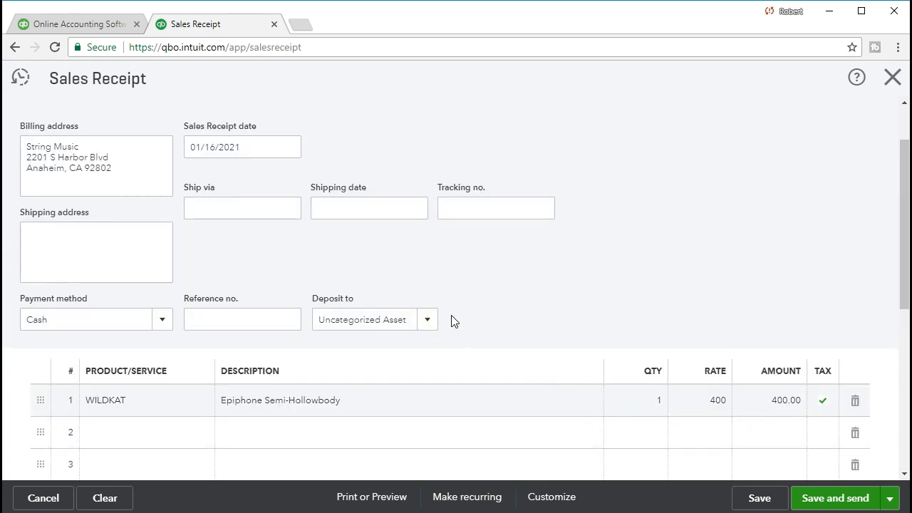
scroll(747, 307, down, 4)
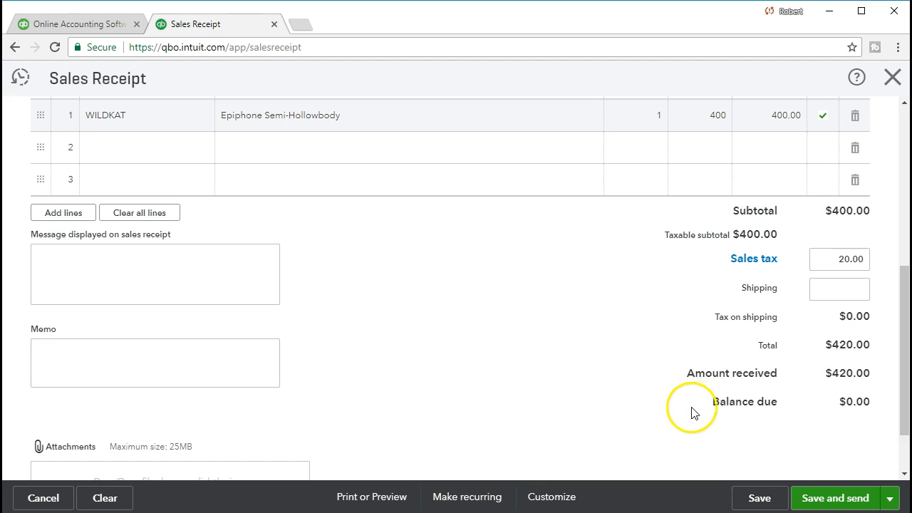
scroll(694, 413, up, 1)
scroll(685, 413, up, 1)
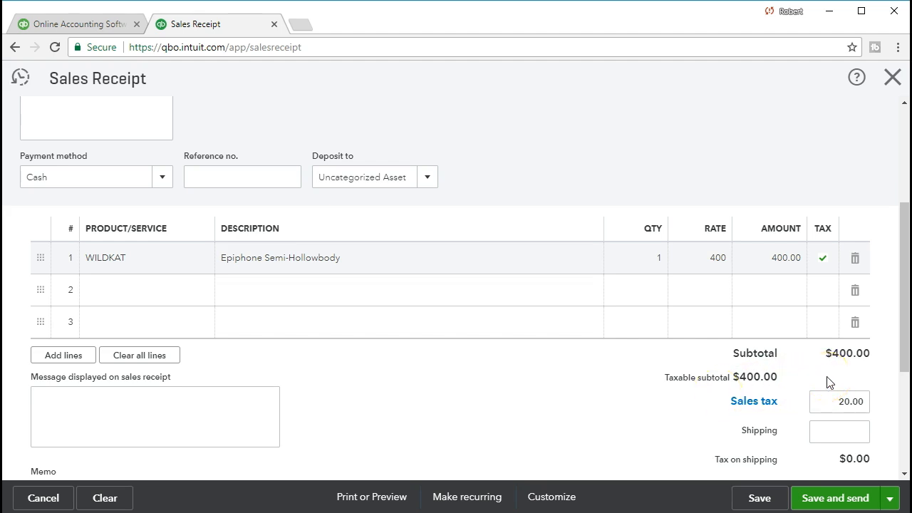
click(826, 399)
scroll(828, 400, down, 2)
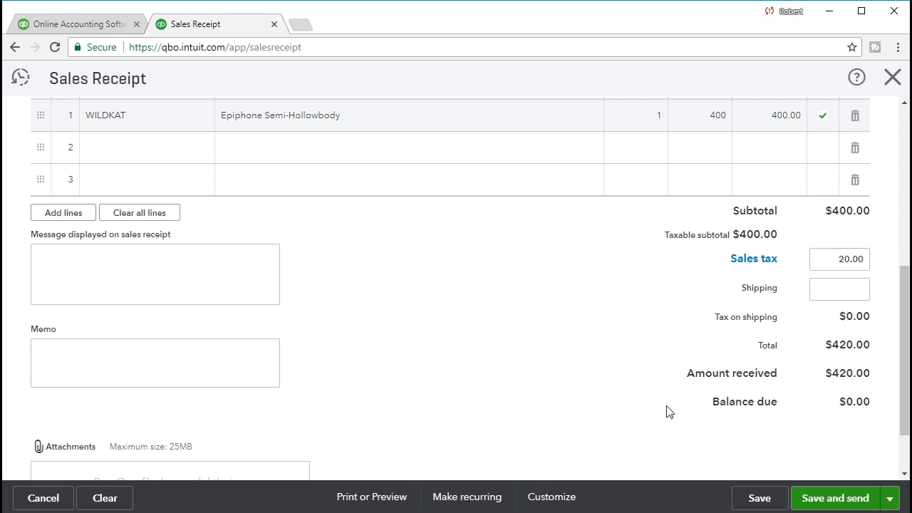
scroll(667, 411, up, 3)
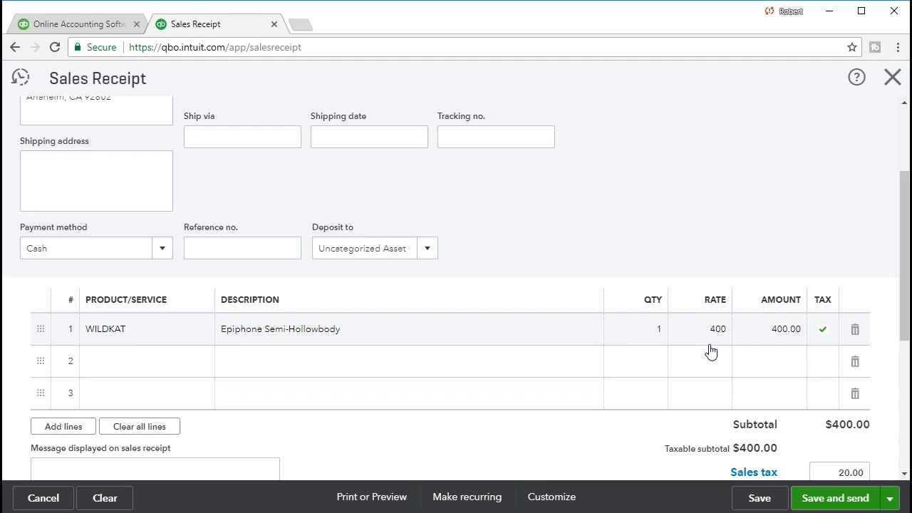
scroll(710, 351, down, 2)
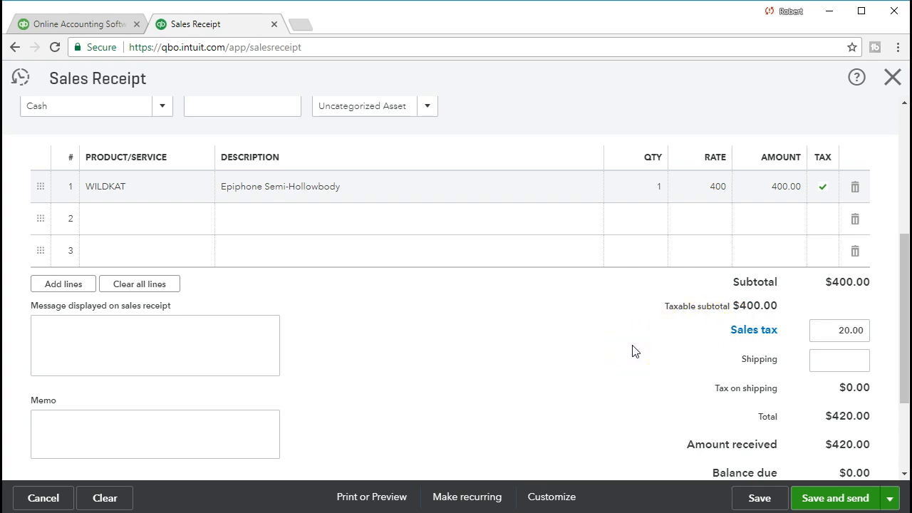
scroll(634, 351, down, 1)
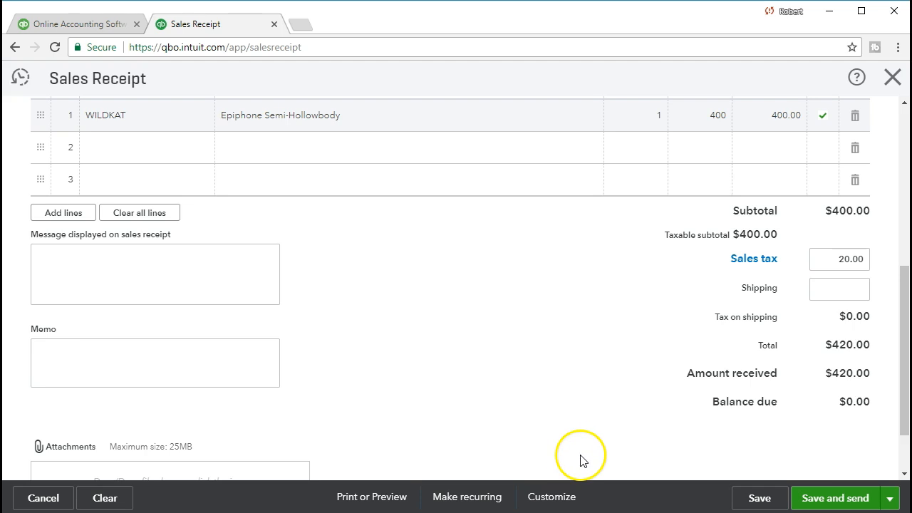
Save the receipt and download its print preview as a PDF
click(755, 495)
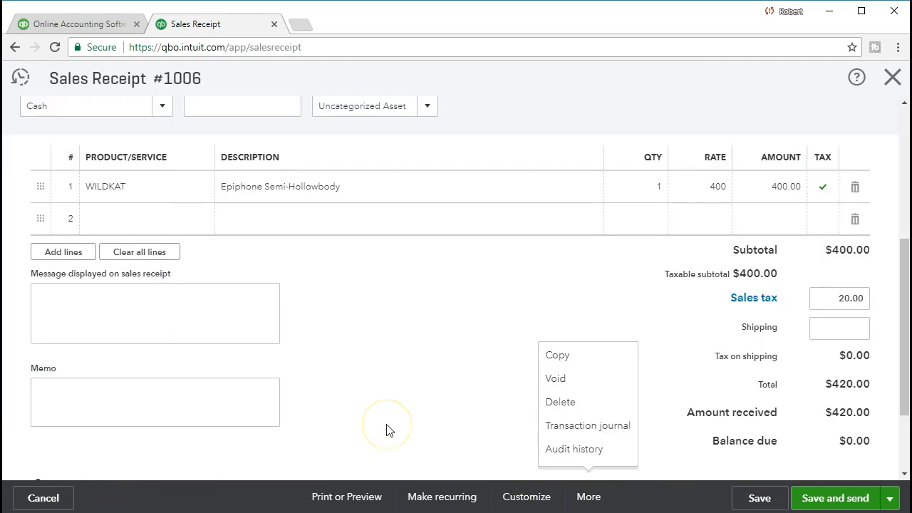
click(358, 502)
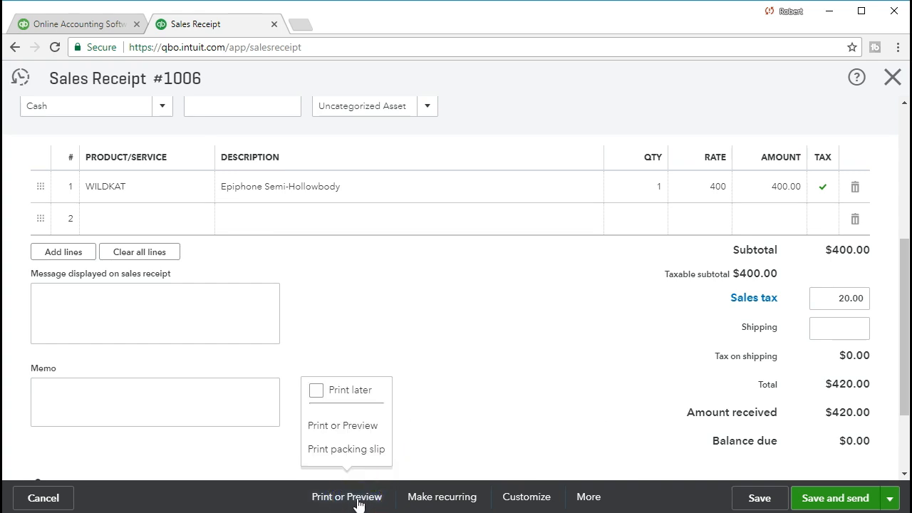
click(350, 425)
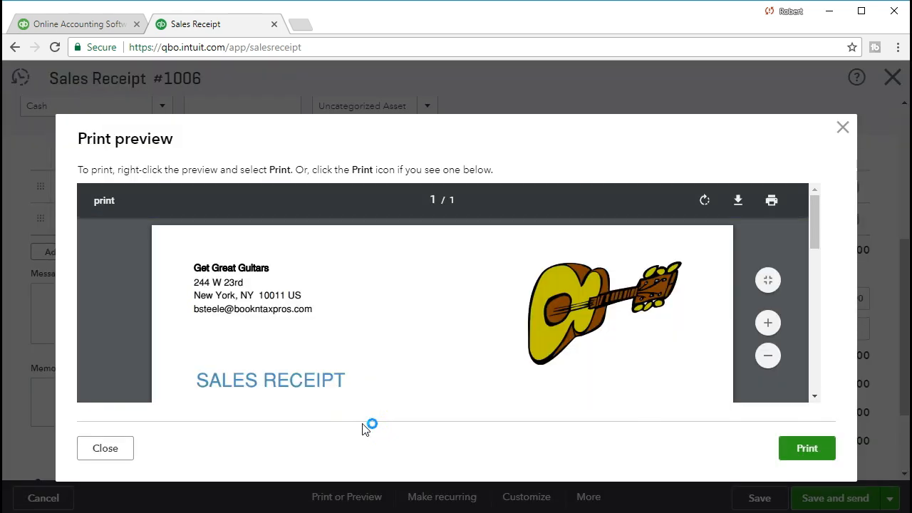
click(738, 200)
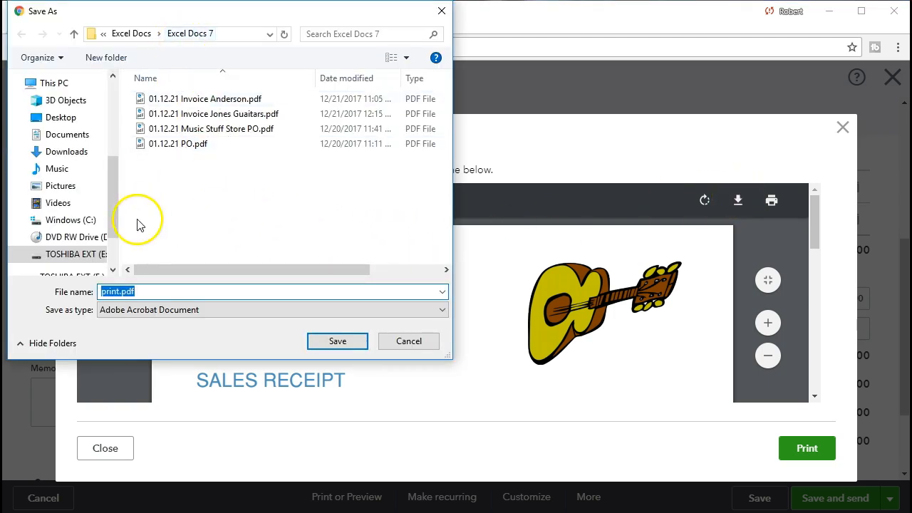
Save the PDF as '01.16.21 Sales Receipt String Music.pdf' in Excel Docs 7
click(116, 291)
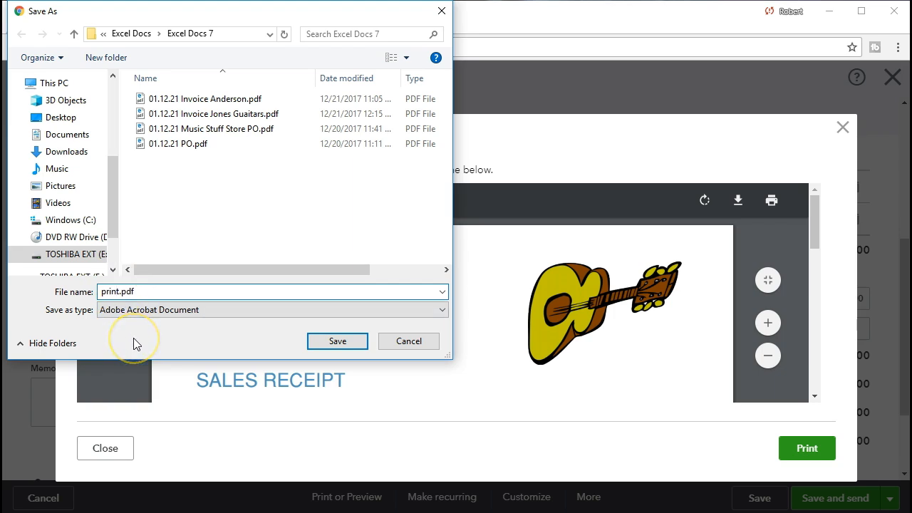
key(BackSpace)
key(BackSpace)
key(BackSpace)
key(BackSpace)
key(BackSpace)
text(01.16.21 Sl)
key(BackSpace)
text(ales Re)
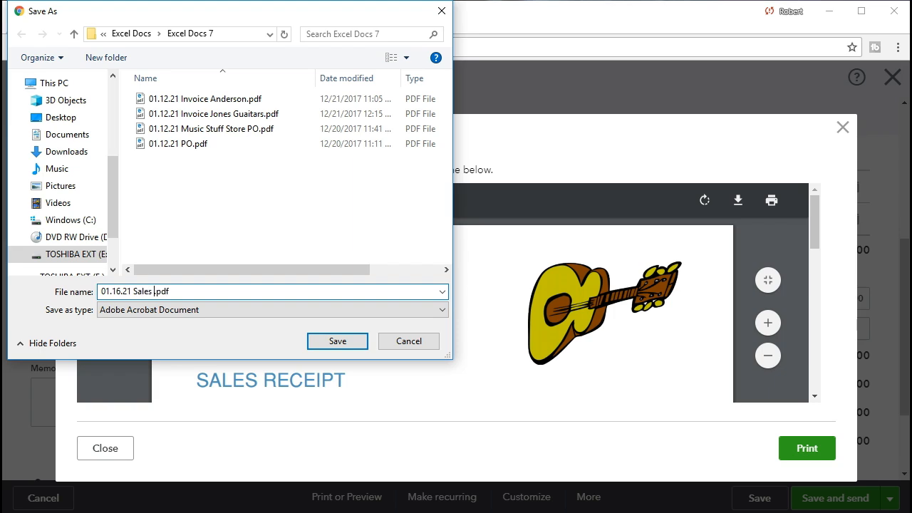
text(ceipt String Music)
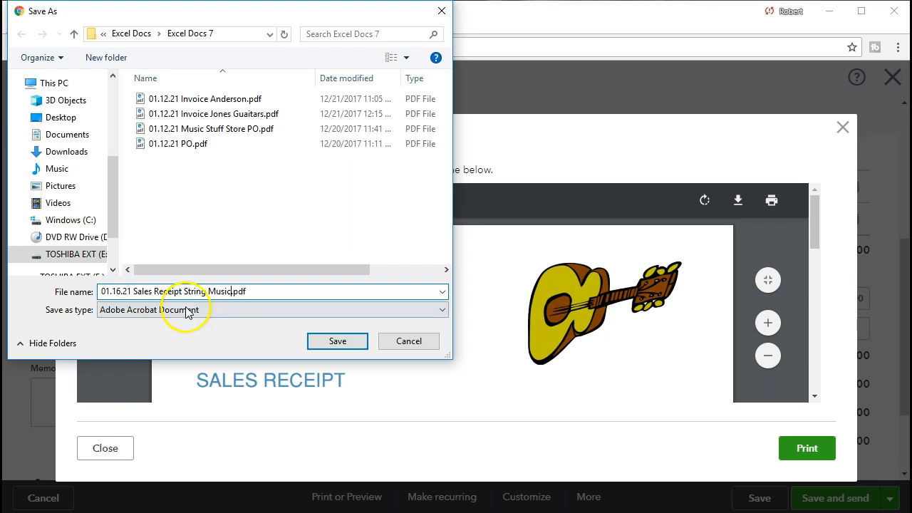
click(327, 339)
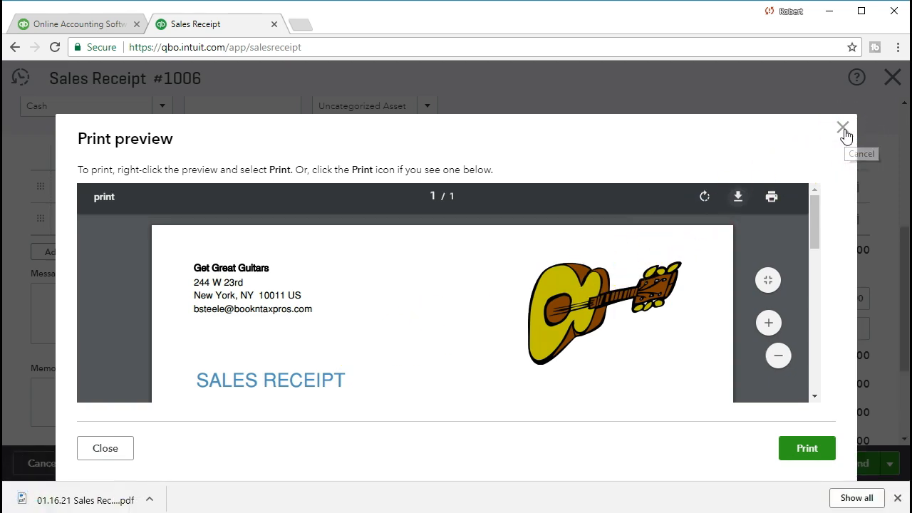
Close the print preview and the String Music sales receipt
click(843, 130)
scroll(862, 303, down, 1)
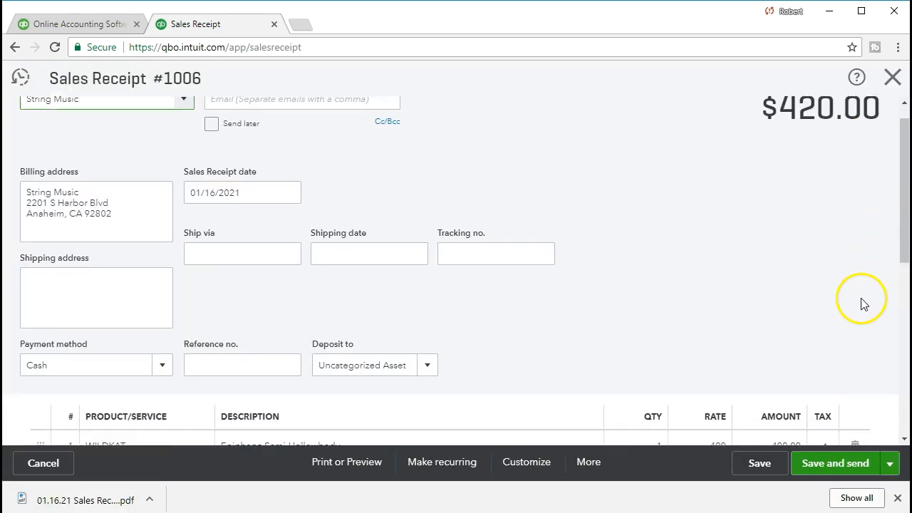
click(893, 78)
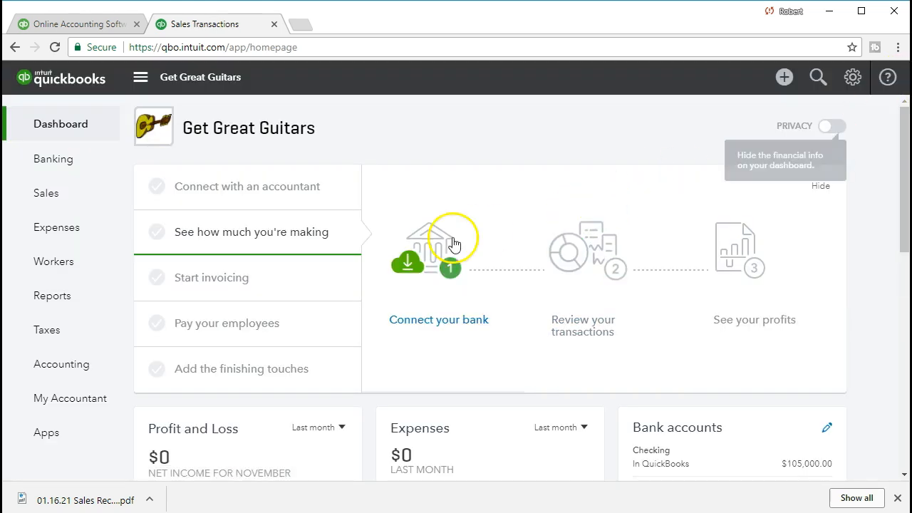
Open the Balance Sheet report by searching 'ba' in Reports
click(80, 312)
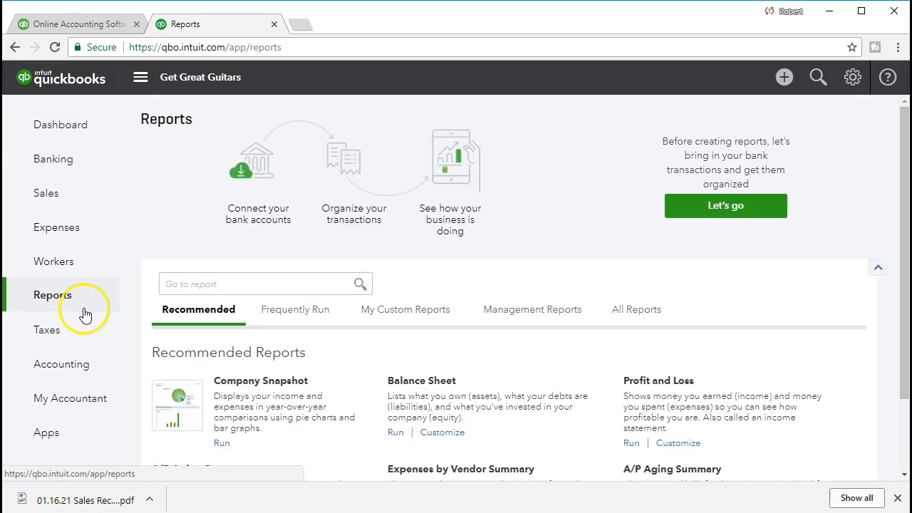
click(187, 284)
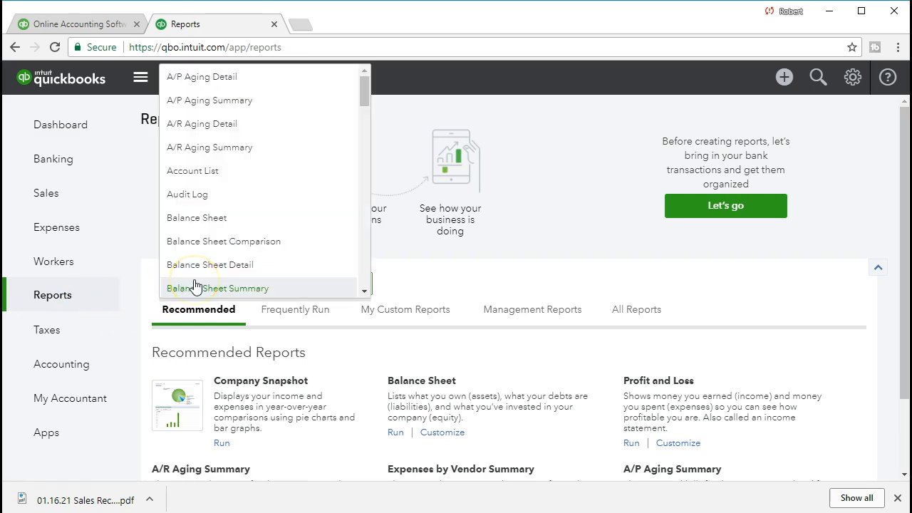
text(ba)
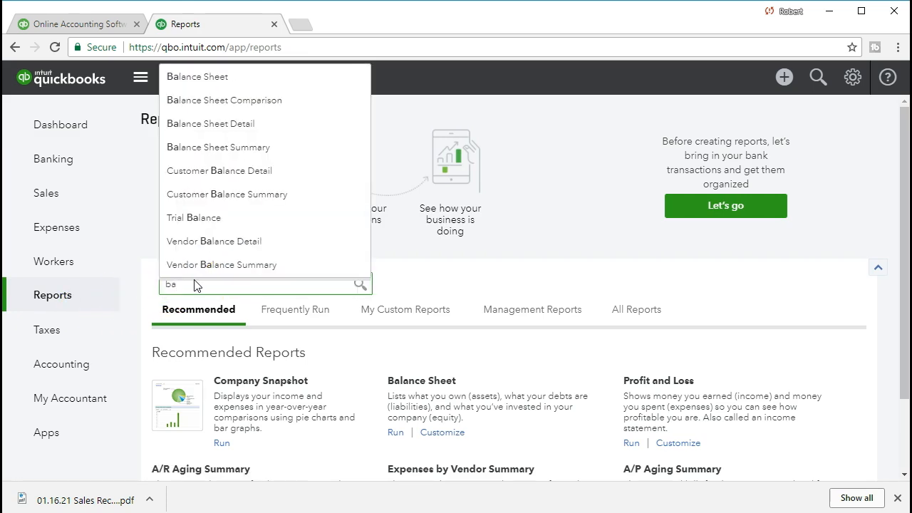
click(208, 76)
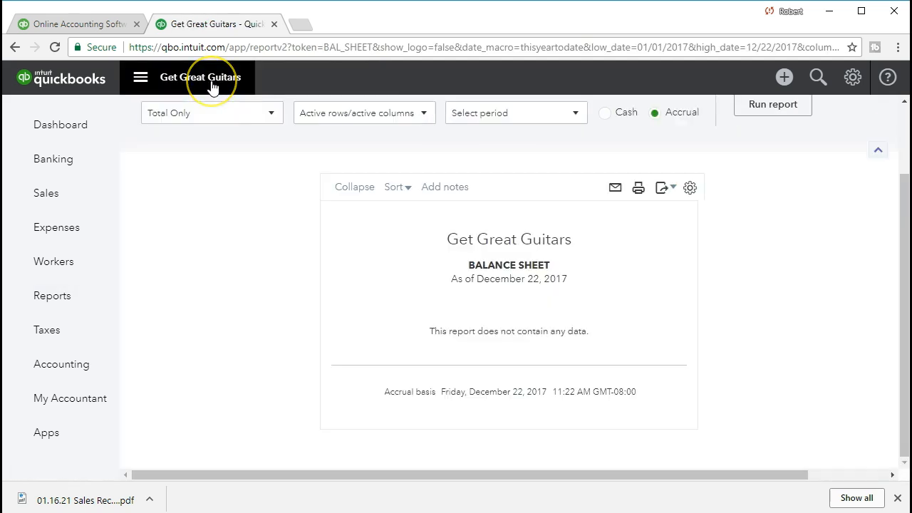
Run the Balance Sheet for 01/01/2021 to 01/31/2021 and review Checking and Accounts Receivable
scroll(234, 204, up, 2)
triple_click(351, 148)
text(01/01/2021)
key(Tab)
text(01/31/2021)
key(Tab)
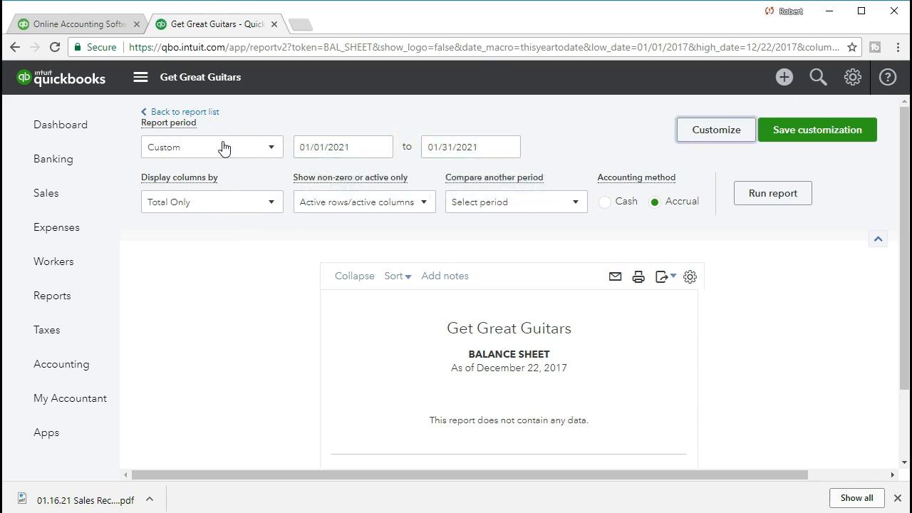
click(798, 206)
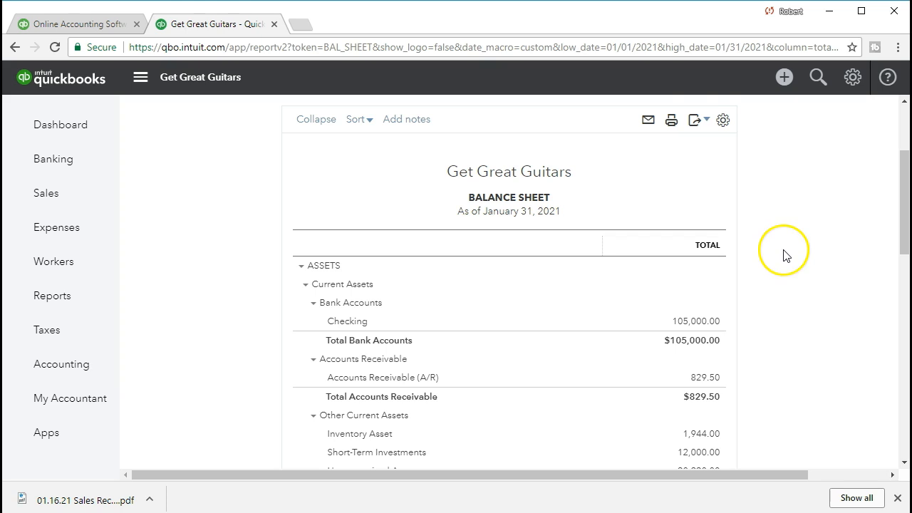
scroll(784, 254, down, 2)
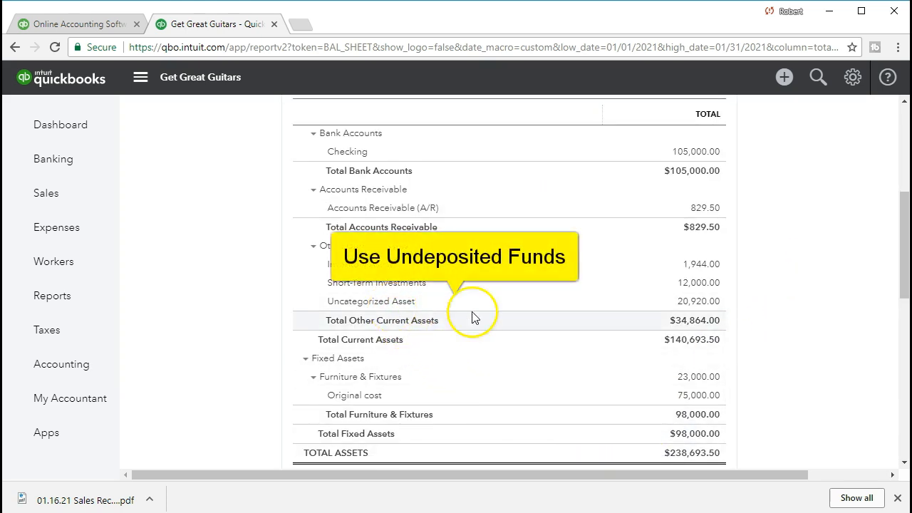
Drill into the 20,920.00 Uncategorized Asset balance and check the $420 String Music sales receipt
click(694, 306)
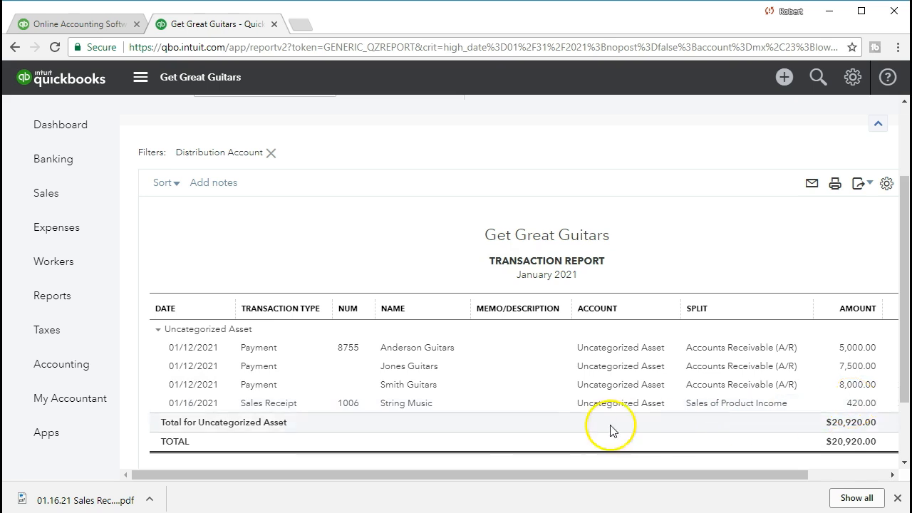
click(860, 403)
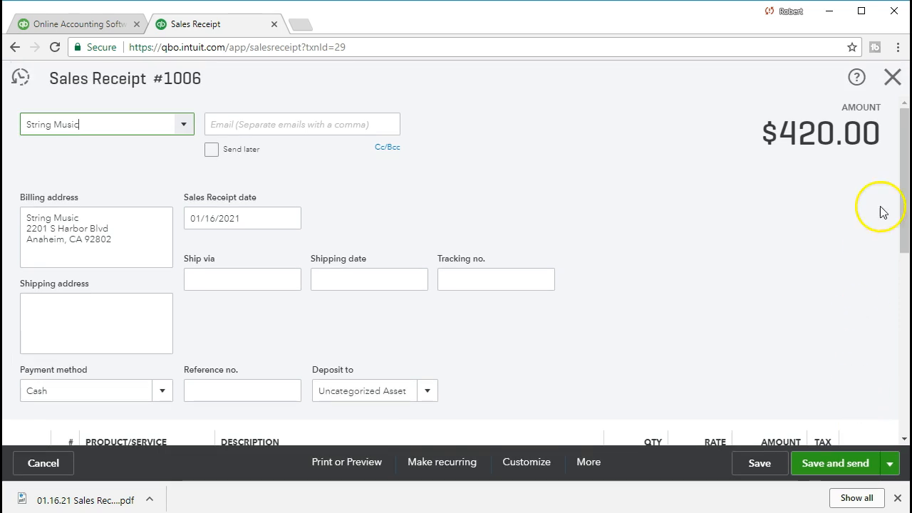
click(892, 78)
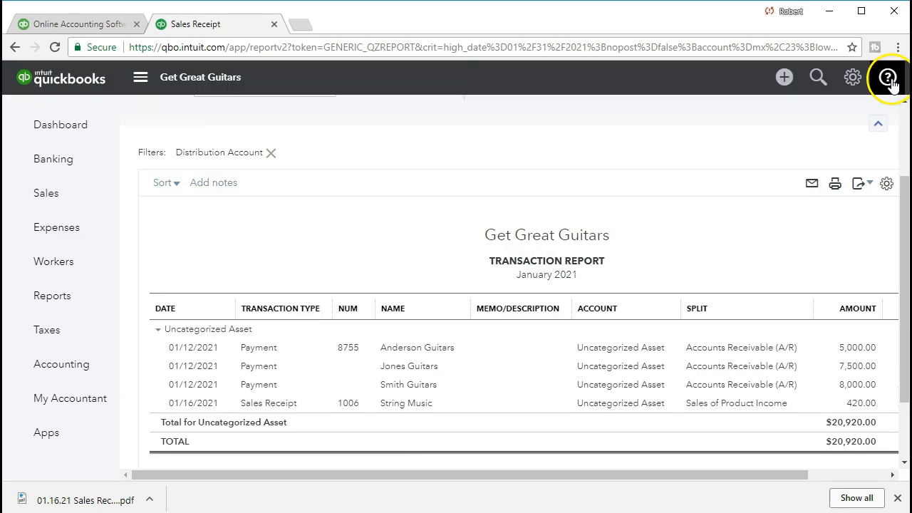
Go back to the Balance Sheet summary and then to the Reports list
scroll(302, 250, up, 3)
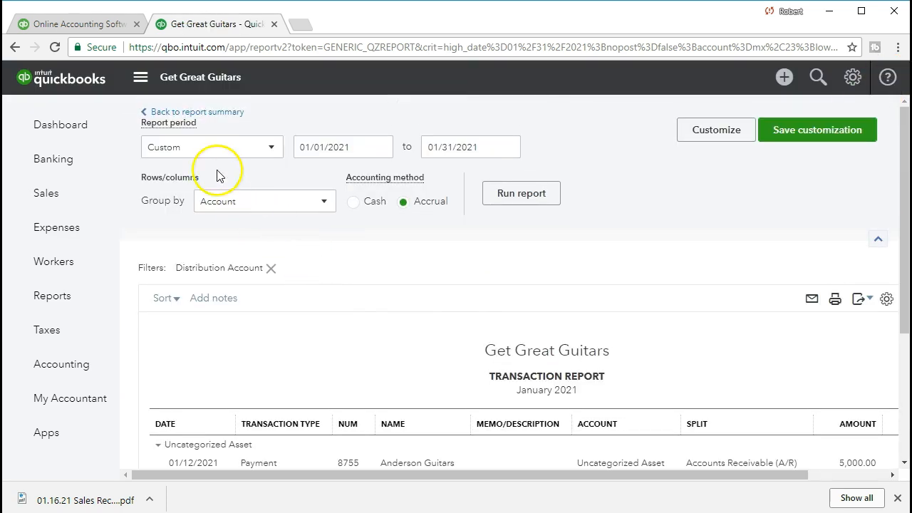
click(213, 113)
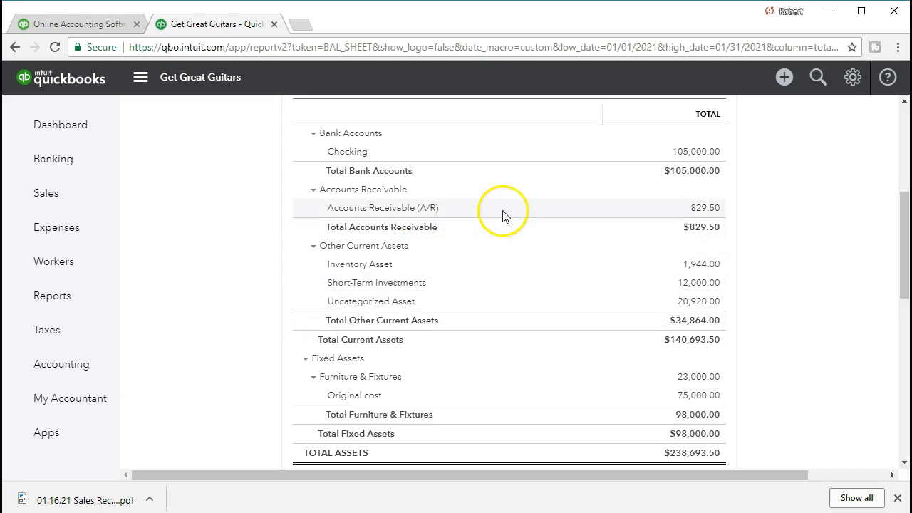
click(86, 304)
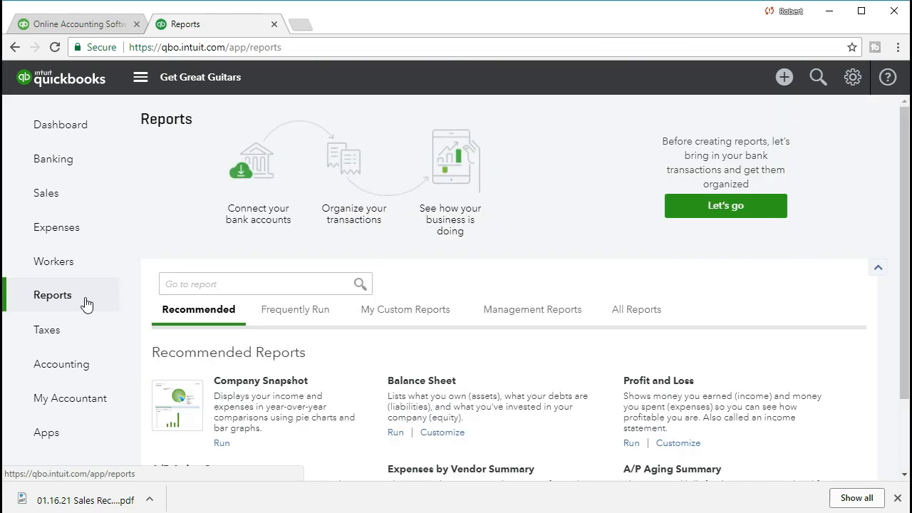
Find the Profit and Loss report by searching 'pro' and open it
click(261, 285)
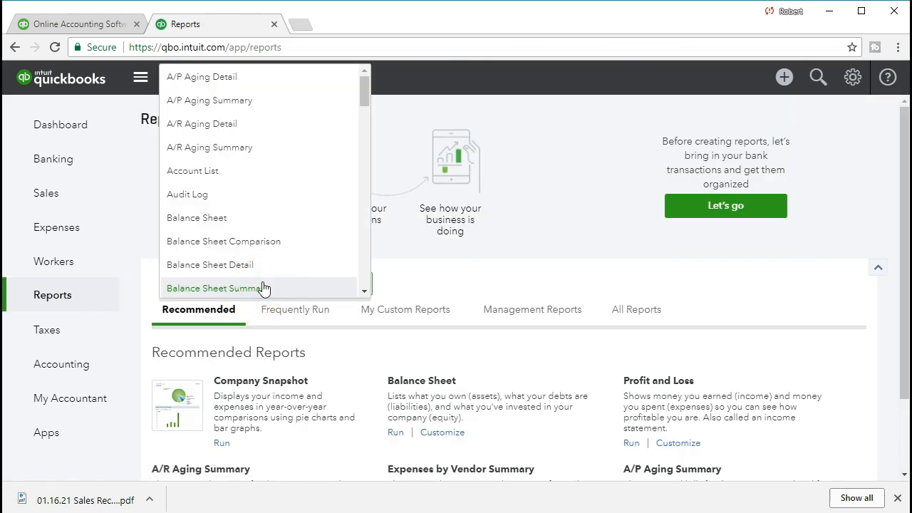
text(pro)
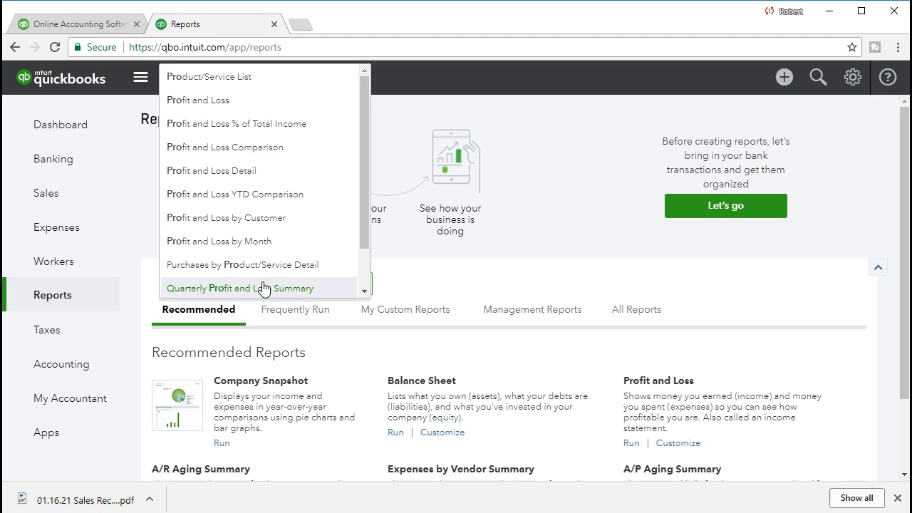
click(233, 101)
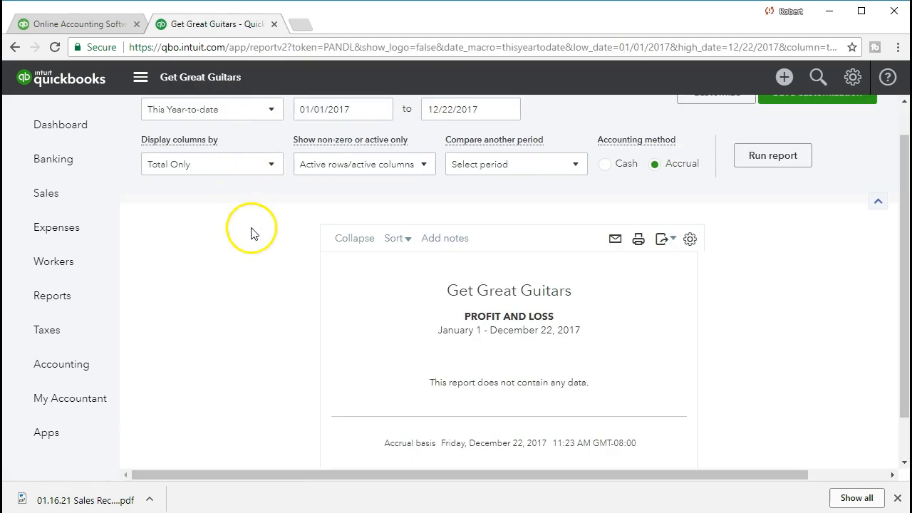
Run it for 01/01/2021 to 01/31/2021, showing 1,190.00 income and $238.00 net income
click(366, 151)
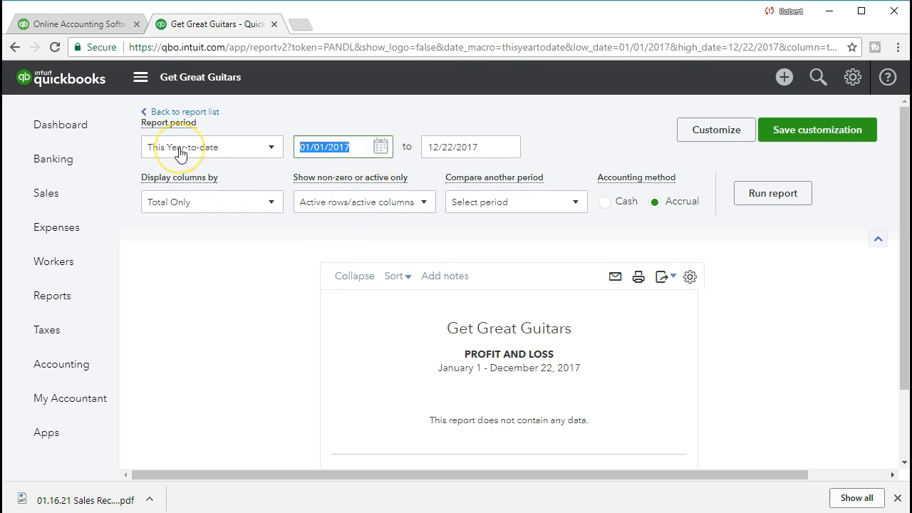
text(01012021)
key(Tab)
text(01/31/2021)
key(Tab)
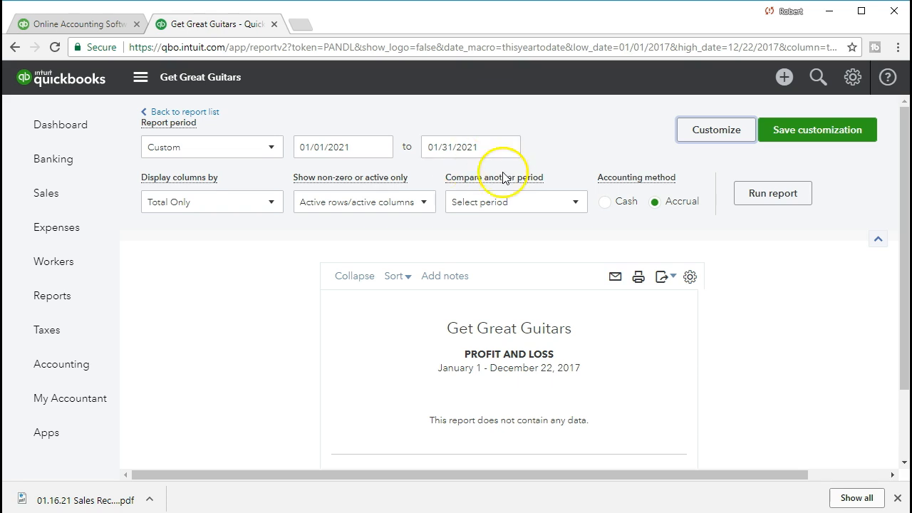
click(773, 195)
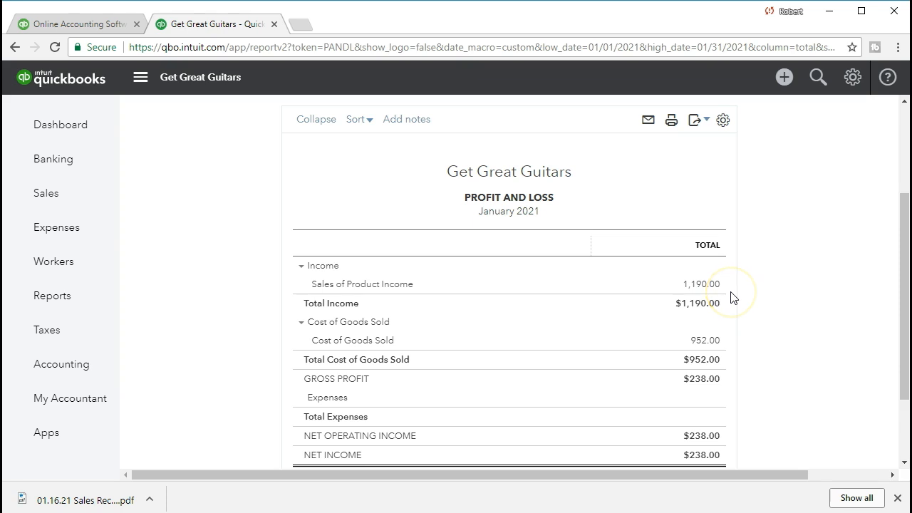
scroll(733, 297, down, 1)
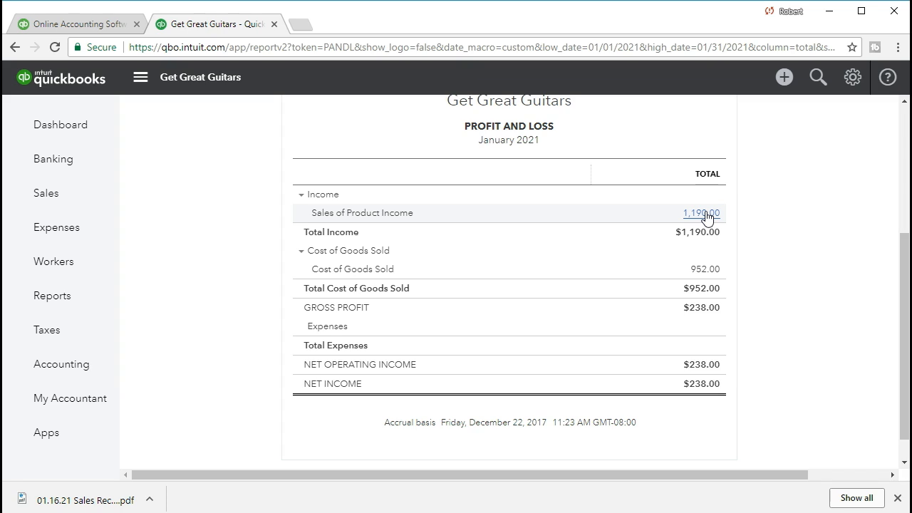
Drill into Sales of Product Income and open String Music's 400.00 sales receipt #1006
click(705, 215)
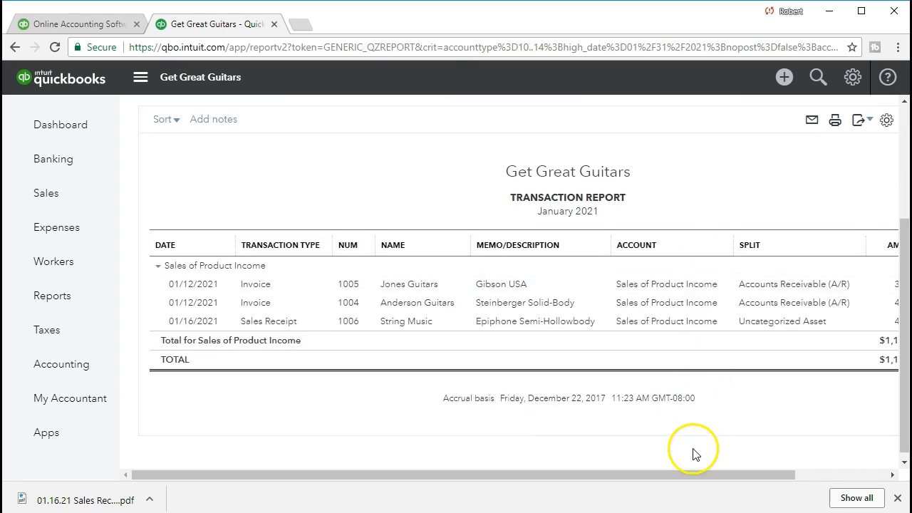
drag(689, 474, 741, 474)
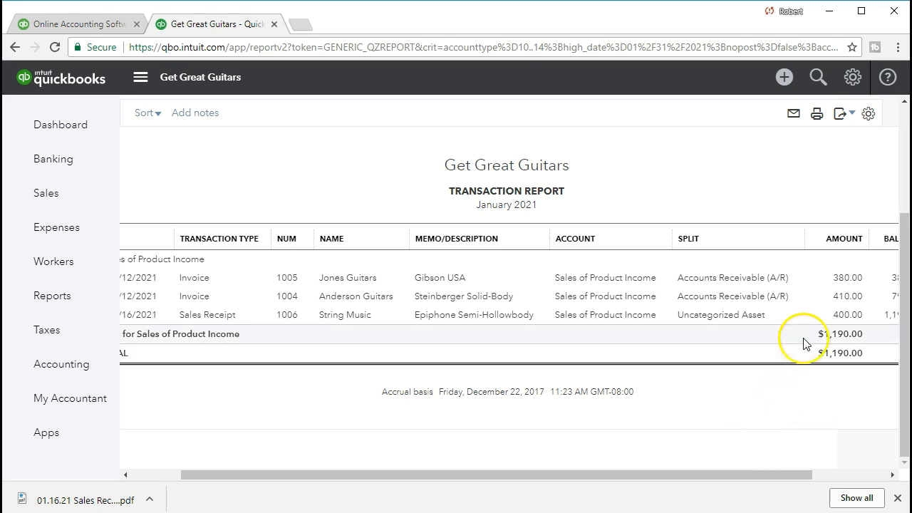
click(841, 316)
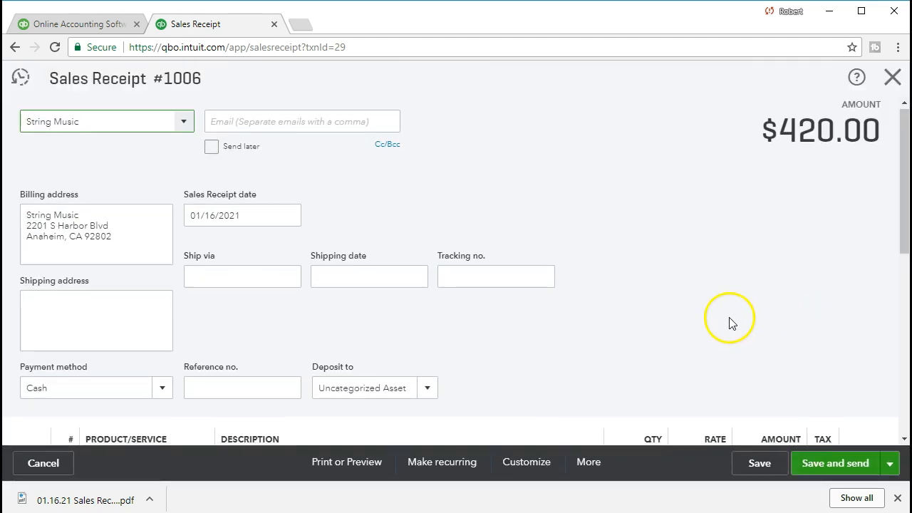
scroll(728, 322, down, 5)
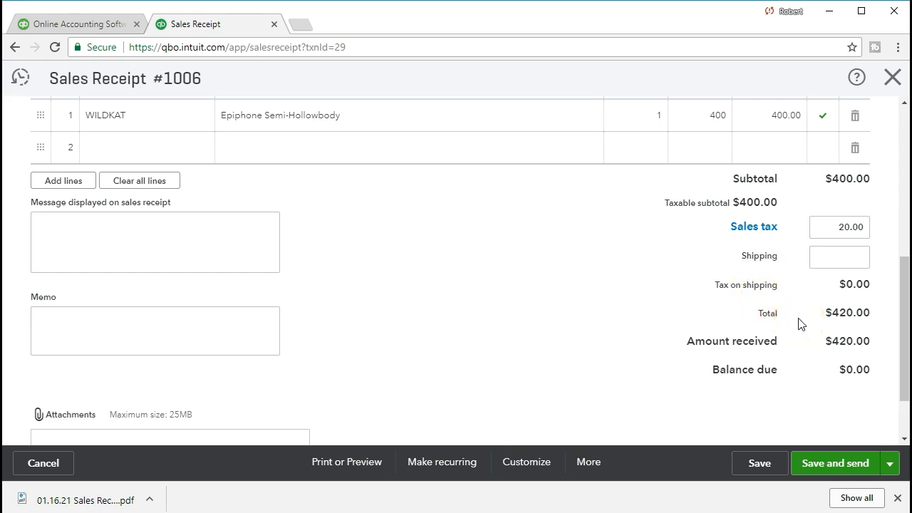
Close receipt #1006 and return to the January 2021 Profit and Loss summary
click(891, 80)
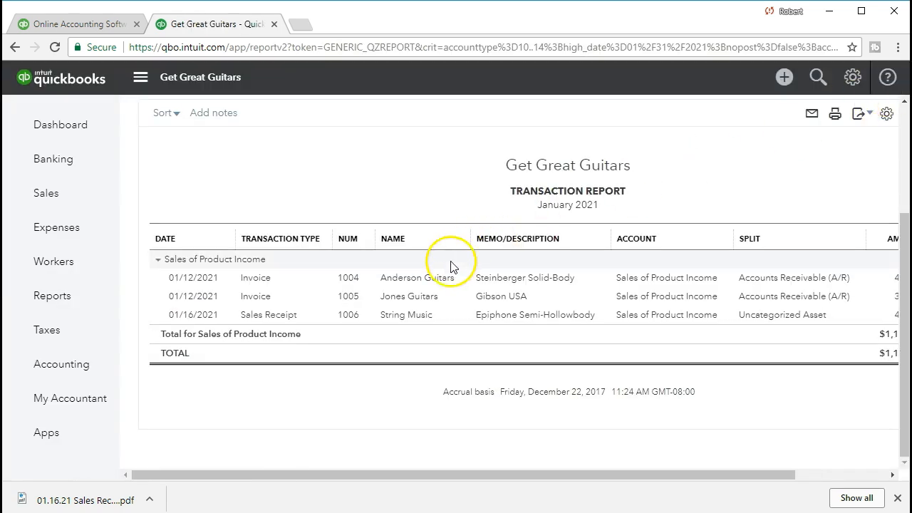
scroll(399, 292, up, 3)
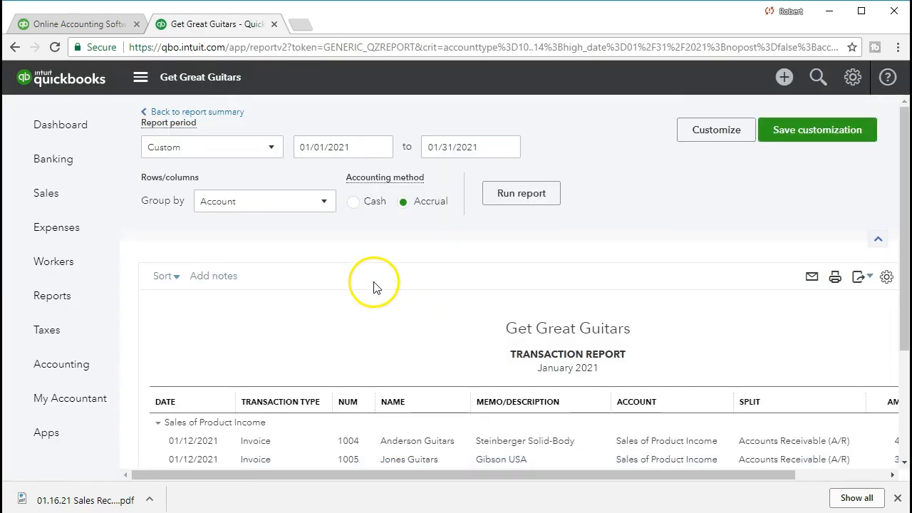
click(223, 117)
scroll(223, 118, down, 3)
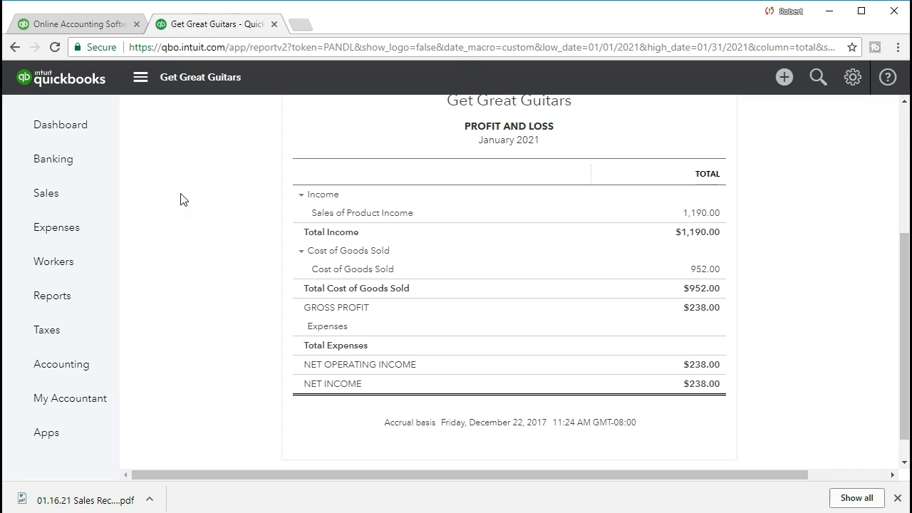
From Reports, search 'bal' and open the Balance Sheet report
click(81, 297)
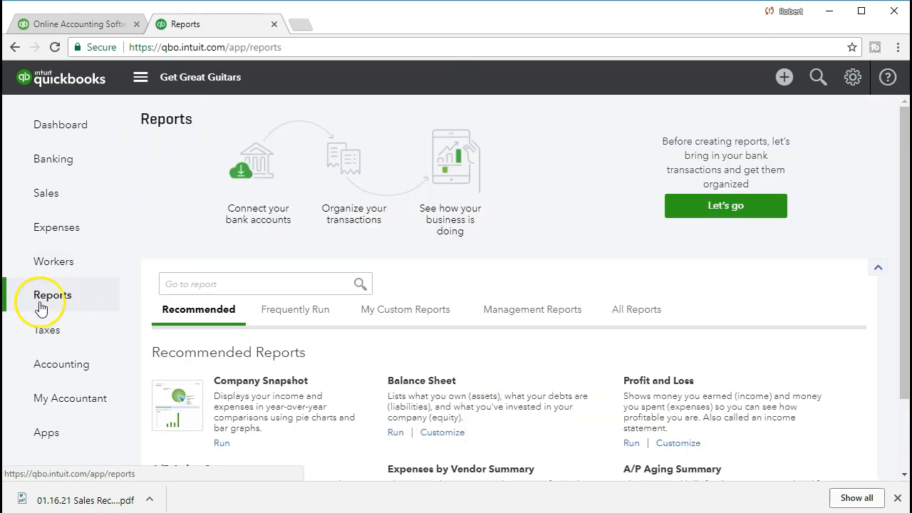
click(185, 284)
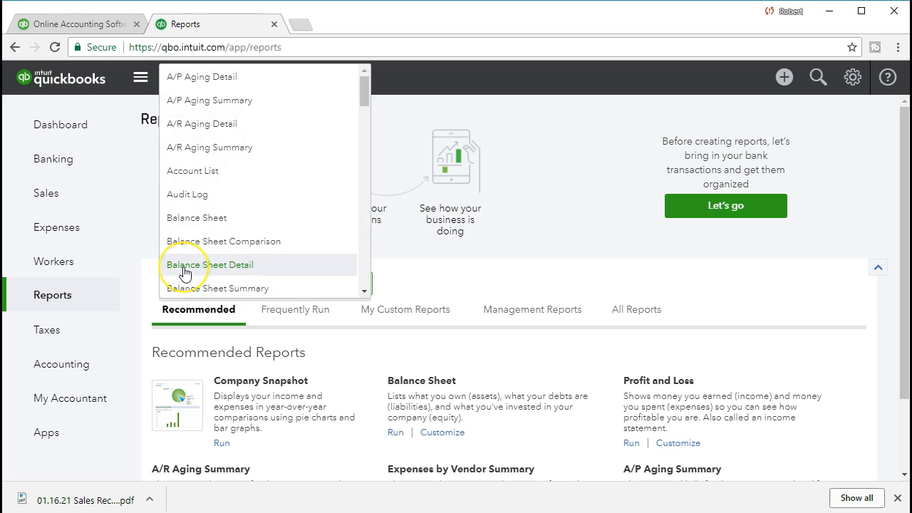
text(bal)
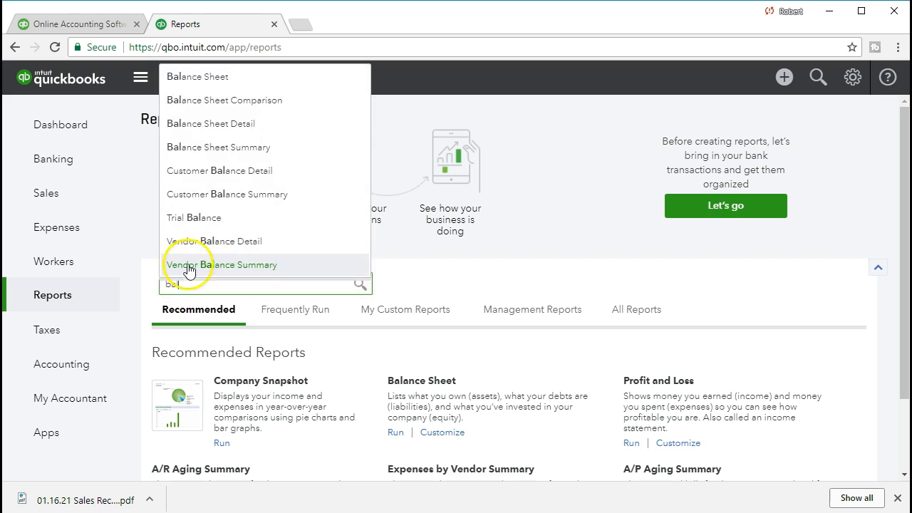
click(211, 80)
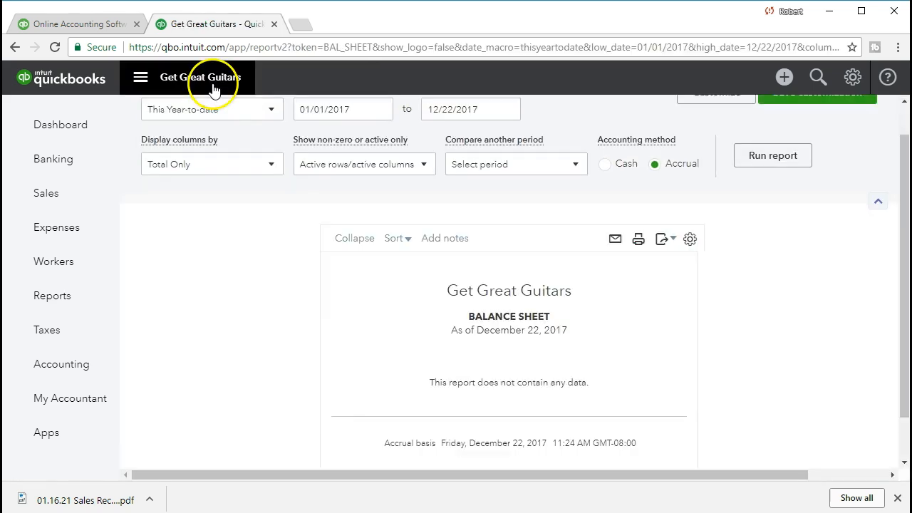
Run the Balance Sheet for 01/01/2021–01/31/2021 and review the $238,693.50 total assets and liabilities
click(356, 151)
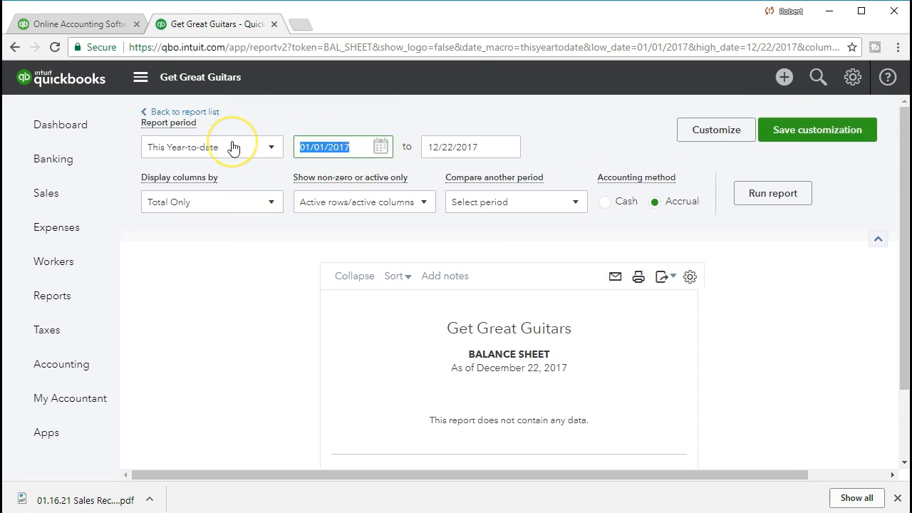
text(01/01/2021)
key(Tab)
text(01/31/2021)
key(Tab)
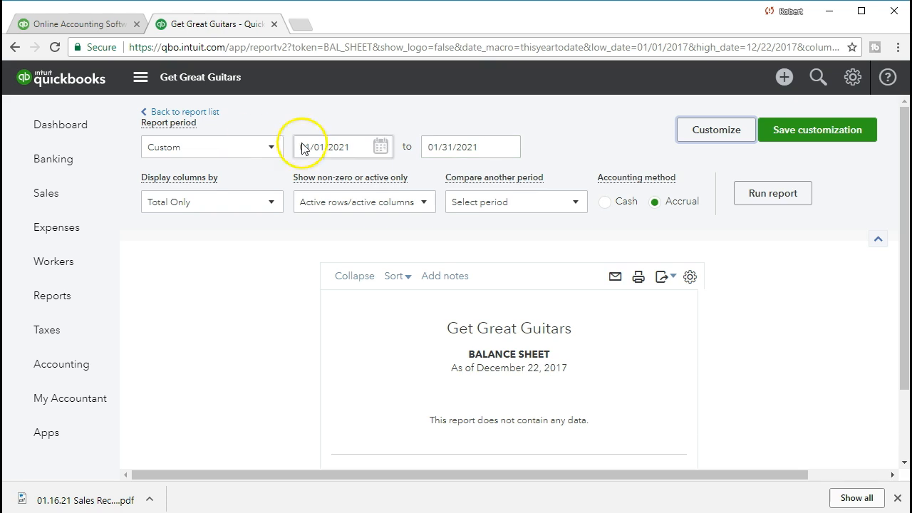
click(748, 194)
scroll(747, 206, down, 3)
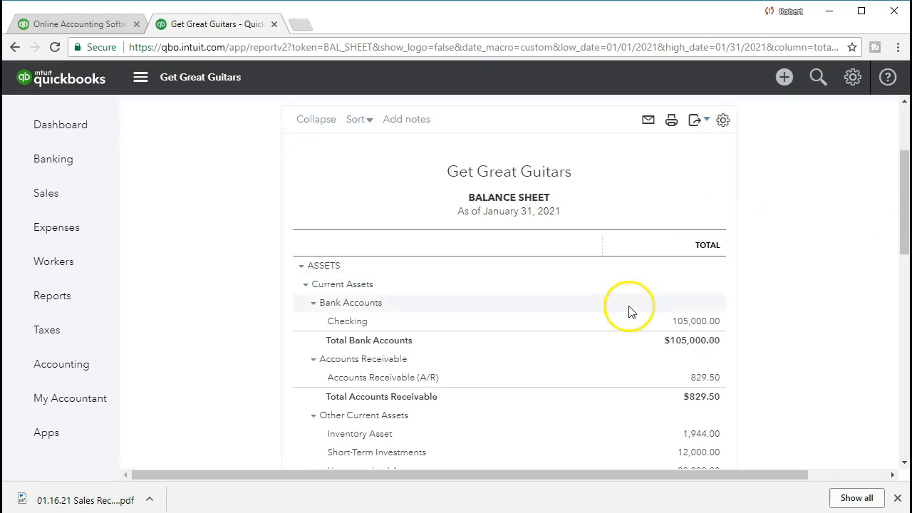
scroll(597, 336, down, 1)
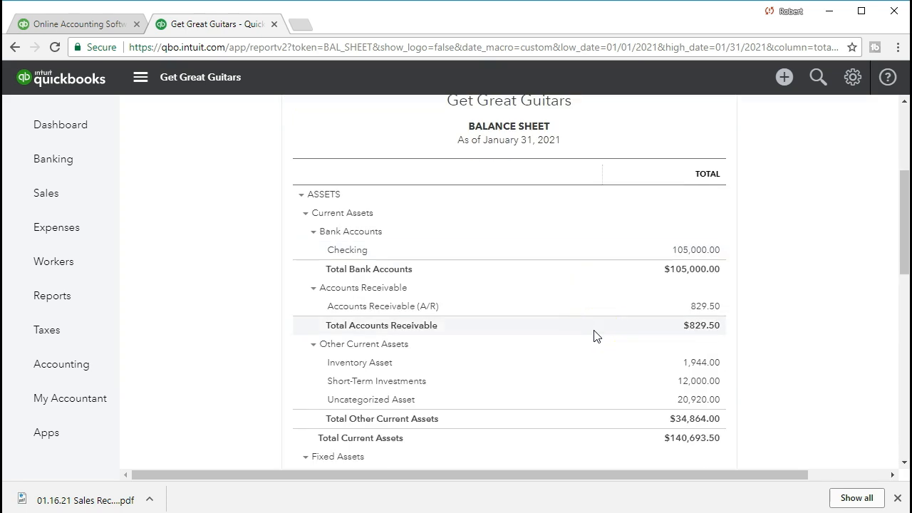
scroll(596, 336, down, 5)
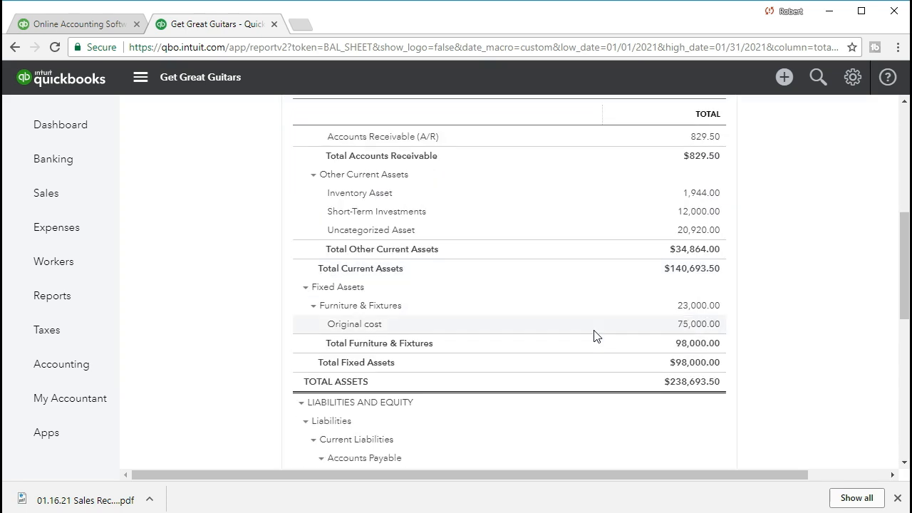
scroll(596, 336, down, 2)
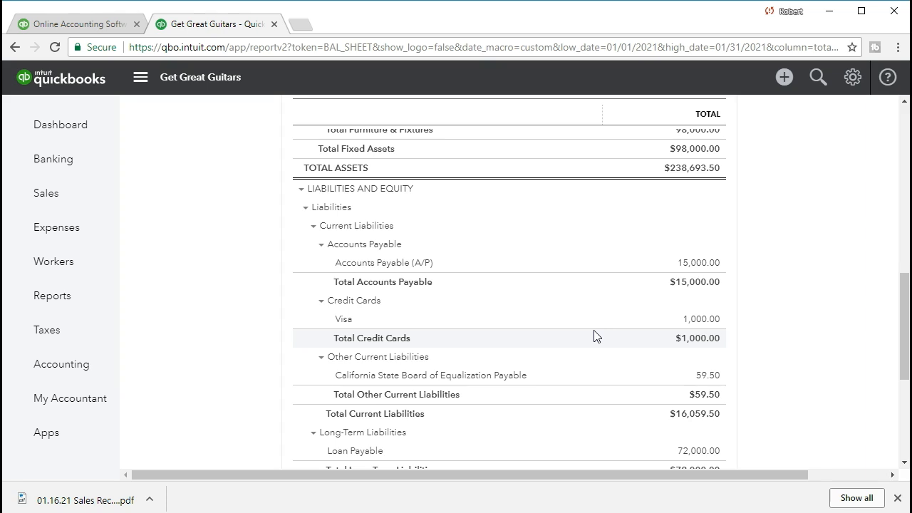
click(580, 331)
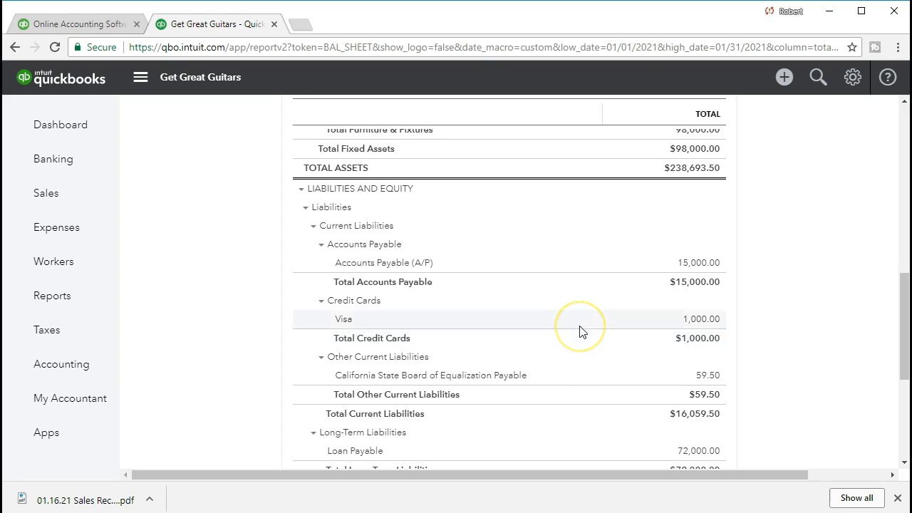
scroll(581, 331, down, 1)
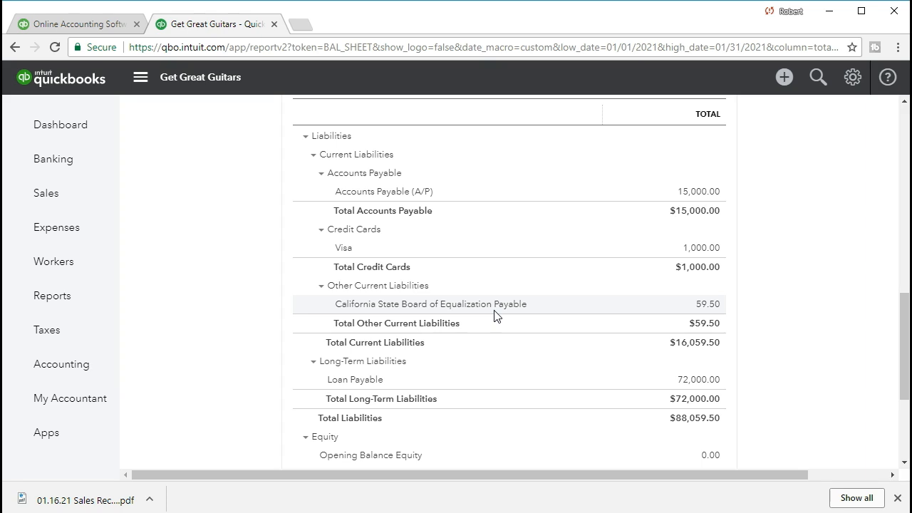
click(704, 306)
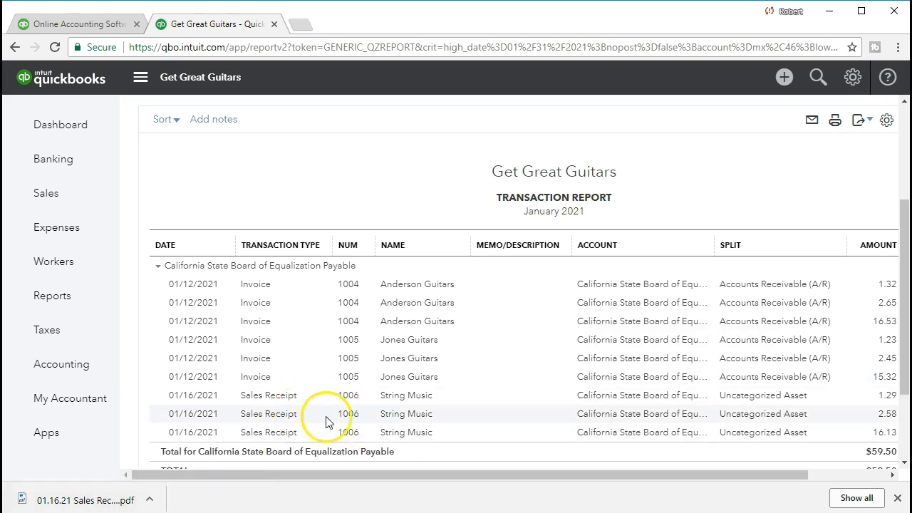
click(883, 432)
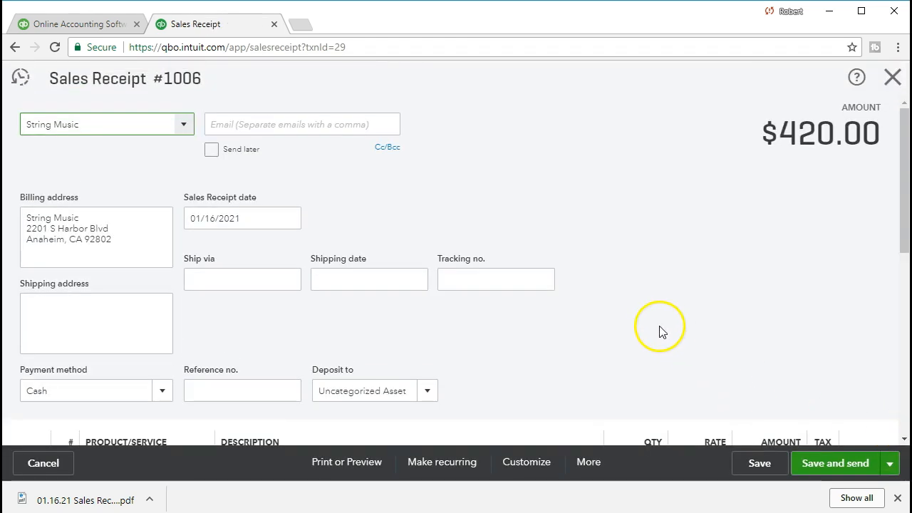
scroll(644, 330, down, 4)
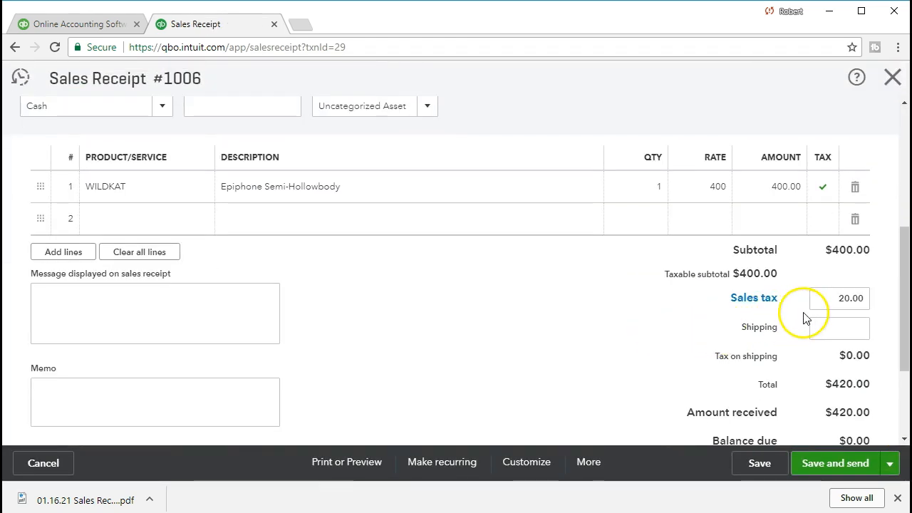
click(891, 77)
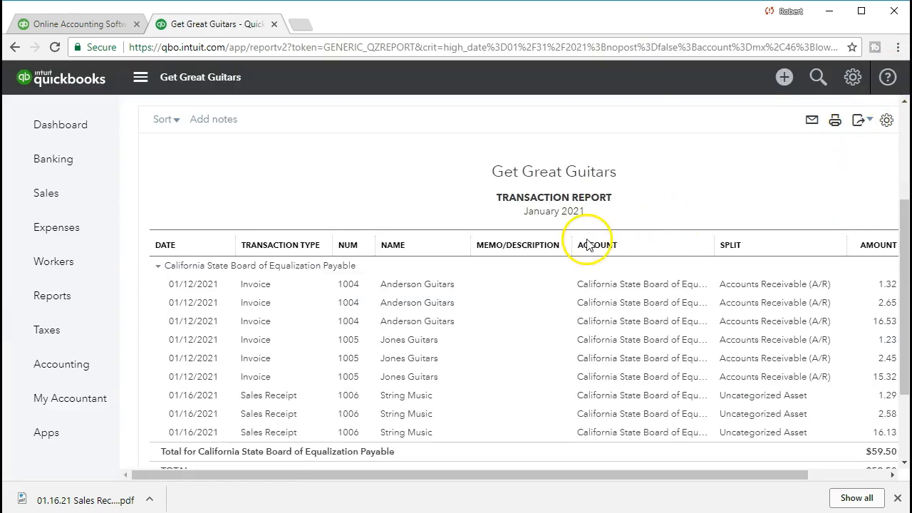
scroll(356, 282, up, 3)
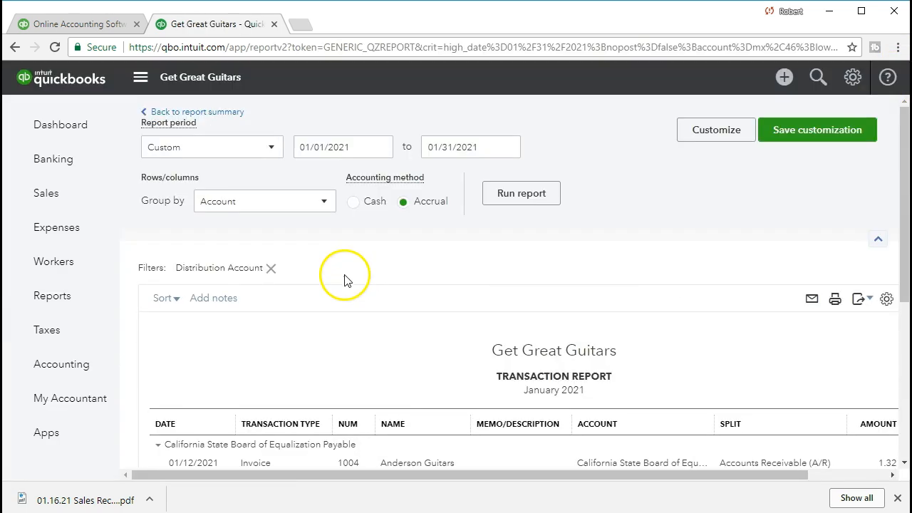
click(226, 114)
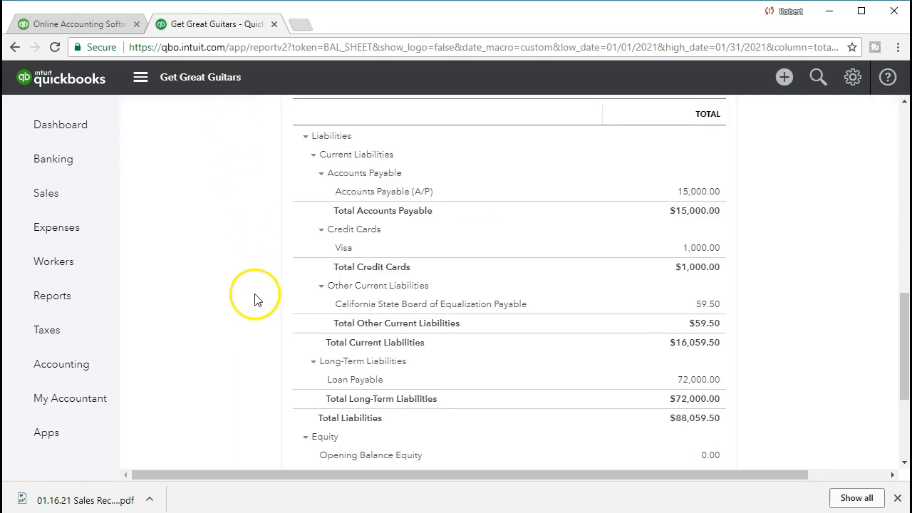
scroll(247, 315, up, 1)
scroll(247, 316, up, 5)
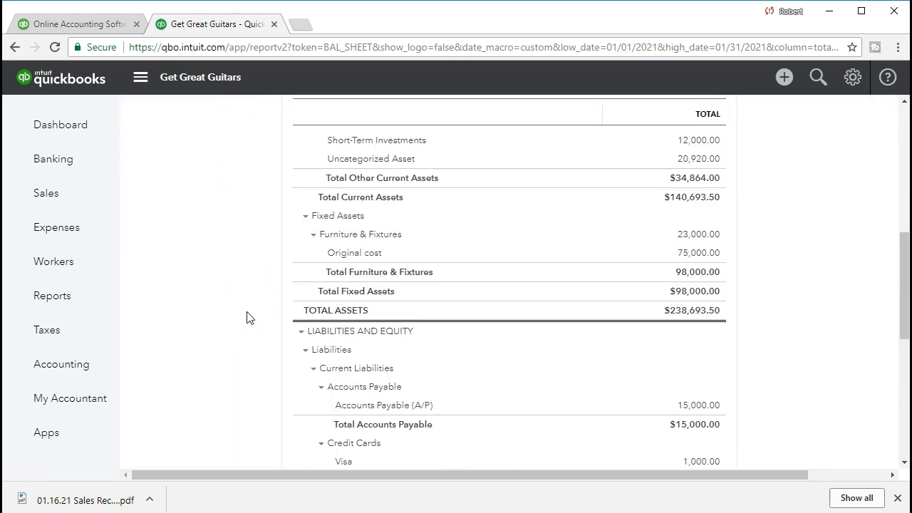
scroll(247, 321, up, 1)
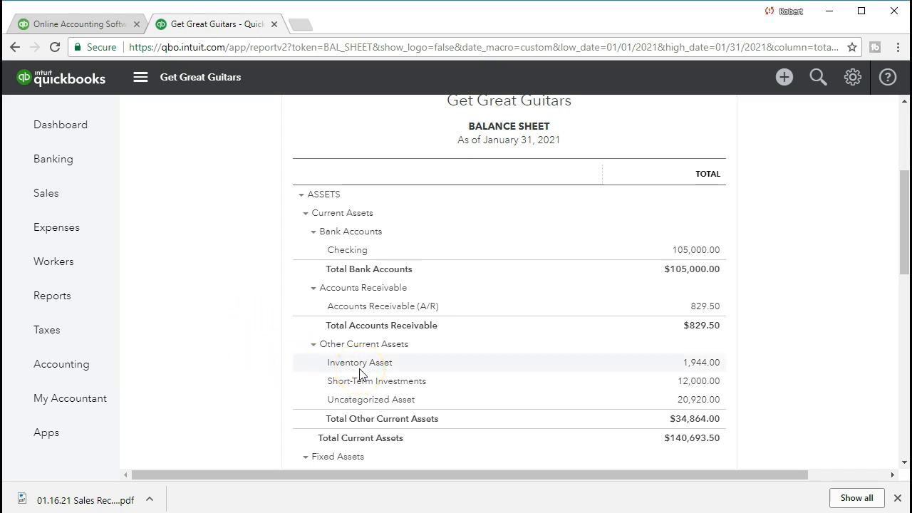
Drill into the 1,944.00 Inventory Asset balance and open sales receipt 1006 from its -320.00 entry
click(701, 368)
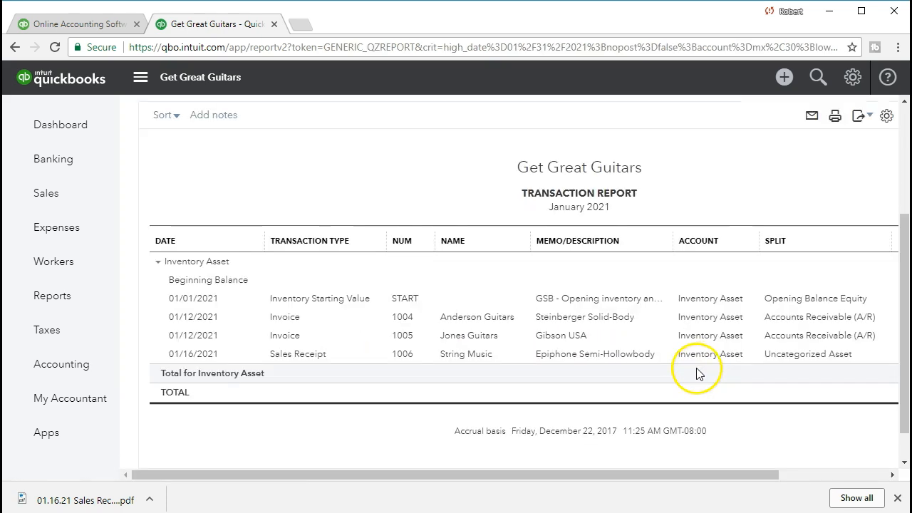
drag(579, 475, 654, 474)
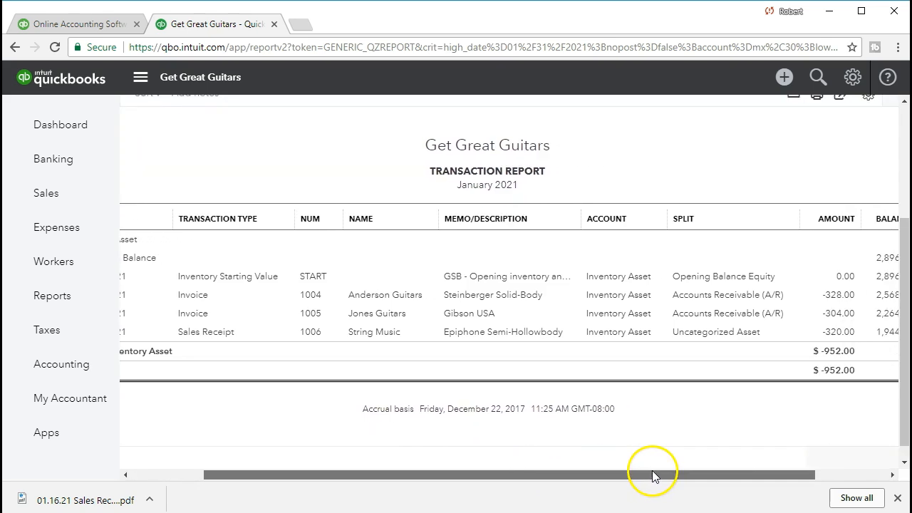
click(831, 339)
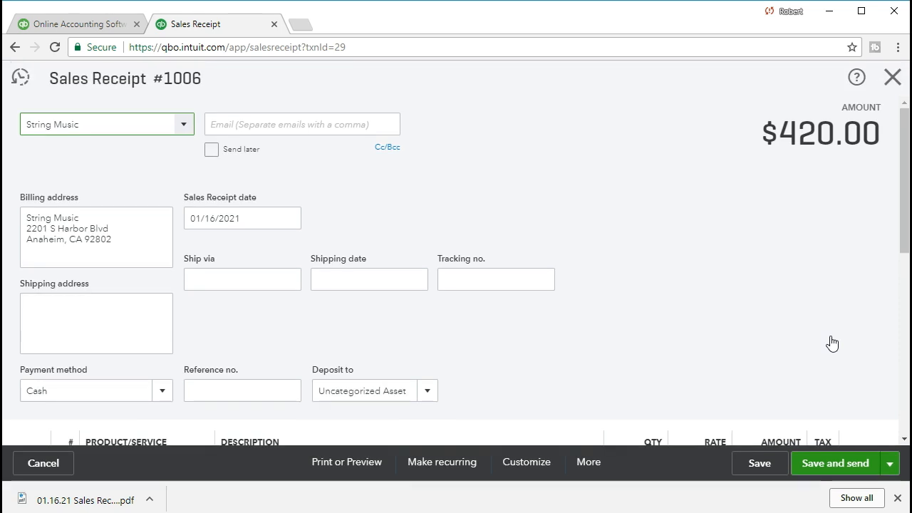
Review receipt #1006's lines and totals, then close it to return to the Inventory Asset report
scroll(661, 351, down, 4)
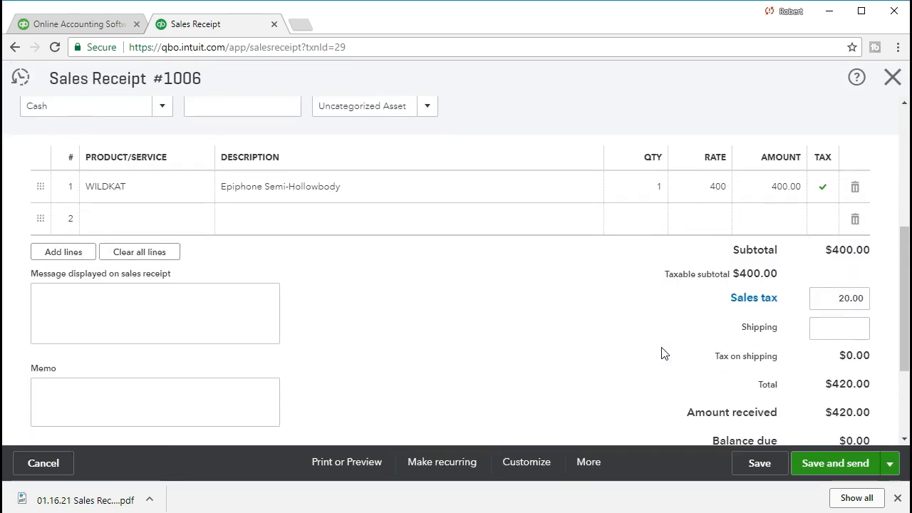
scroll(661, 352, down, 2)
scroll(662, 351, up, 1)
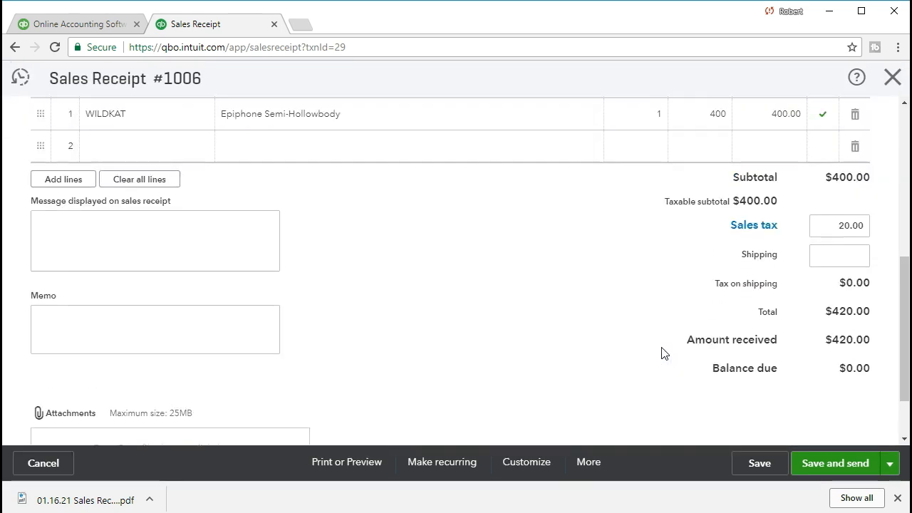
scroll(662, 352, up, 6)
click(655, 350)
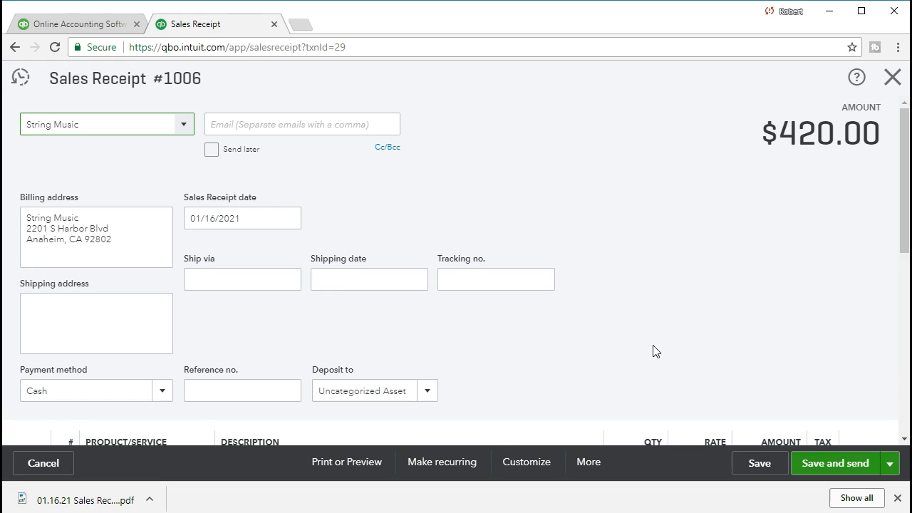
scroll(655, 351, down, 2)
click(628, 361)
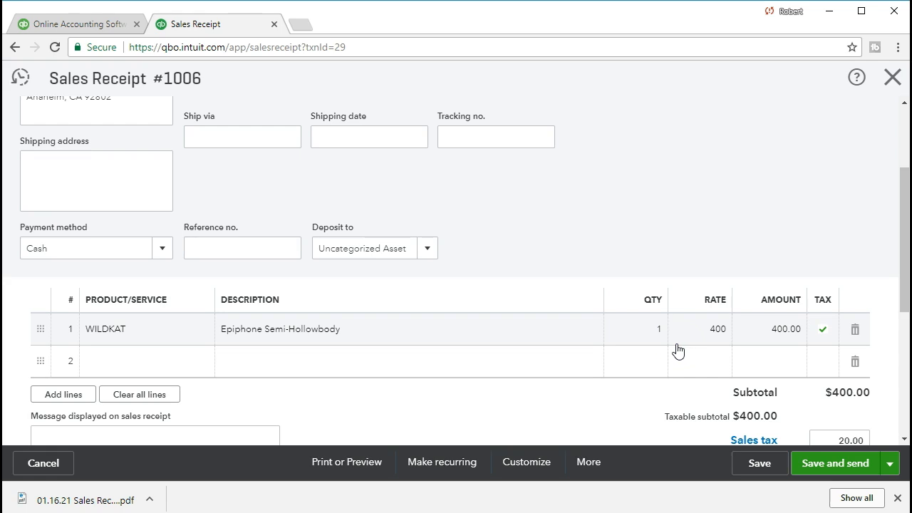
click(544, 369)
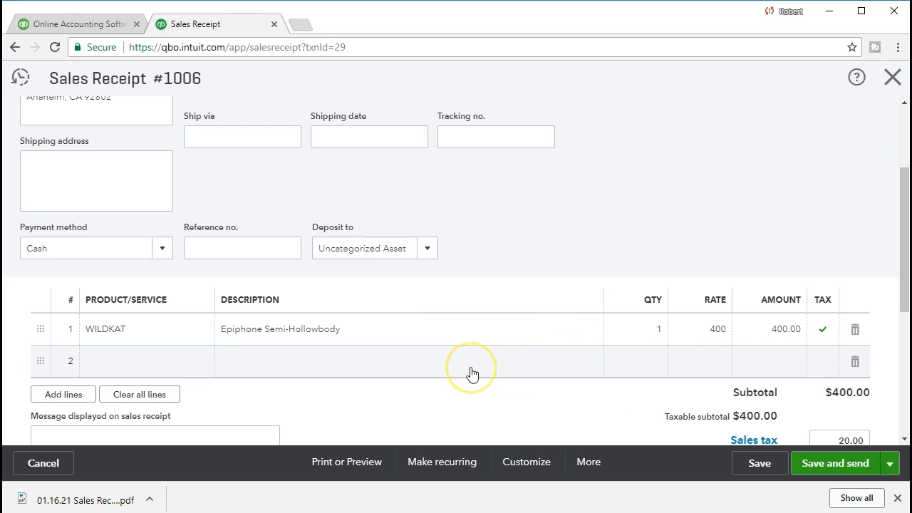
scroll(471, 373, up, 2)
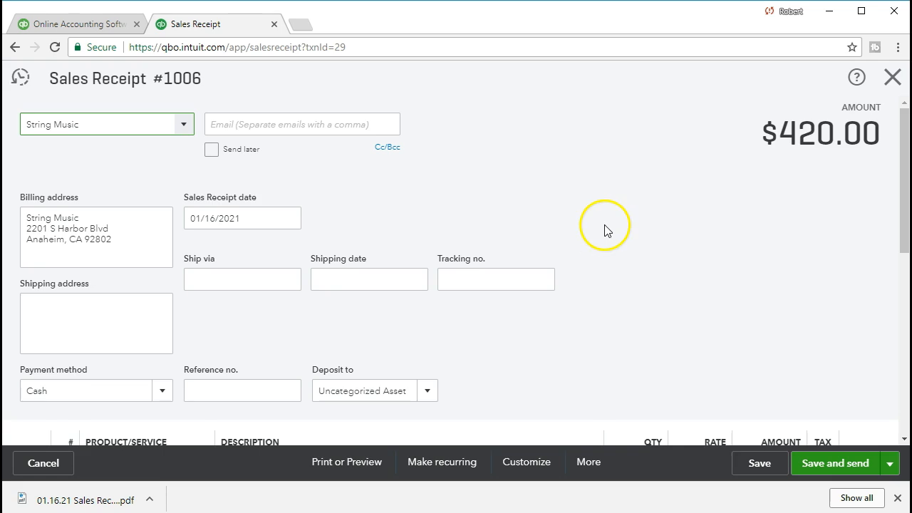
scroll(604, 229, down, 2)
scroll(604, 229, up, 2)
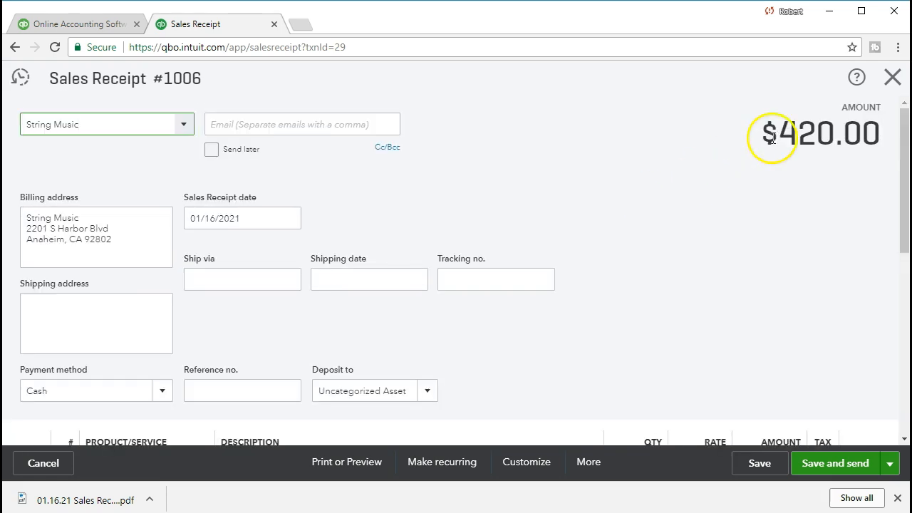
click(891, 77)
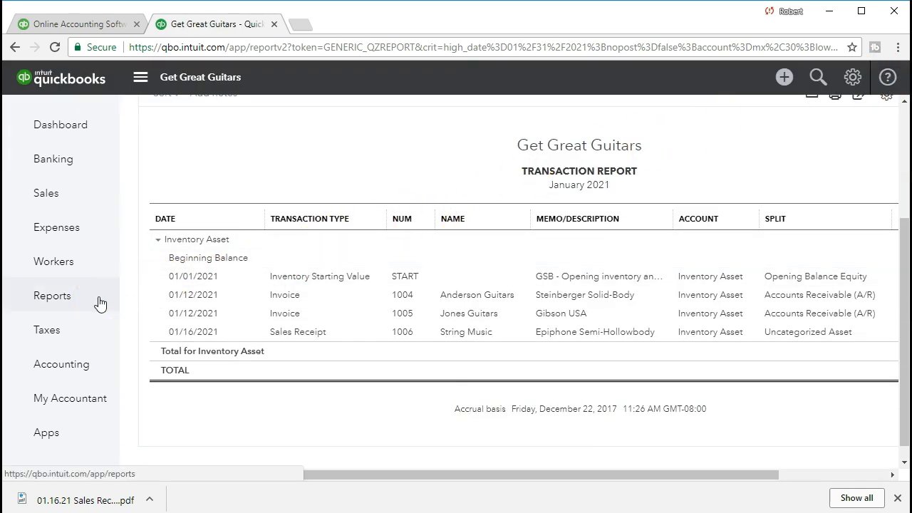
Confirm WILDKAT has 1 on hand at cost 320 in Products and Services, then go to Reports
click(72, 204)
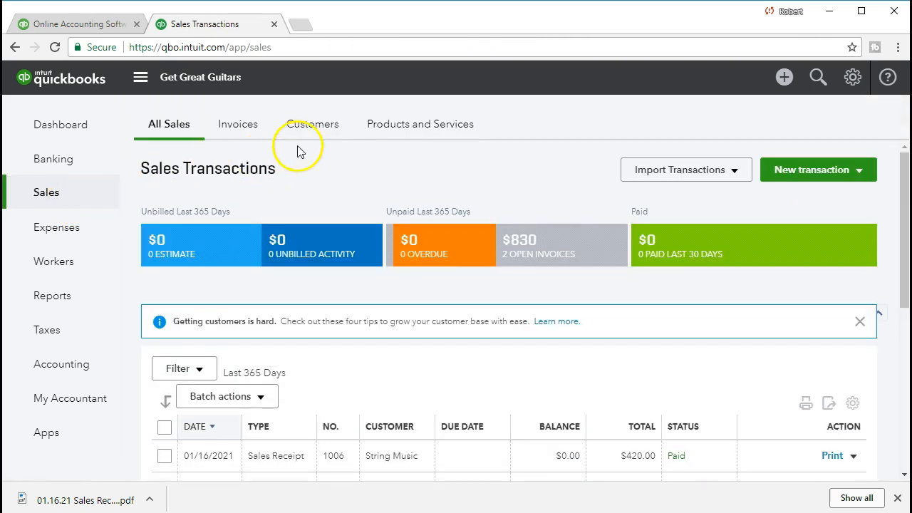
click(411, 132)
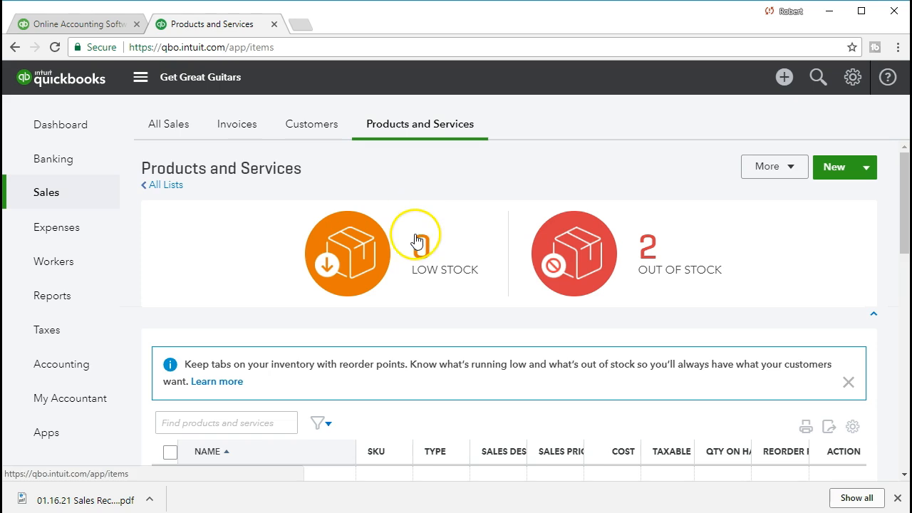
scroll(418, 246, down, 3)
scroll(417, 249, down, 7)
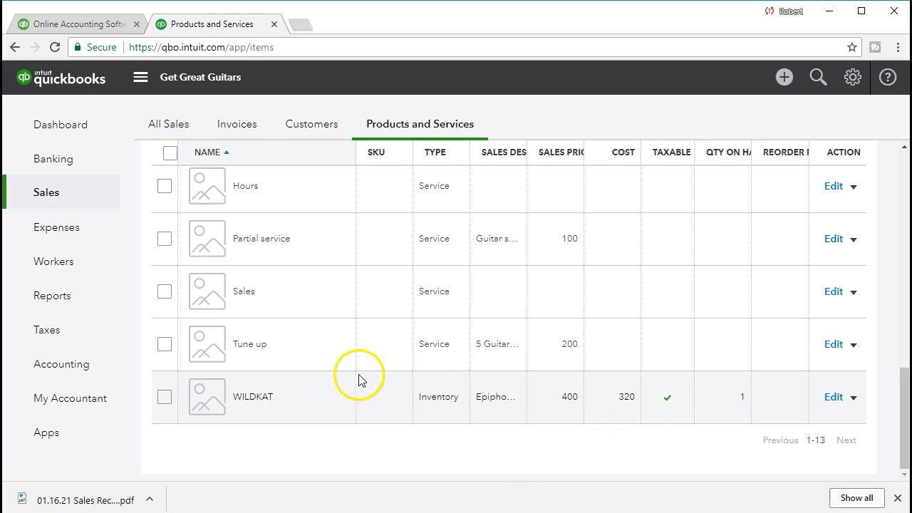
click(106, 313)
click(202, 282)
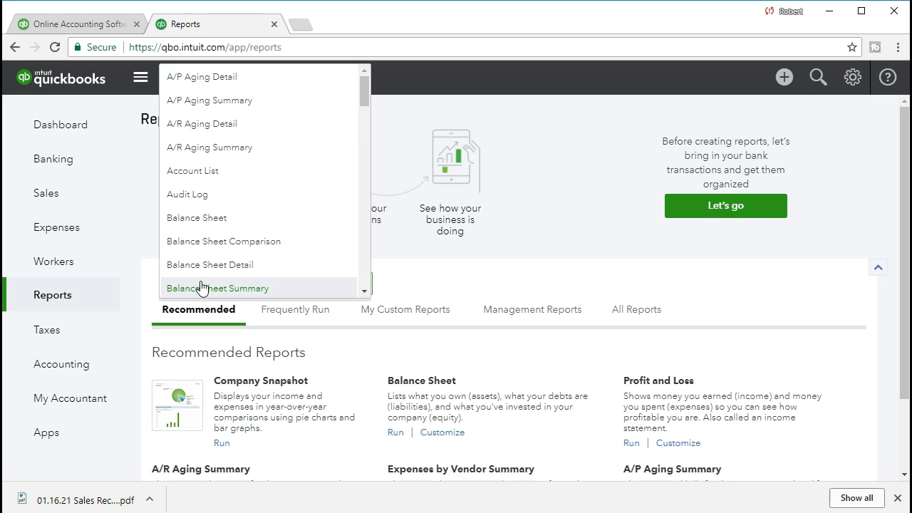
Open the Profit and Loss via 'pro' and set dates 01/01/2021 to 01/31/2021
text(pro)
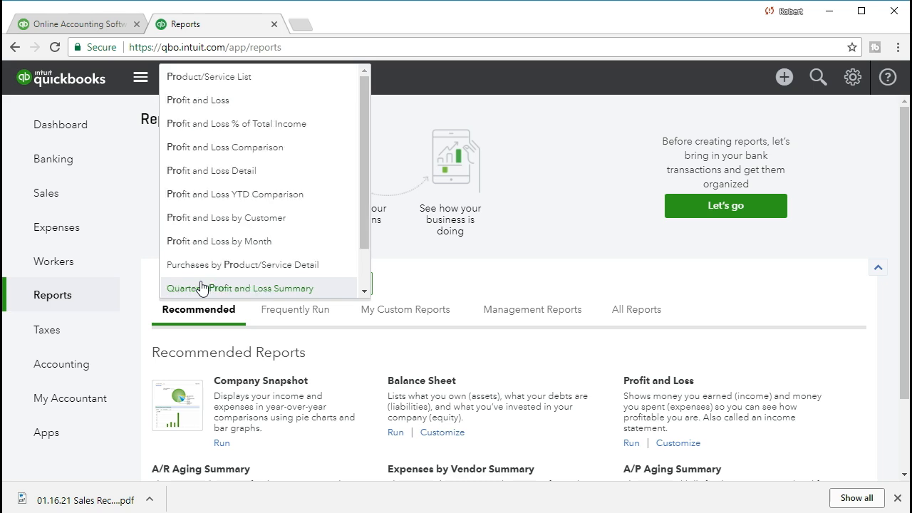
click(239, 106)
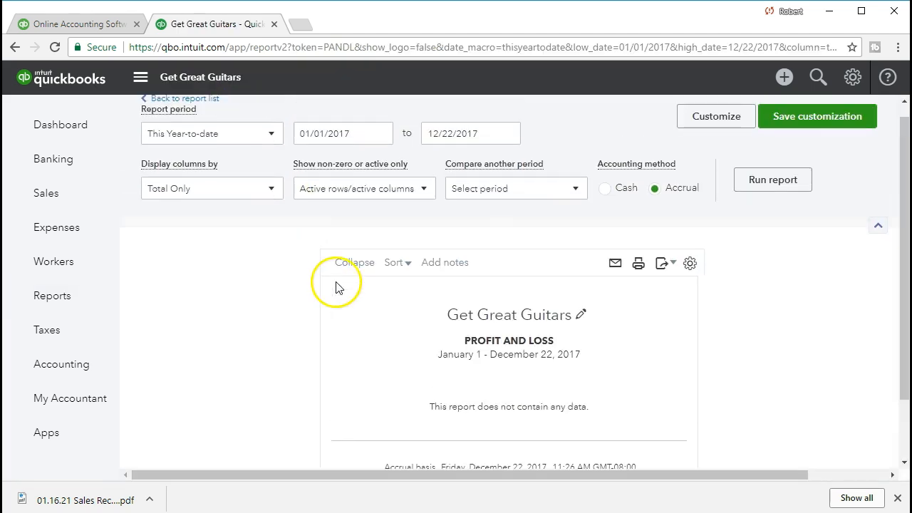
triple_click(346, 146)
text(0)
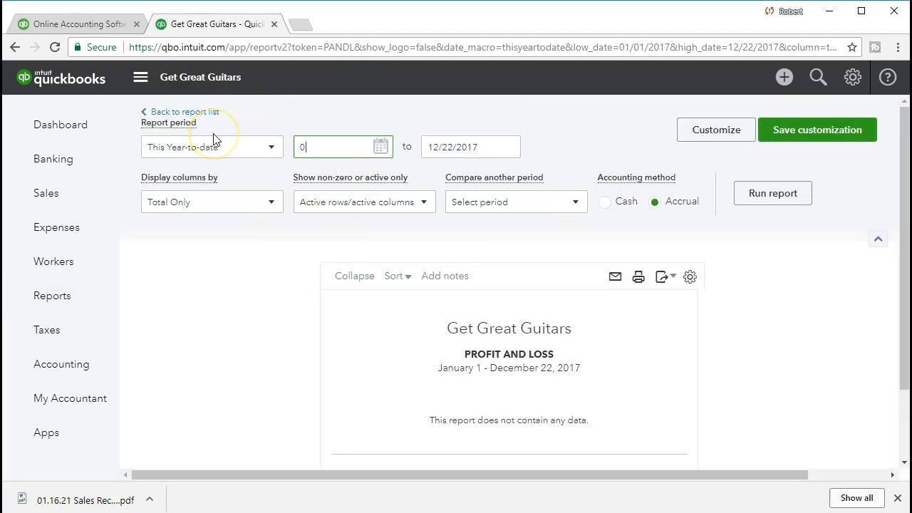
text(1/01/2021)
key(Tab)
text(01/31/2021)
key(Tab)
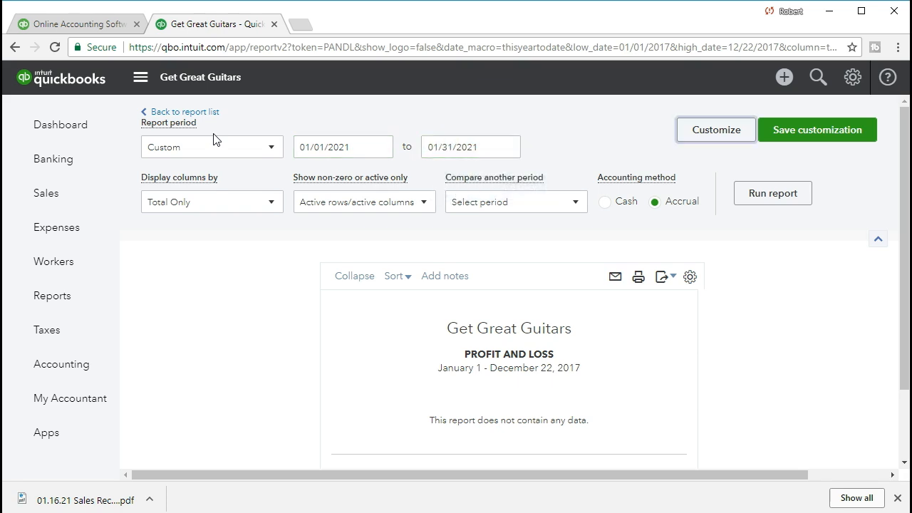
Run the report and open the transactions behind the 952.00 Cost of Goods Sold
click(755, 197)
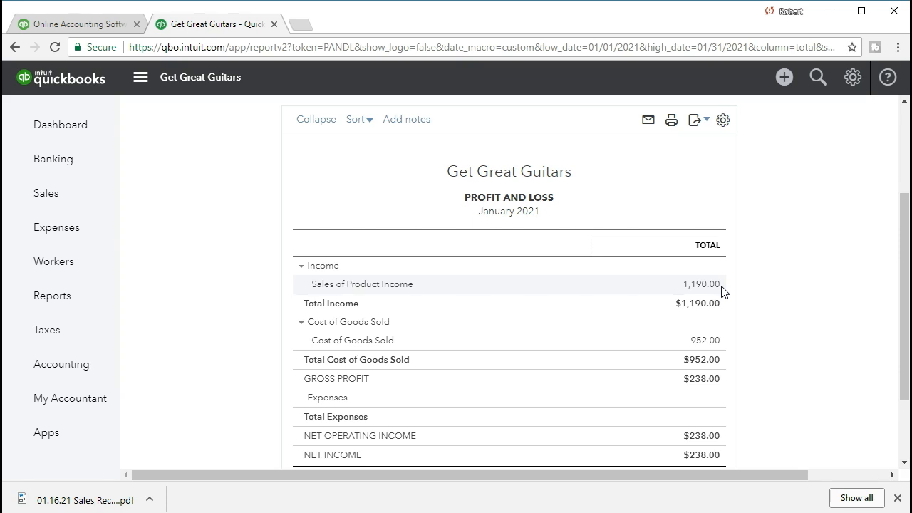
click(712, 339)
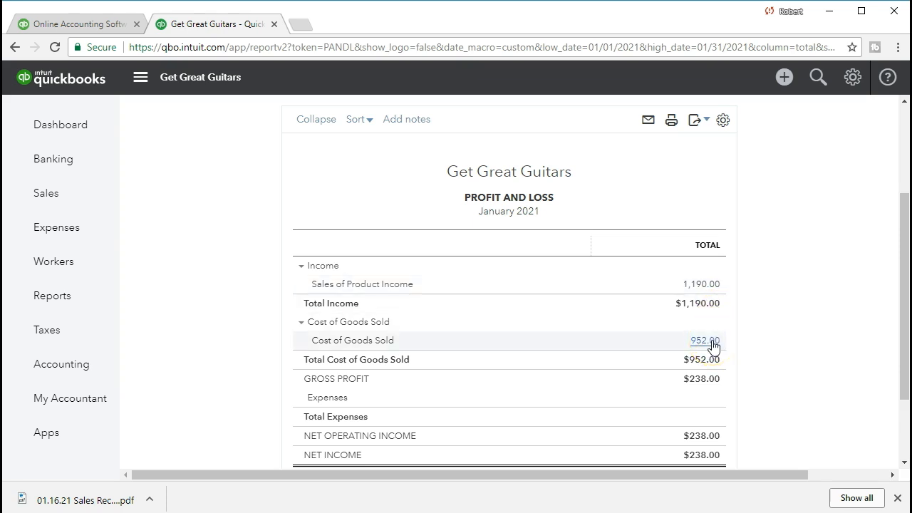
click(712, 344)
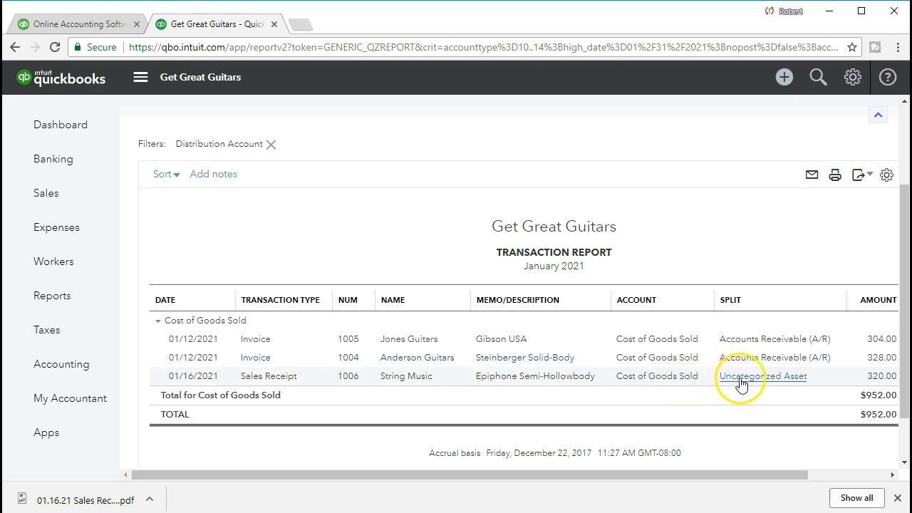
Open and review String Music's Sales Receipt #1006 behind the 320.00 cost
click(874, 382)
scroll(755, 345, down, 3)
scroll(654, 367, up, 3)
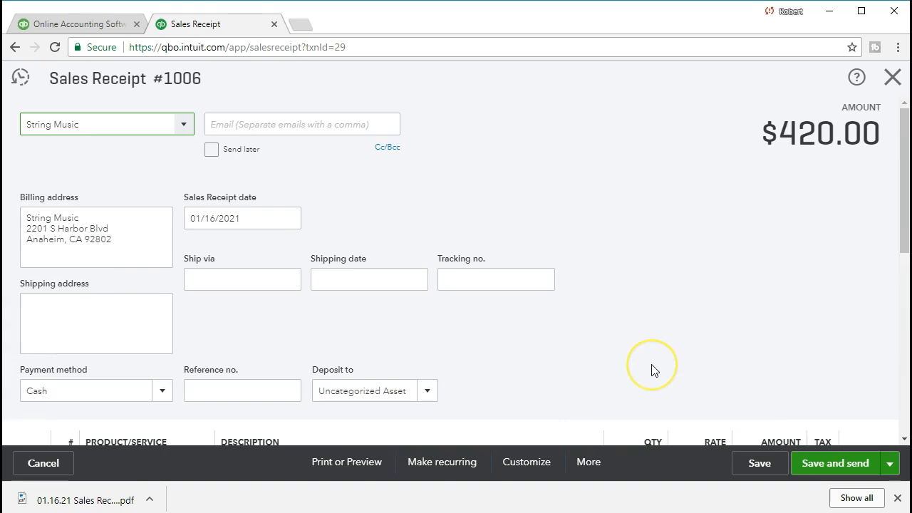
scroll(652, 369, down, 3)
scroll(653, 367, up, 3)
scroll(653, 368, down, 3)
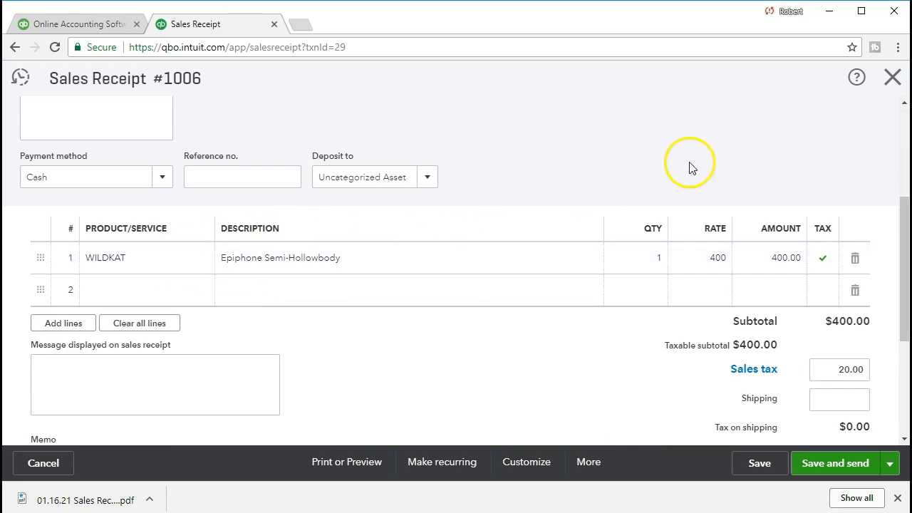
Close the receipt and return to the January 2021 Profit and Loss summary
click(890, 78)
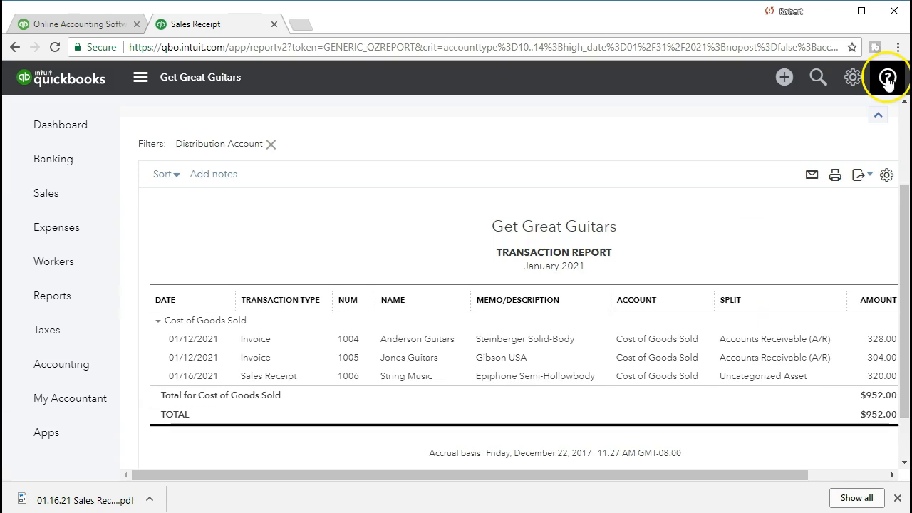
scroll(320, 244, up, 2)
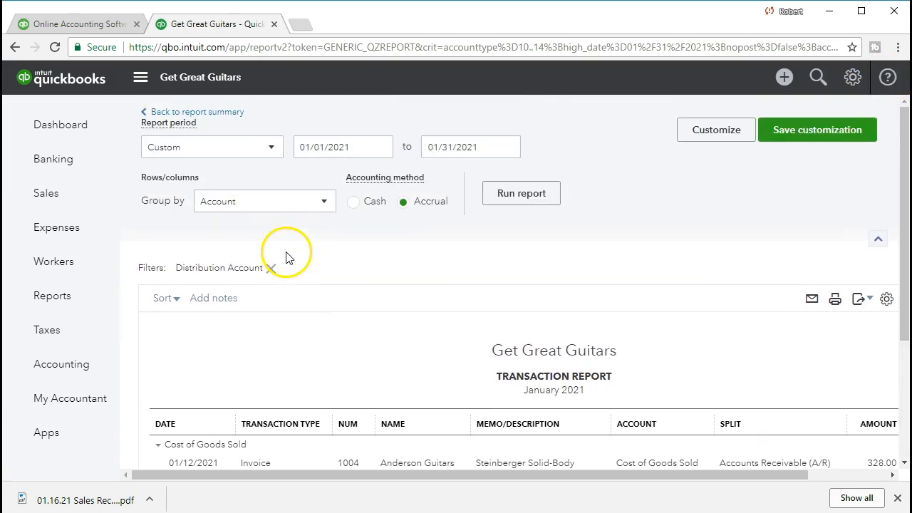
click(222, 113)
scroll(420, 232, down, 3)
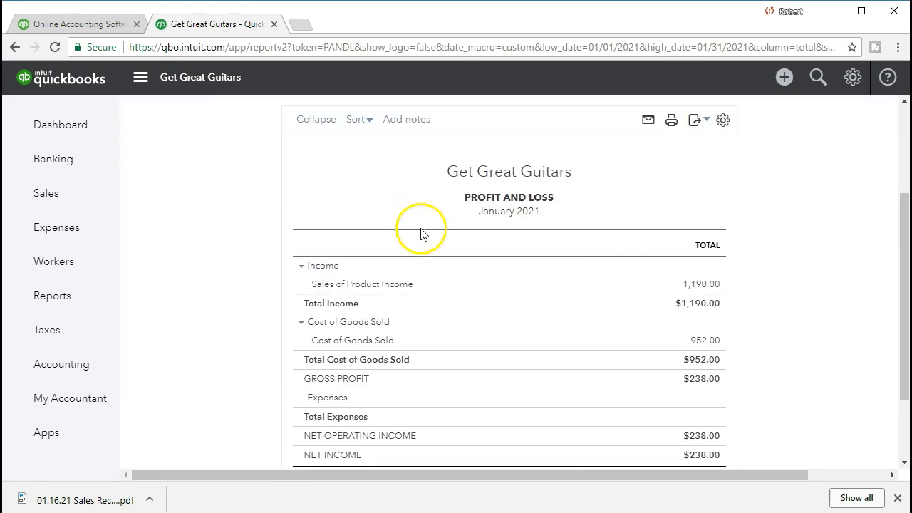
scroll(489, 264, down, 1)
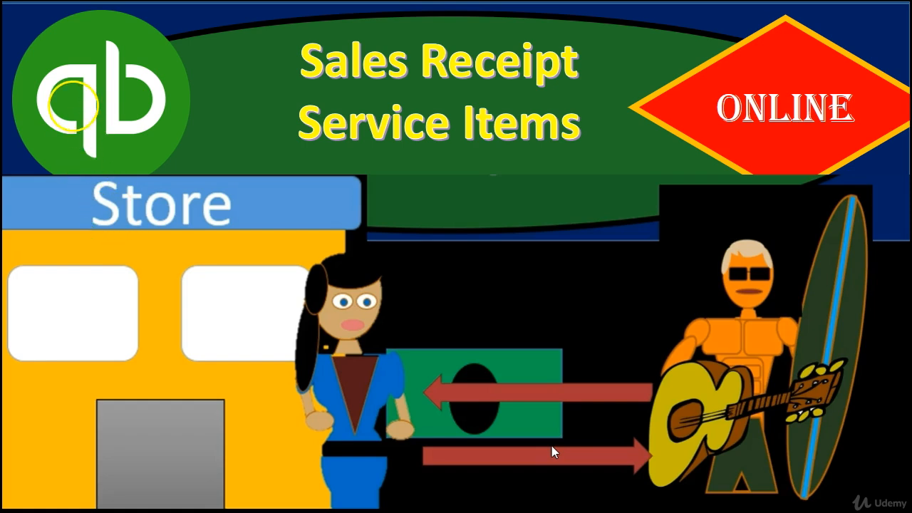
Advance the slideshow past the 'Sales Receipt Service Items – Online' title slide
click(238, 456)
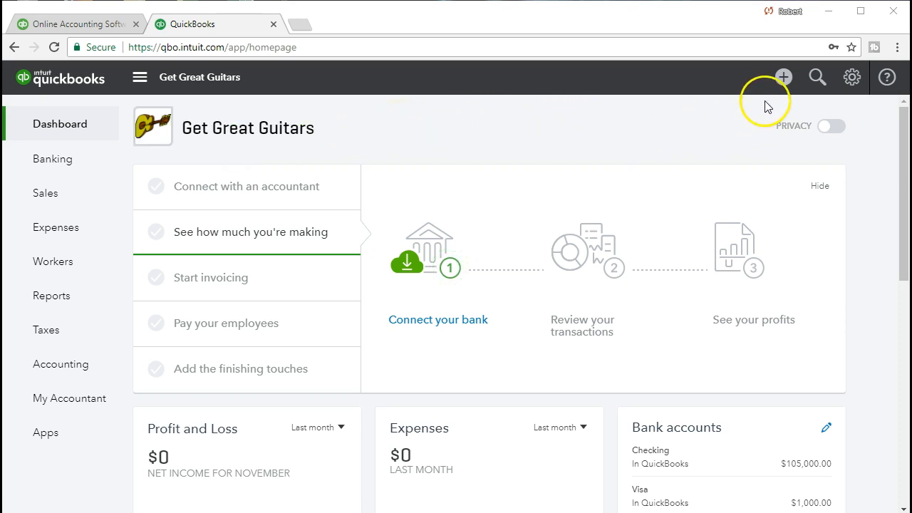
Open a new blank sales receipt from the + Create menu and bring up its customer choices
click(787, 84)
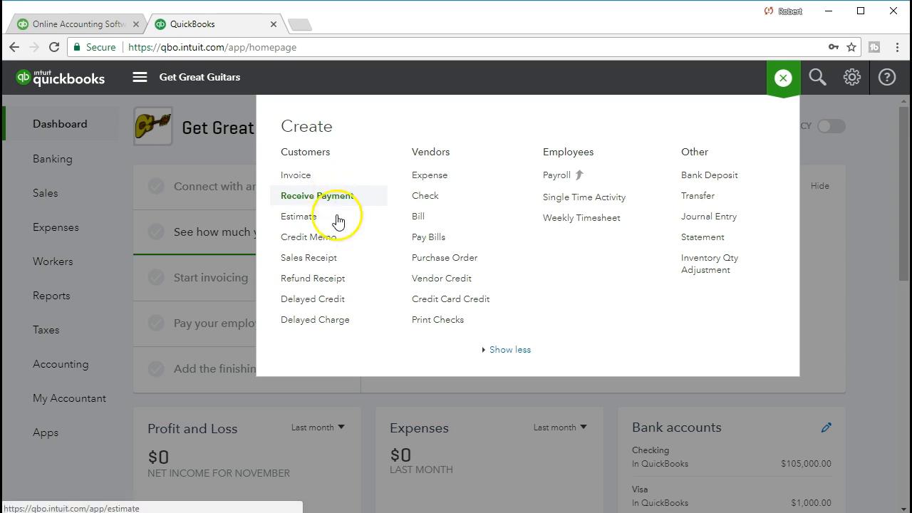
click(329, 267)
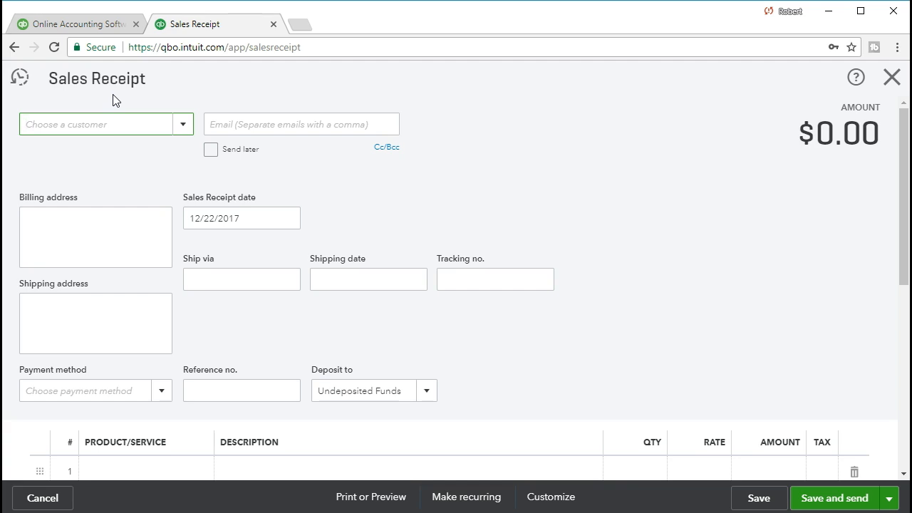
click(184, 130)
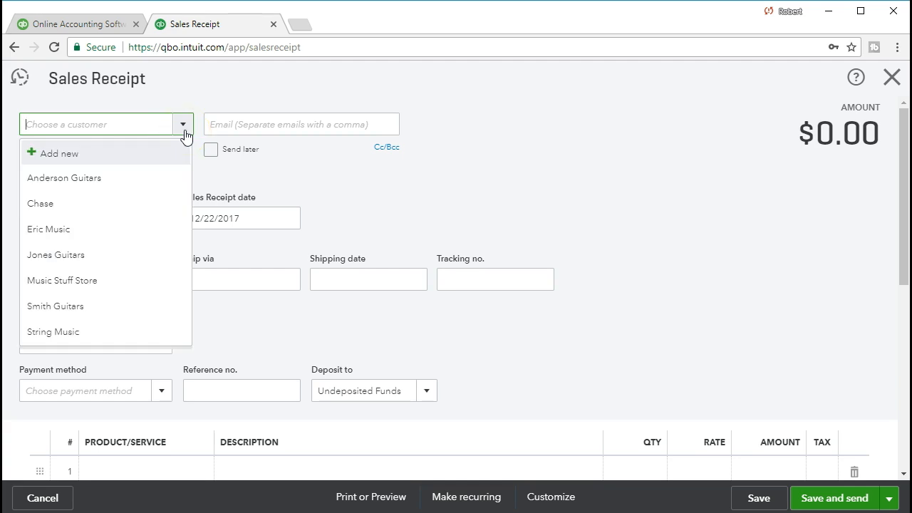
text(Sam The Gui)
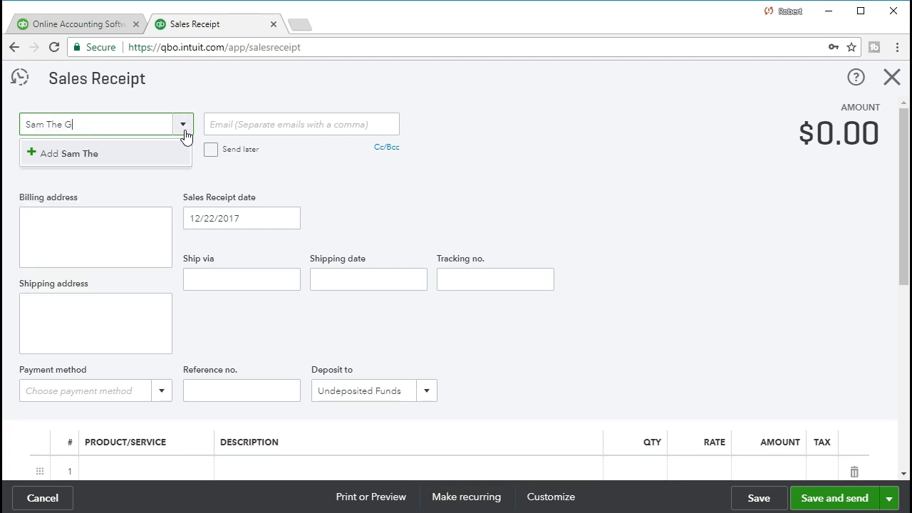
key(BackSpace)
key(BackSpace)
text(uitar Man)
click(134, 159)
key(Return)
click(101, 124)
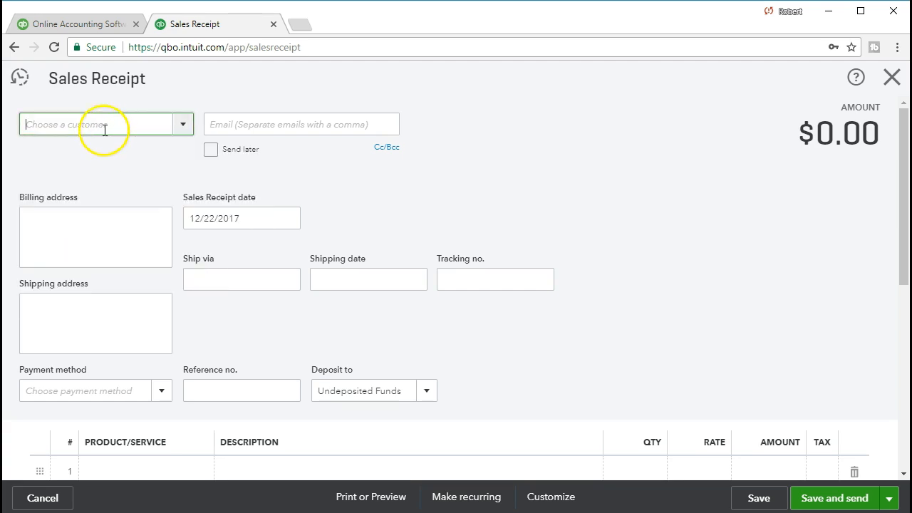
text(am The Guitar Man)
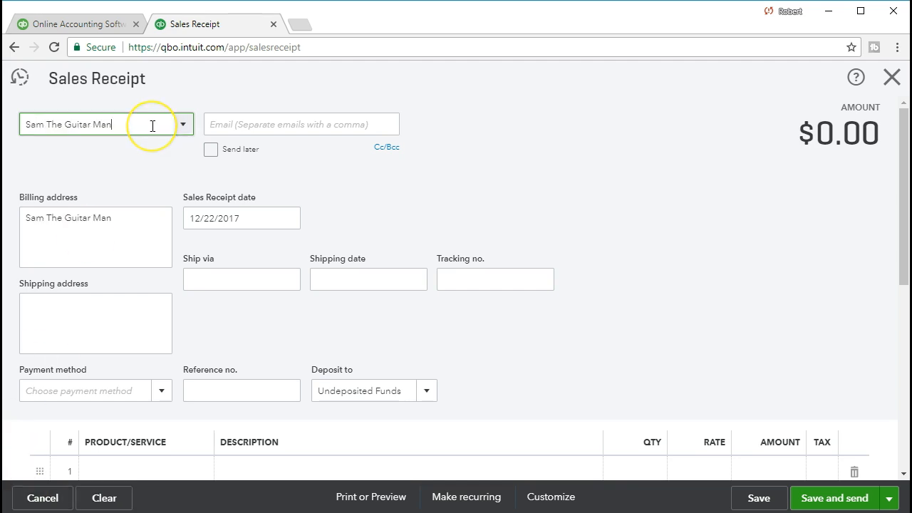
key(Tab)
click(215, 127)
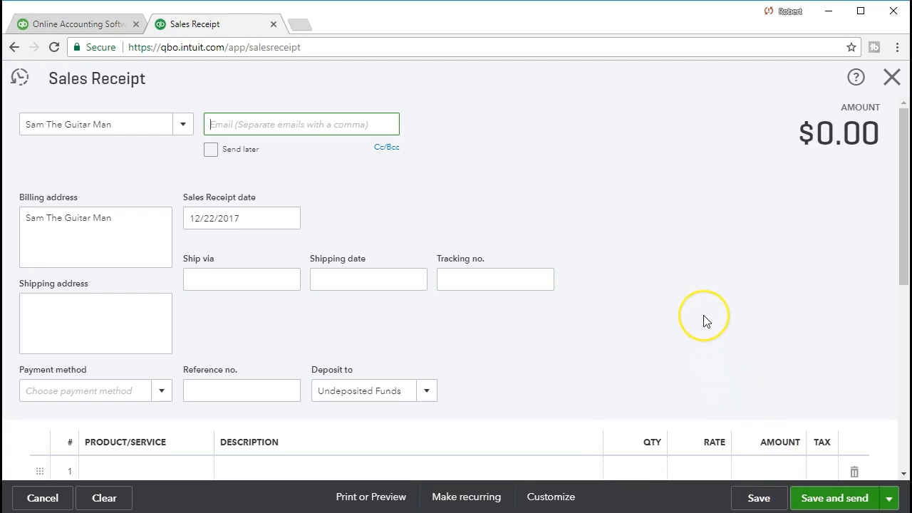
click(863, 414)
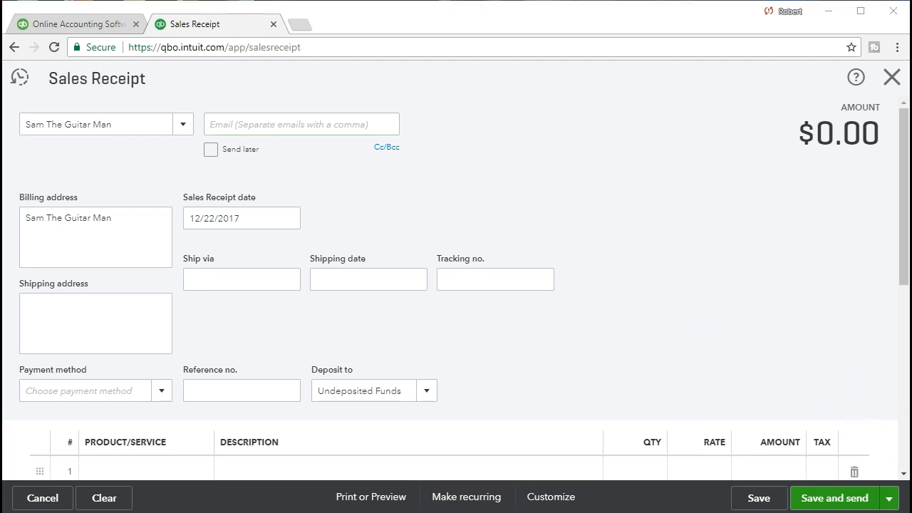
click(114, 227)
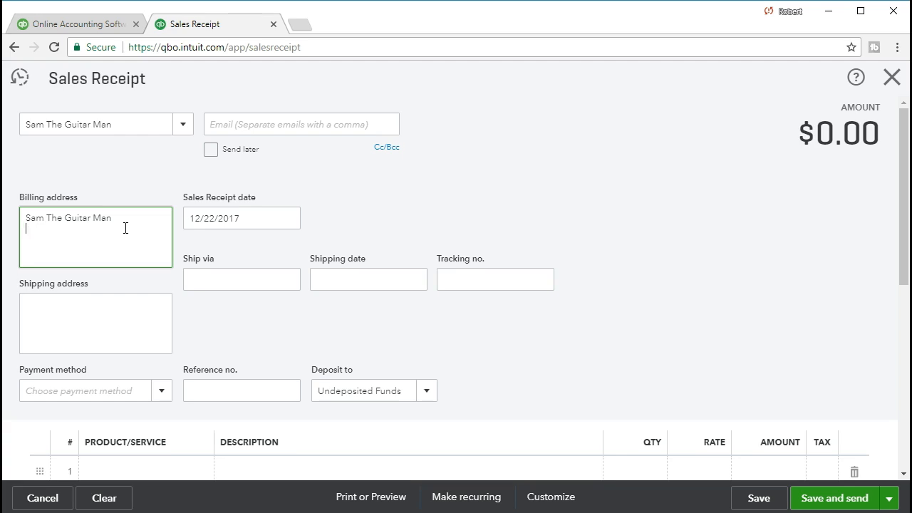
Paste the street line and city, state, ZIP line under Sam The Guitar Man's billing address
click(149, 232)
click(742, 292)
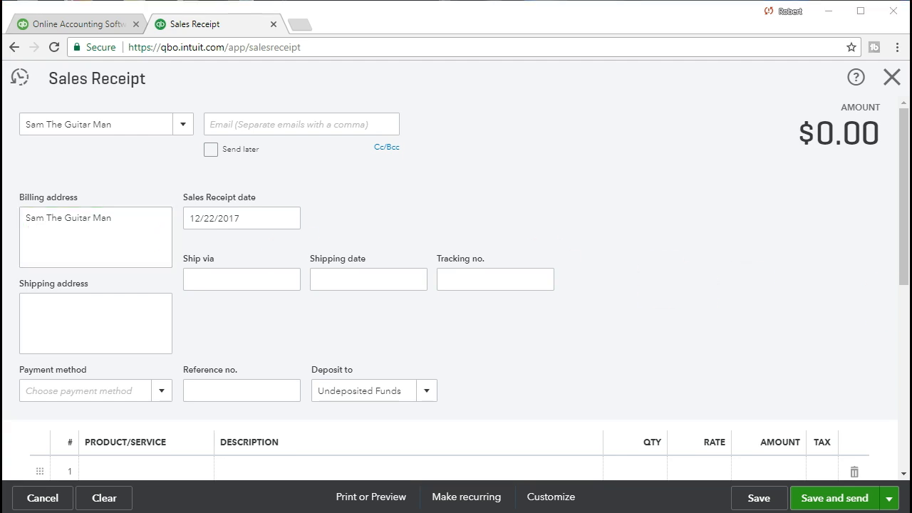
click(71, 238)
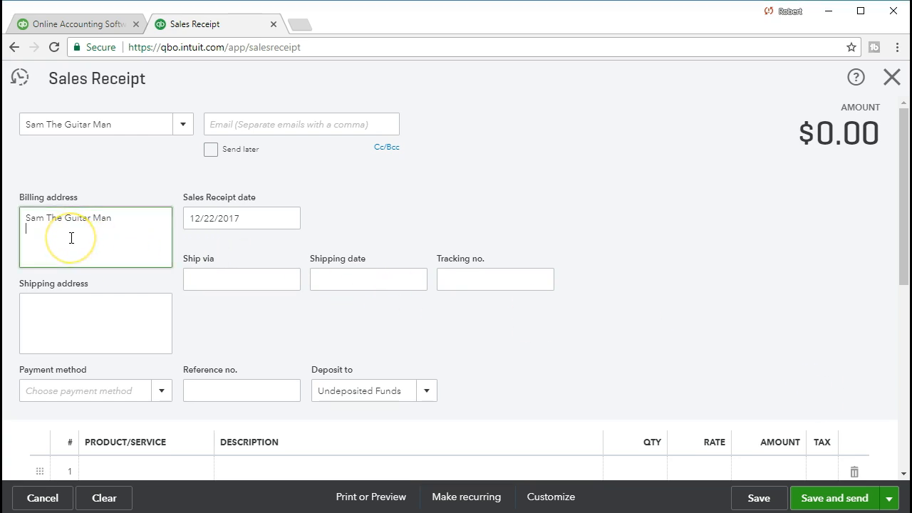
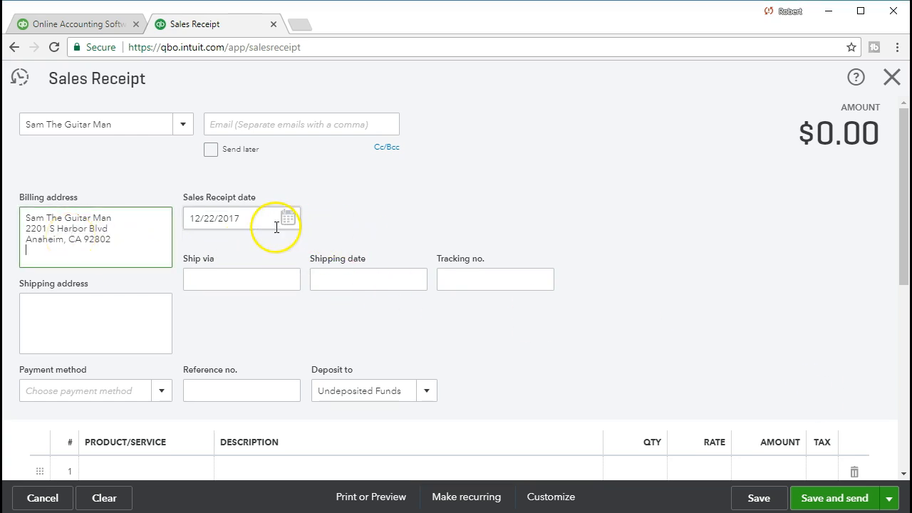
click(741, 459)
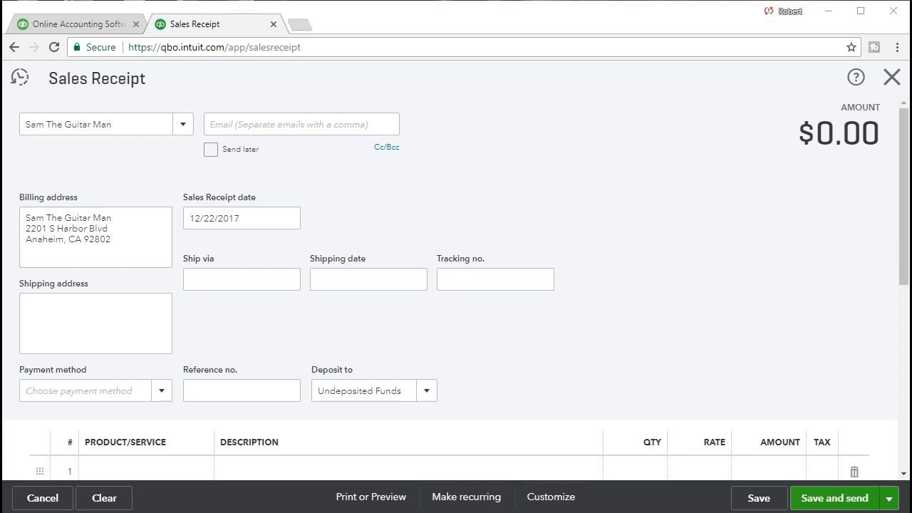
click(277, 217)
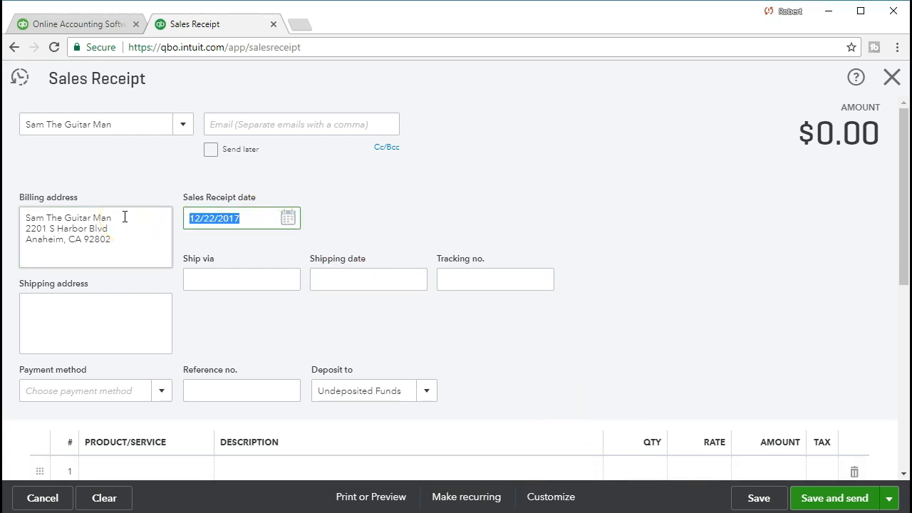
Date the receipt 01/16/2021, set payment method to Cash, and keep the deposit account as Undeposited Funds
text(011621)
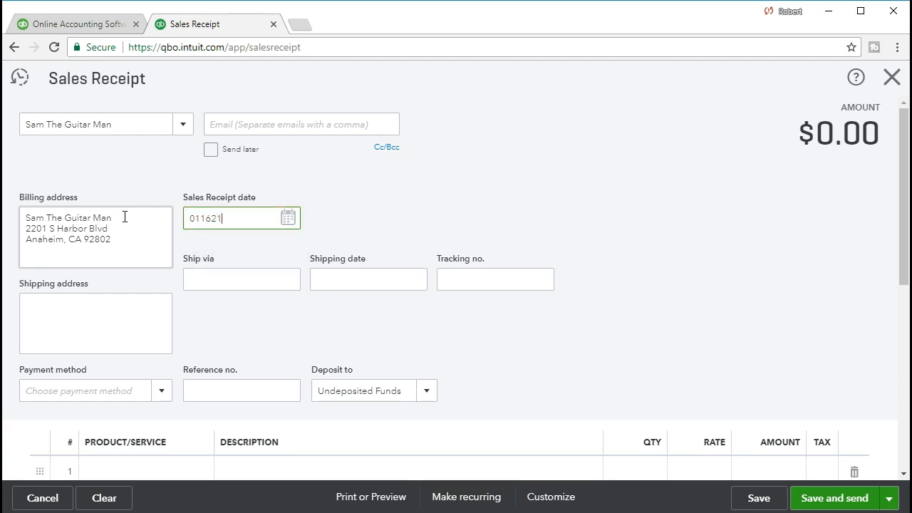
key(Tab)
key(Tab)
key(Tab)
key(Tab)
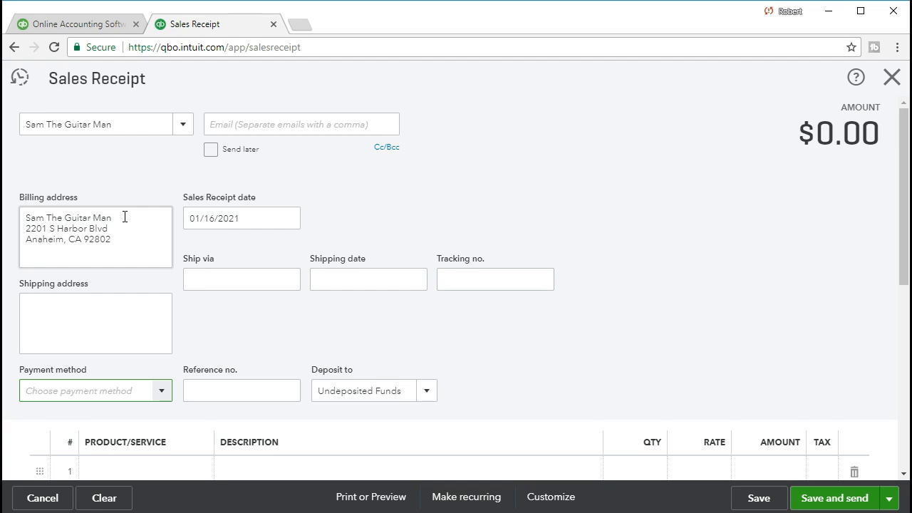
scroll(125, 218, down, 1)
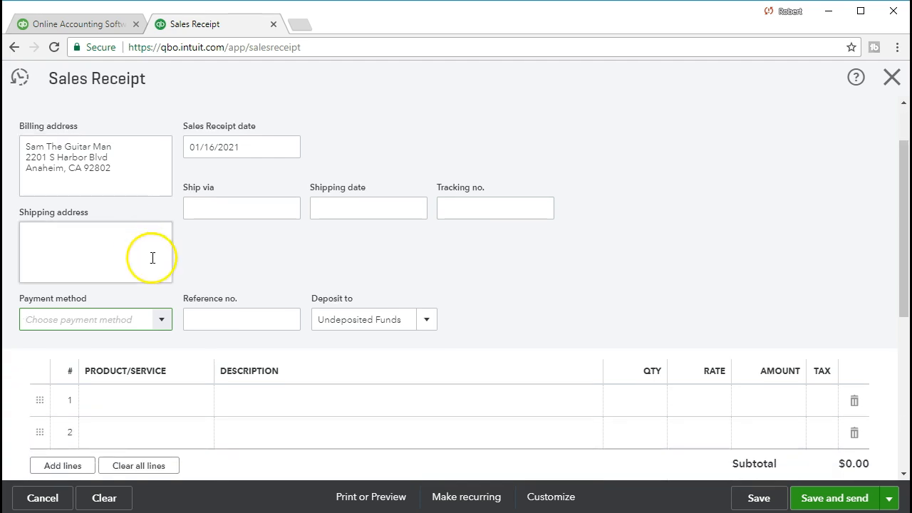
click(162, 320)
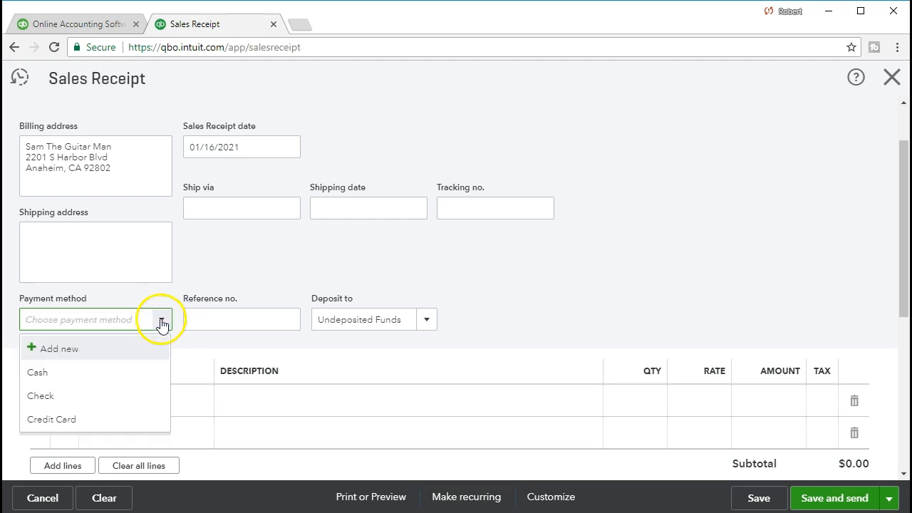
click(119, 371)
key(Tab)
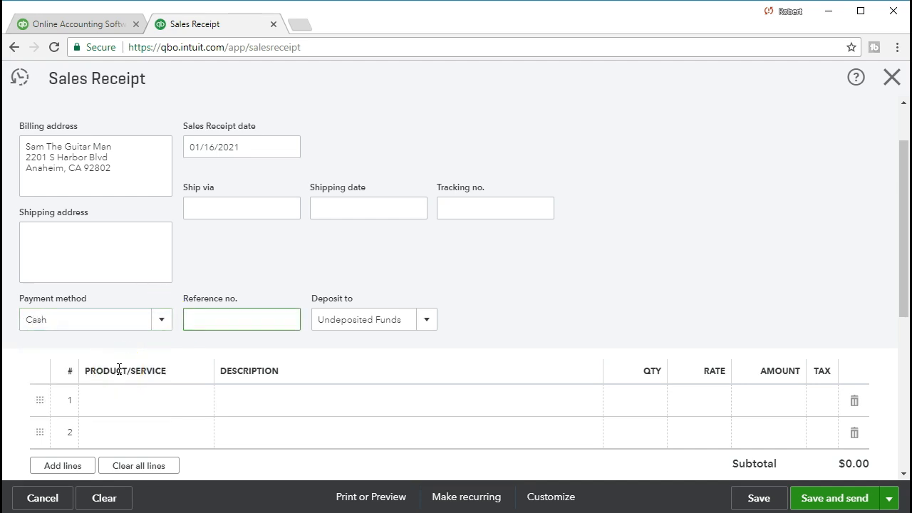
key(Tab)
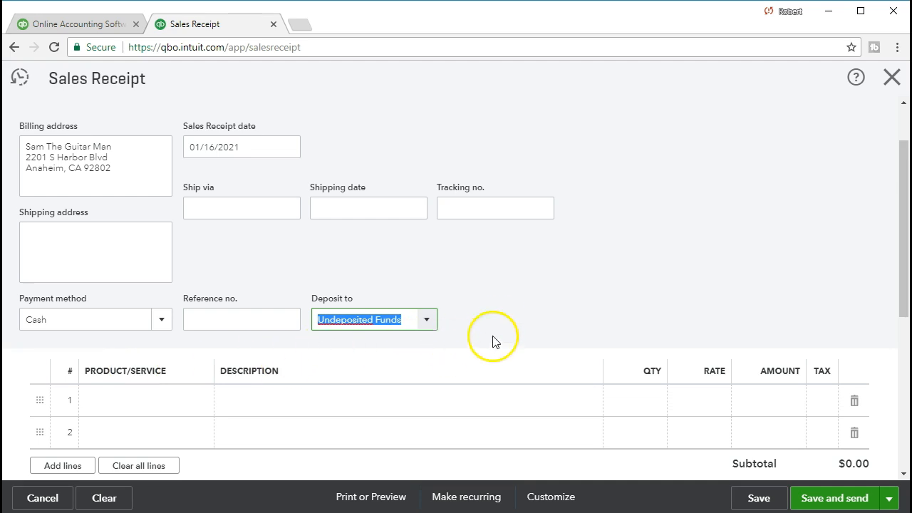
scroll(504, 311, down, 1)
click(427, 251)
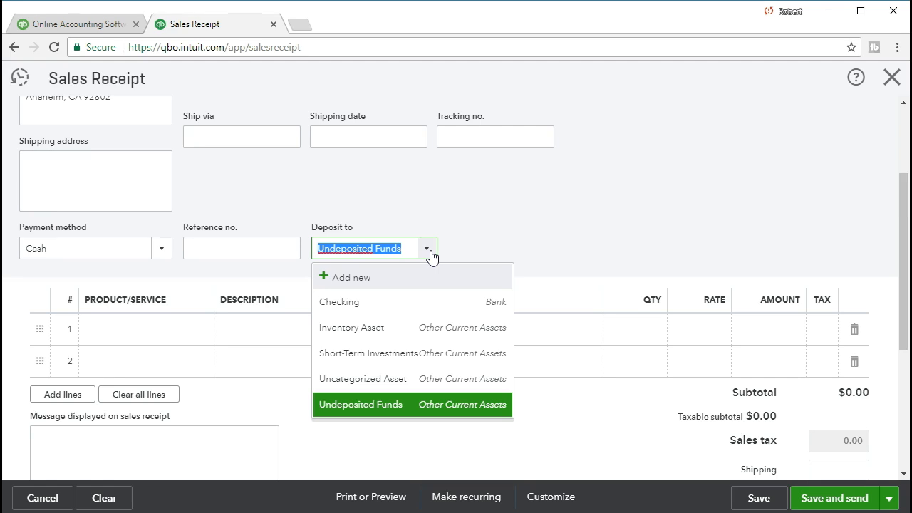
click(523, 217)
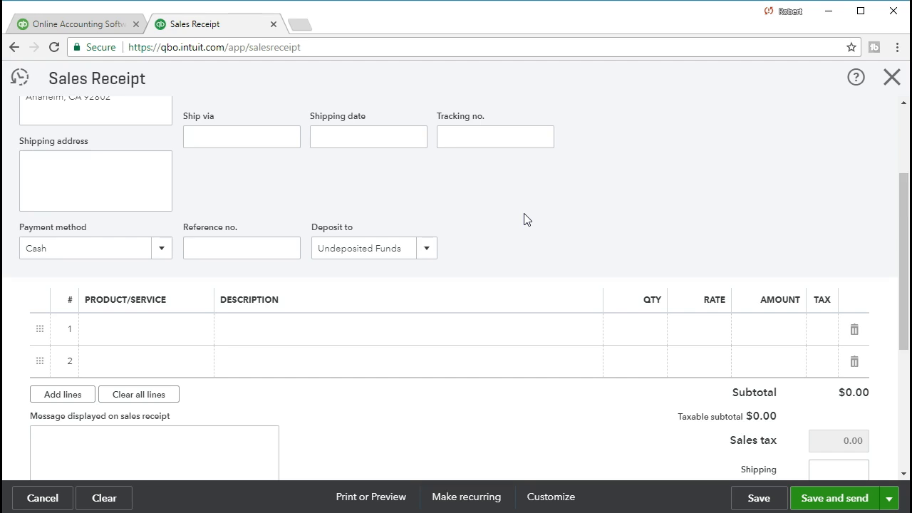
click(157, 329)
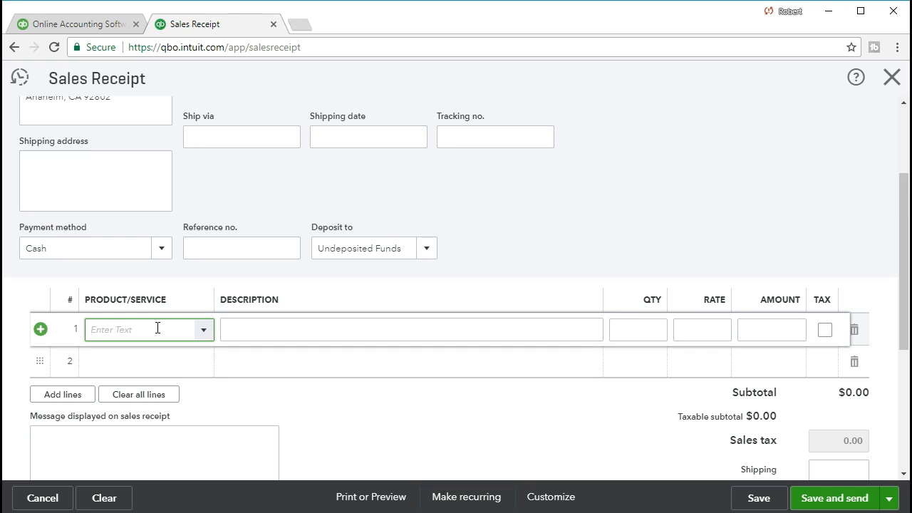
Put Diagnostic on line 1 at quantity 1 and rate 68, for a $68.00 subtotal
click(202, 329)
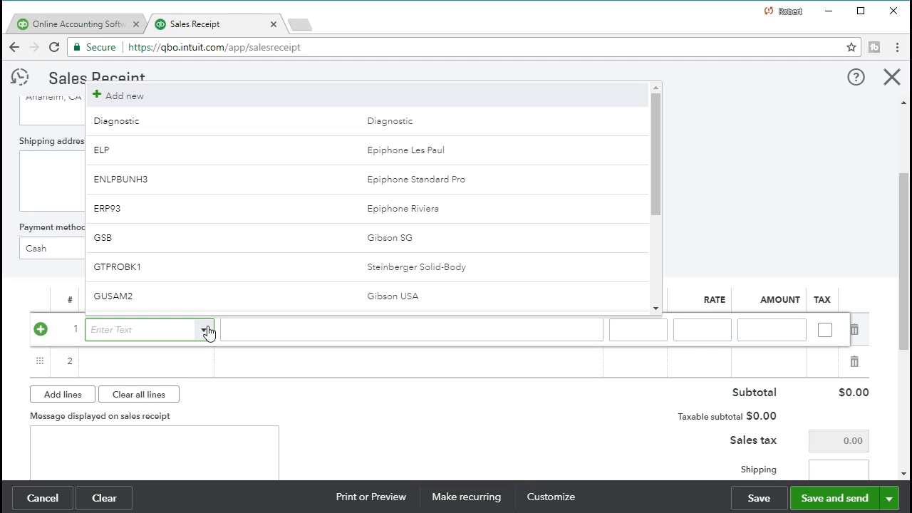
click(179, 119)
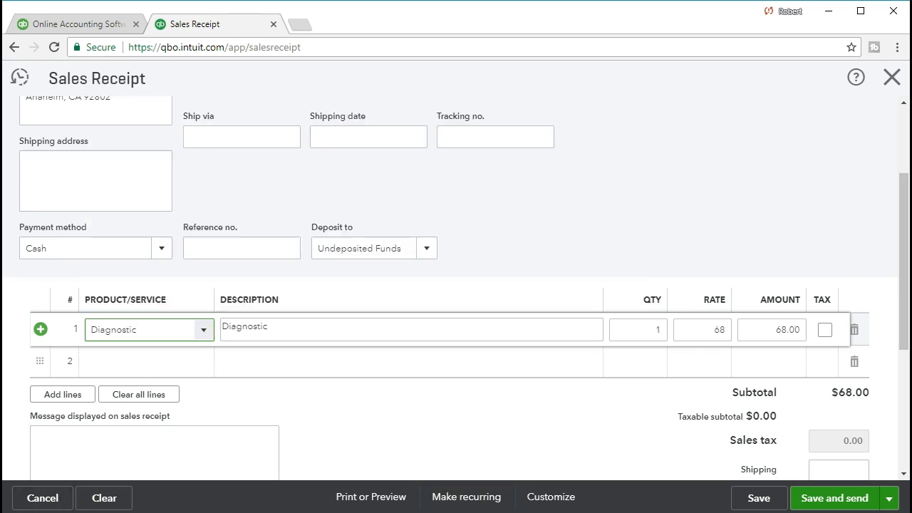
click(151, 332)
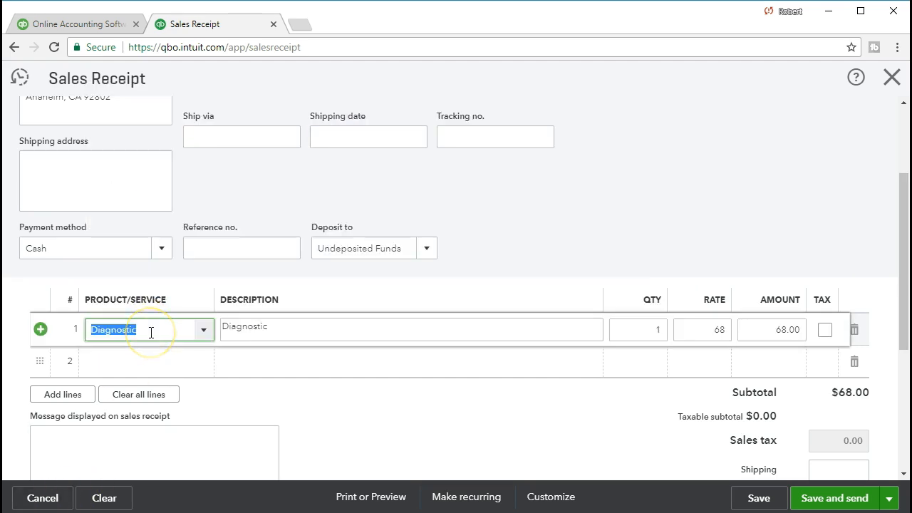
key(Tab)
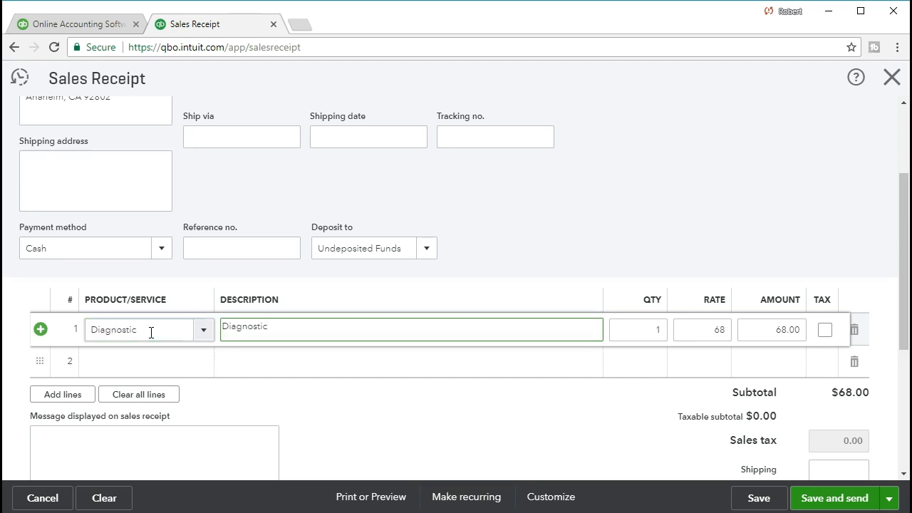
key(Tab)
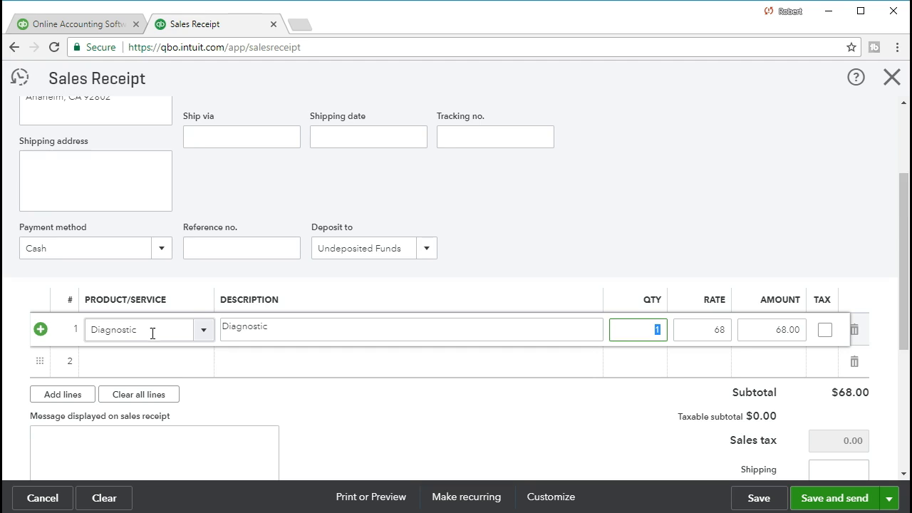
key(Tab)
key(Tab)
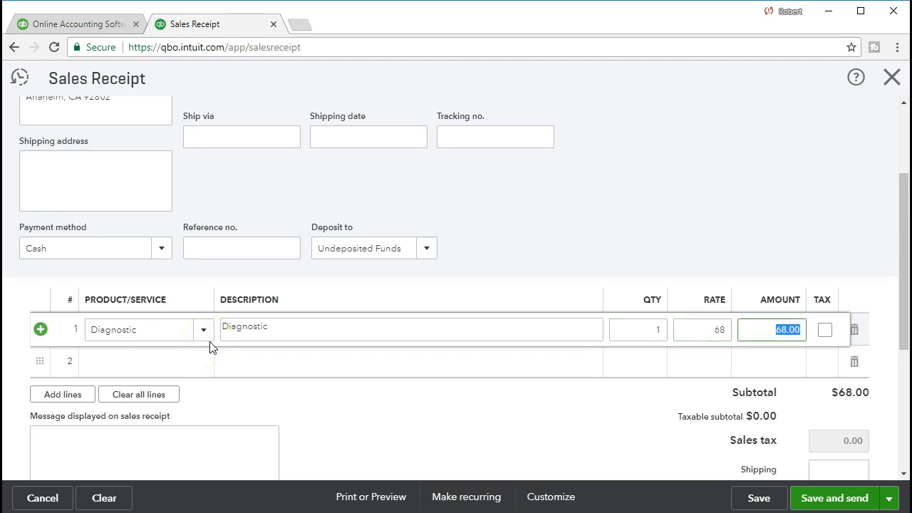
click(790, 357)
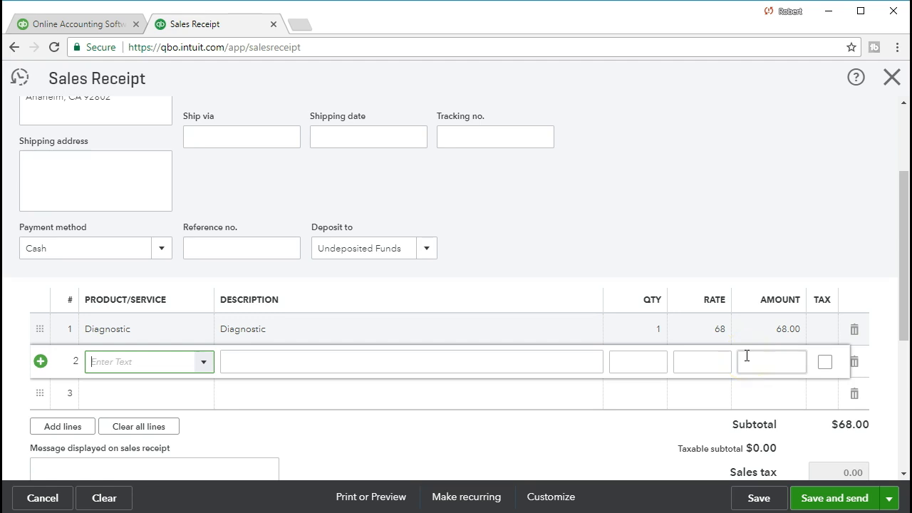
Choose Hour Service as the product on receipt line 2
text(Guitar)
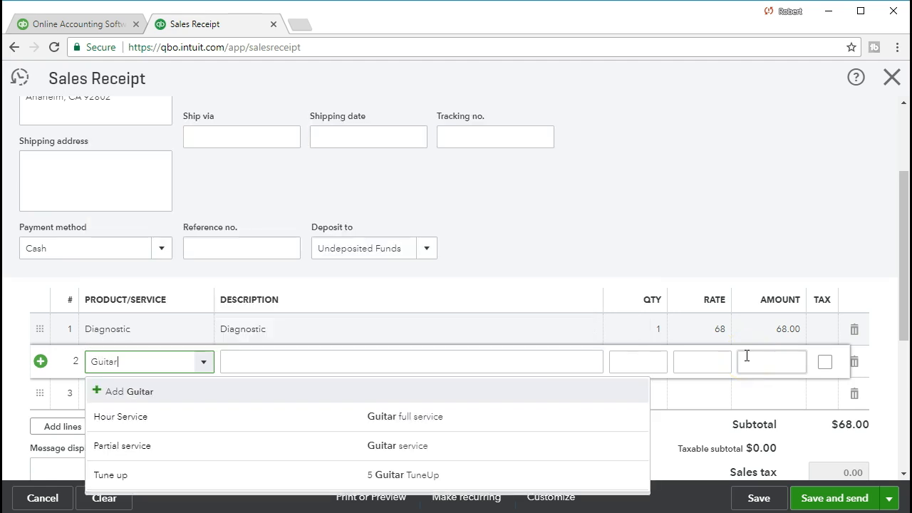
key(BackSpace)
key(BackSpace)
key(BackSpace)
key(BackSpace)
key(BackSpace)
key(BackSpace)
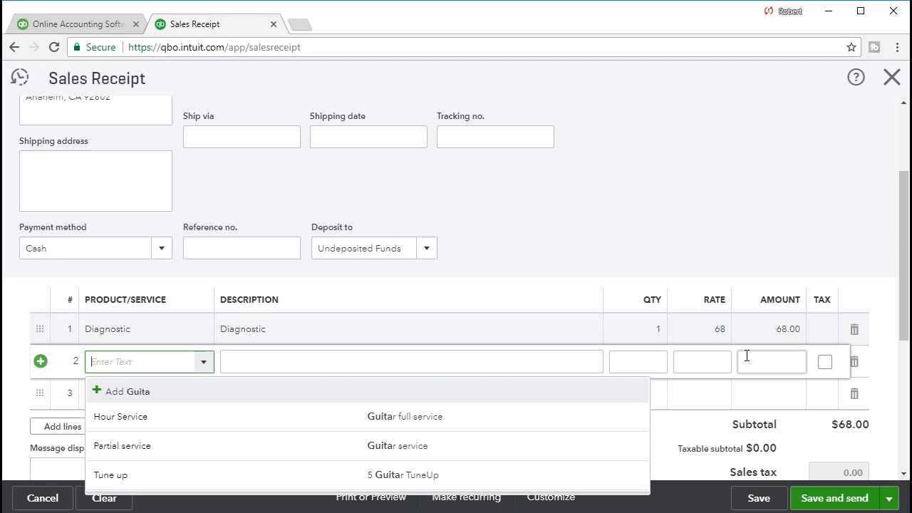
click(203, 363)
click(203, 365)
click(182, 364)
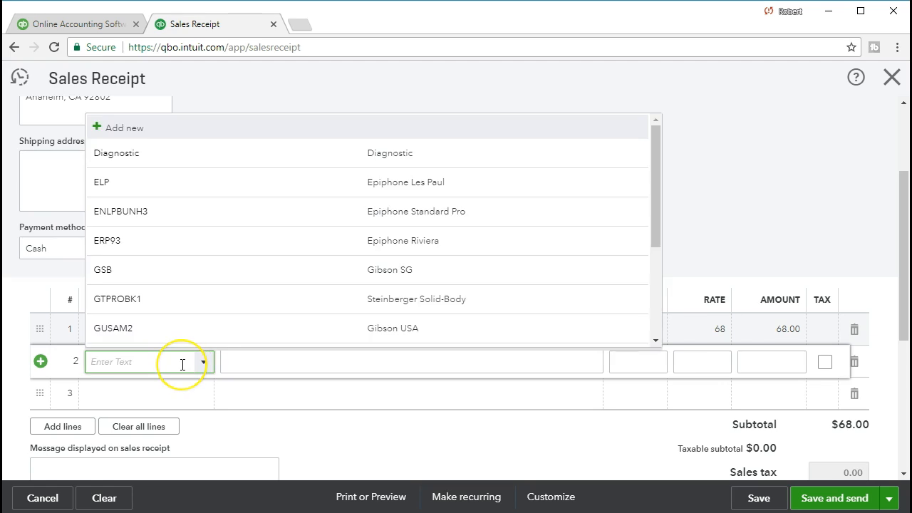
text(G)
key(BackSpace)
text(Hour)
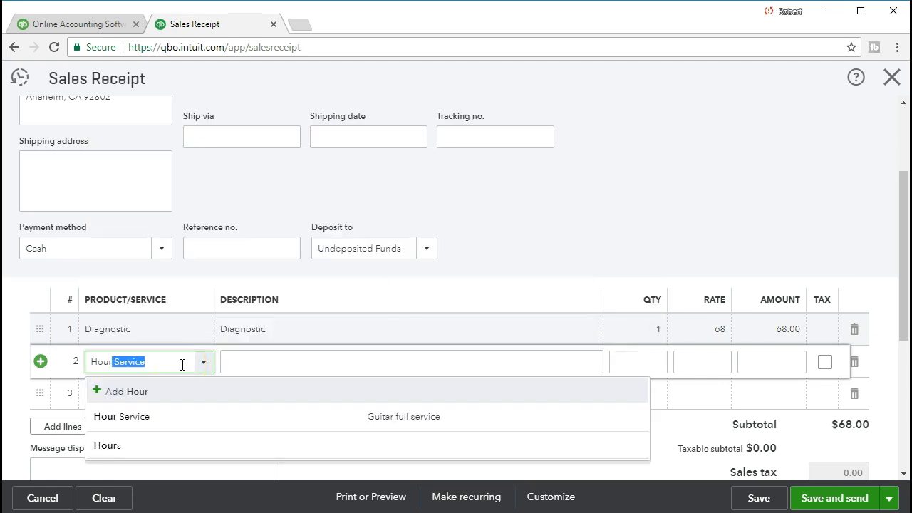
text( Serv)
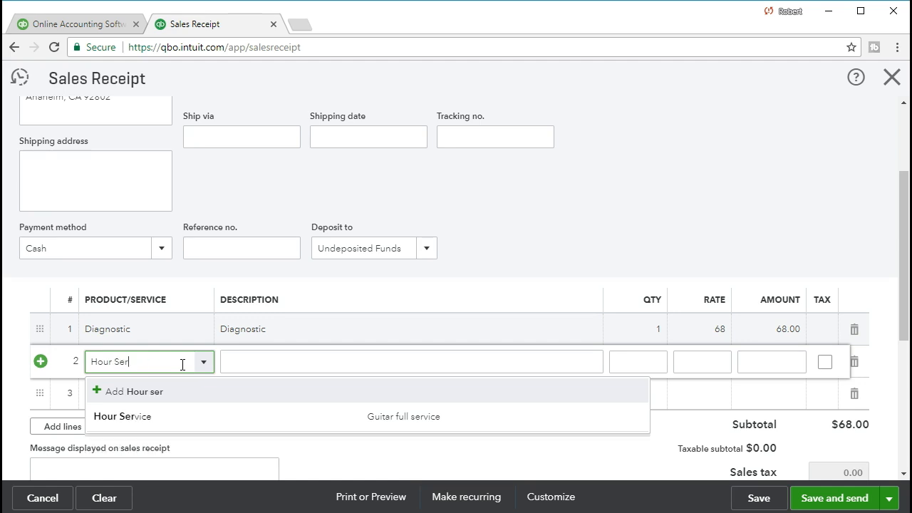
click(154, 419)
Complete line 2 as 'Guitar full service', quantity 1 at rate 140, making the subtotal $208.00
click(246, 376)
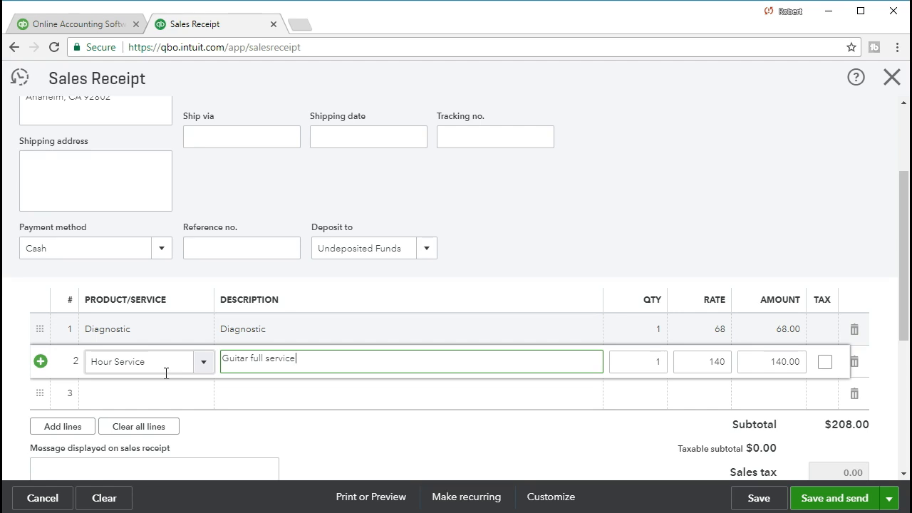
key(Tab)
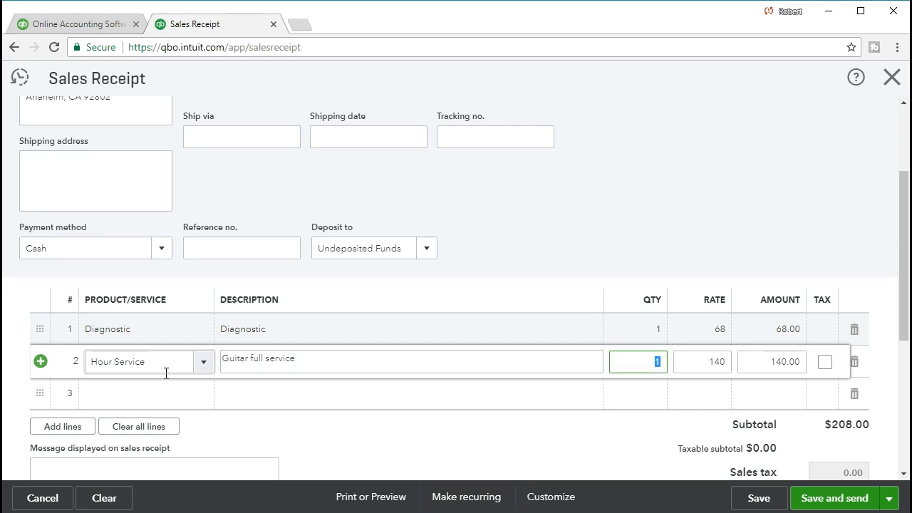
key(Tab)
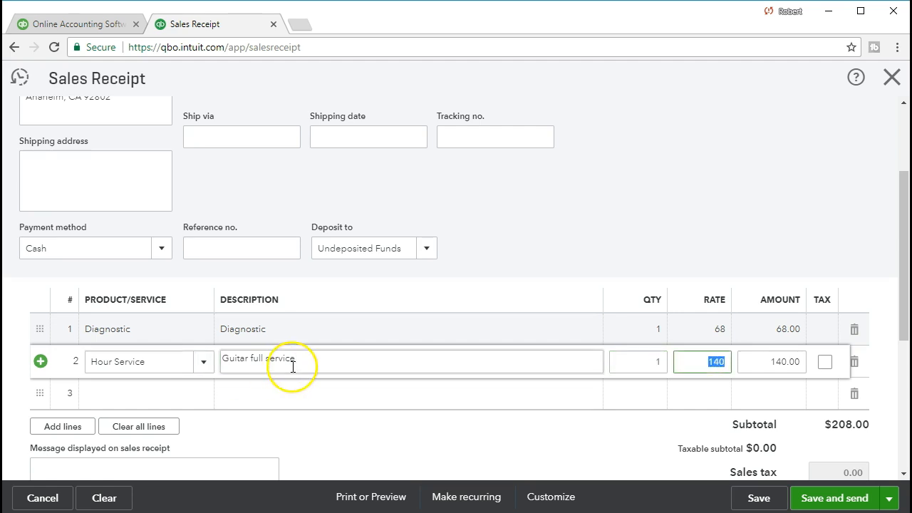
key(Tab)
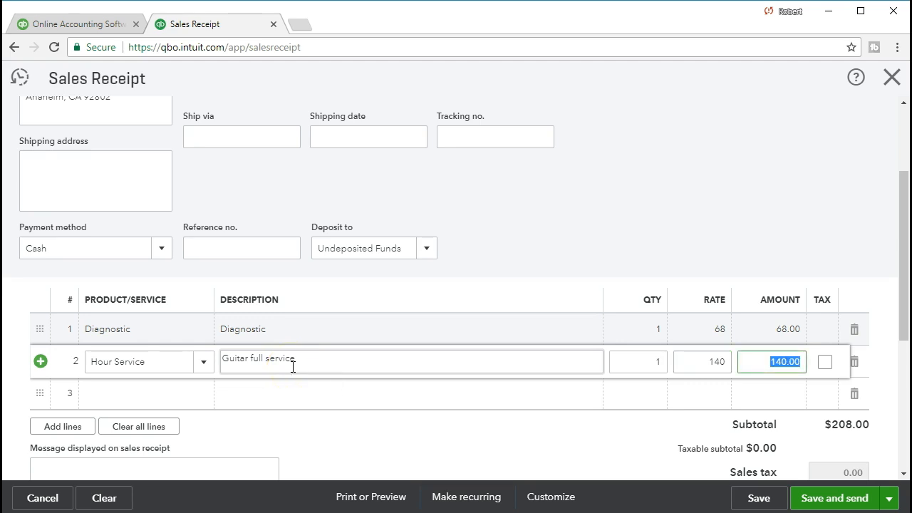
key(Tab)
key(Tab)
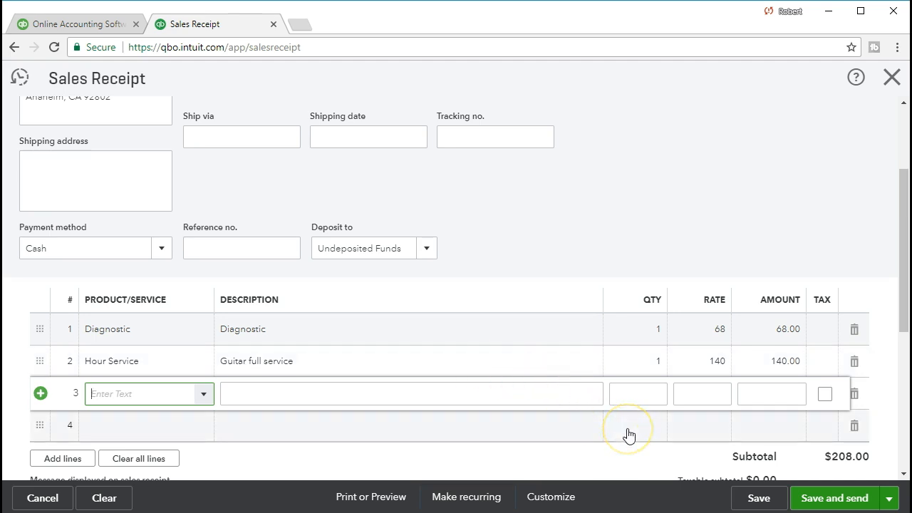
Finish the line entries so the receipt total updates to $208.00
scroll(628, 434, down, 1)
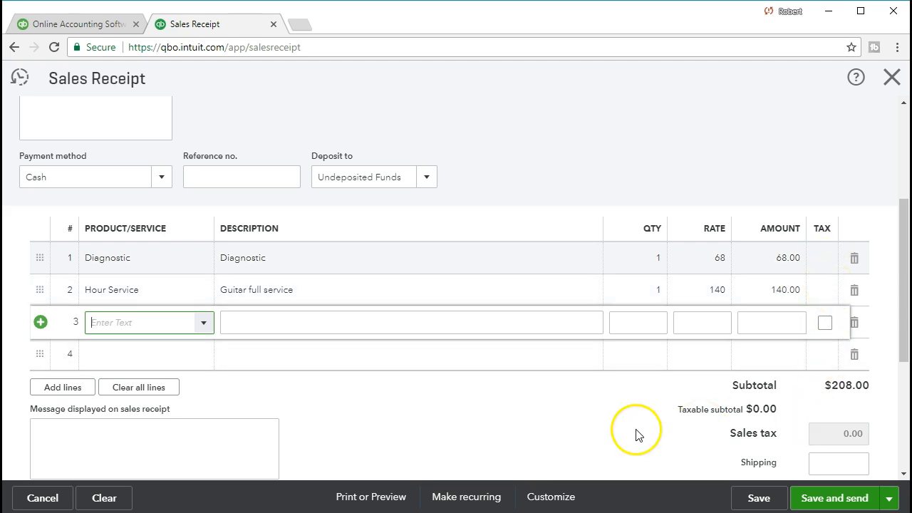
scroll(636, 434, down, 1)
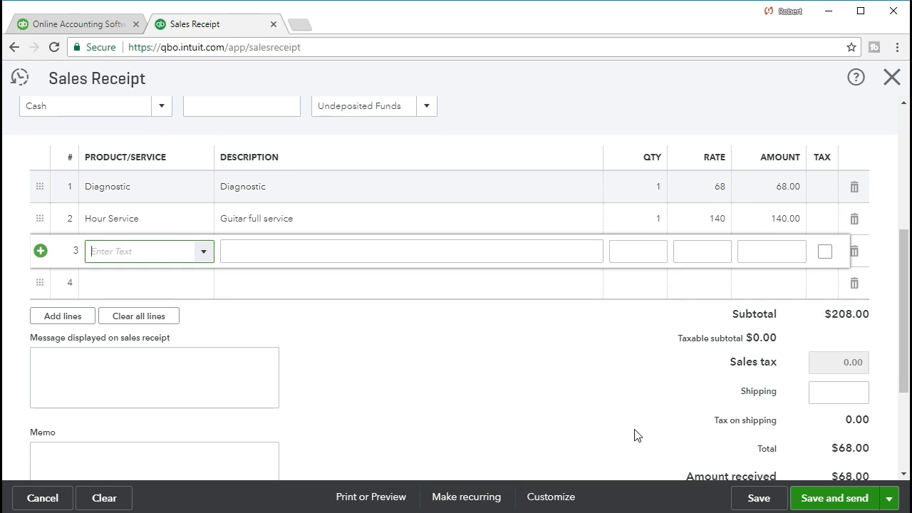
scroll(636, 434, down, 1)
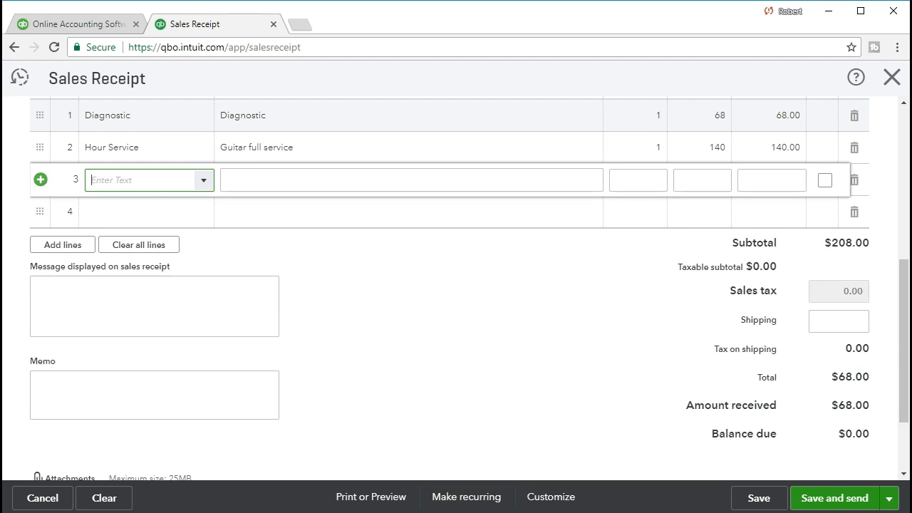
click(243, 354)
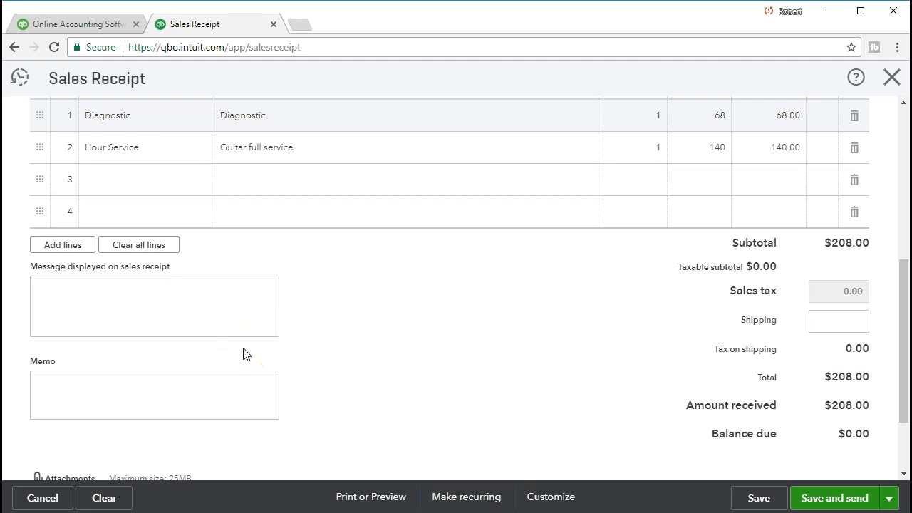
click(167, 325)
scroll(167, 327, up, 5)
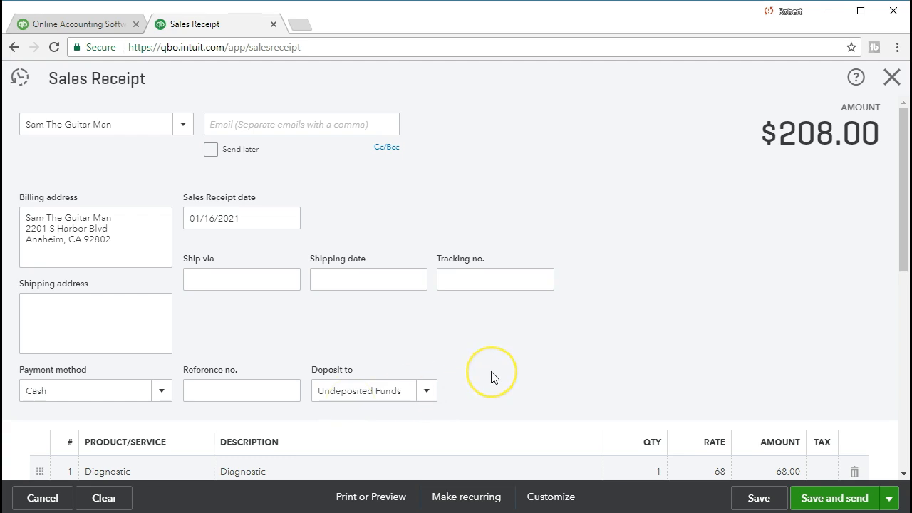
Save the receipt as #1007 through Print or Preview and download the previewed PDF
scroll(491, 376, down, 2)
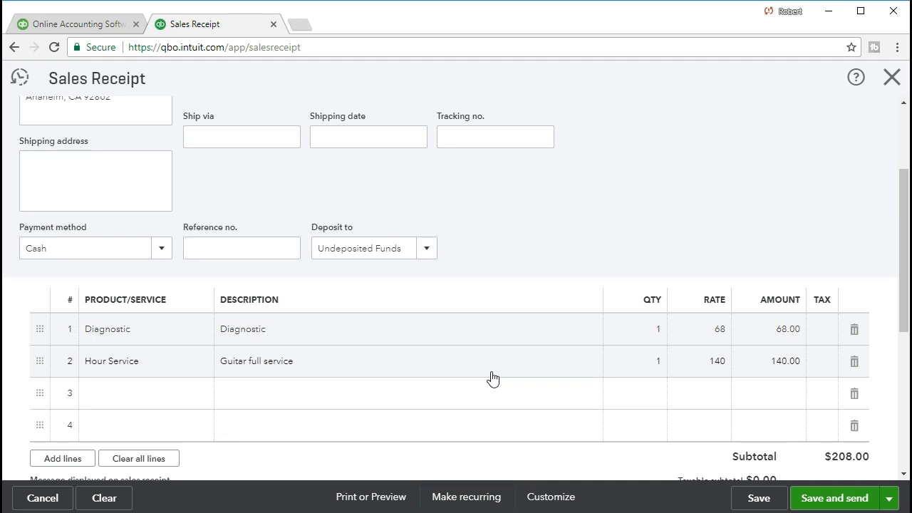
scroll(490, 377, down, 1)
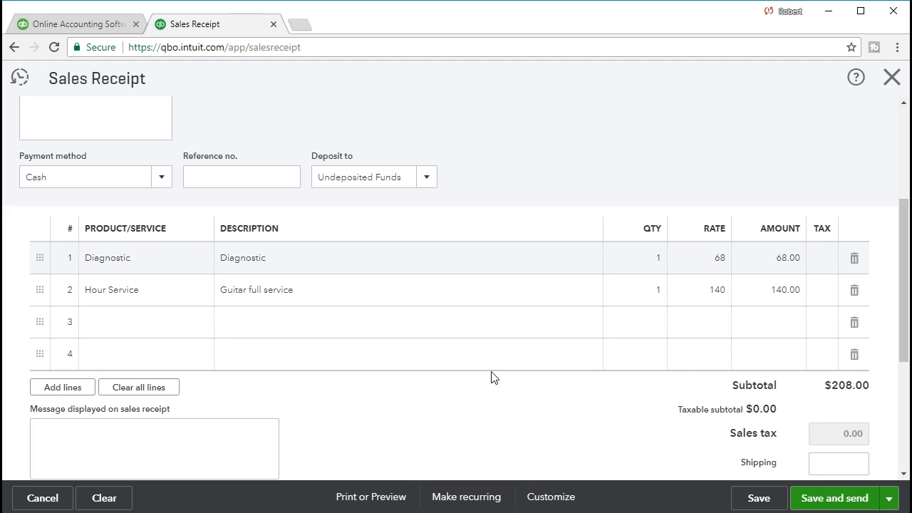
click(371, 498)
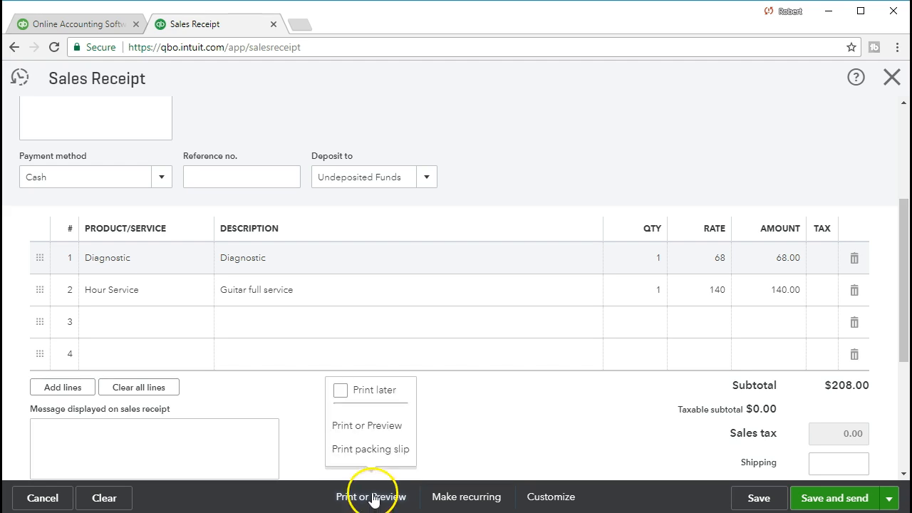
click(369, 430)
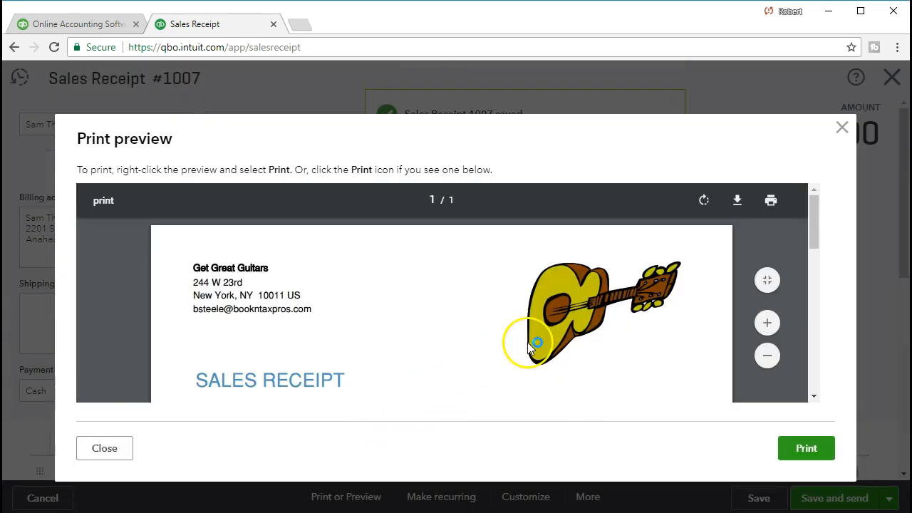
click(737, 202)
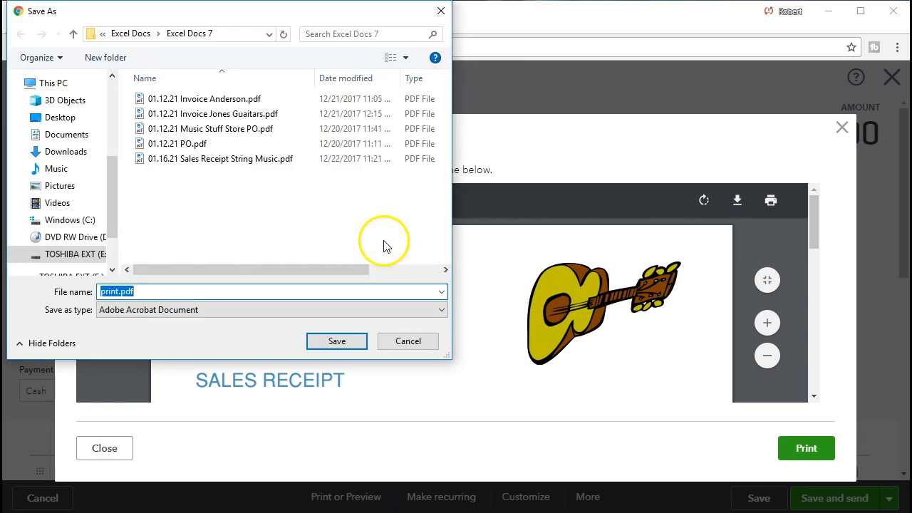
Save the PDF as '01.16.21 Sales Receipt Sam The Guitar Man' in Excel Docs 7 and close the preview
click(152, 291)
key(Left)
key(Left)
key(BackSpace)
key(BackSpace)
key(BackSpace)
key(BackSpace)
key(BackSpace)
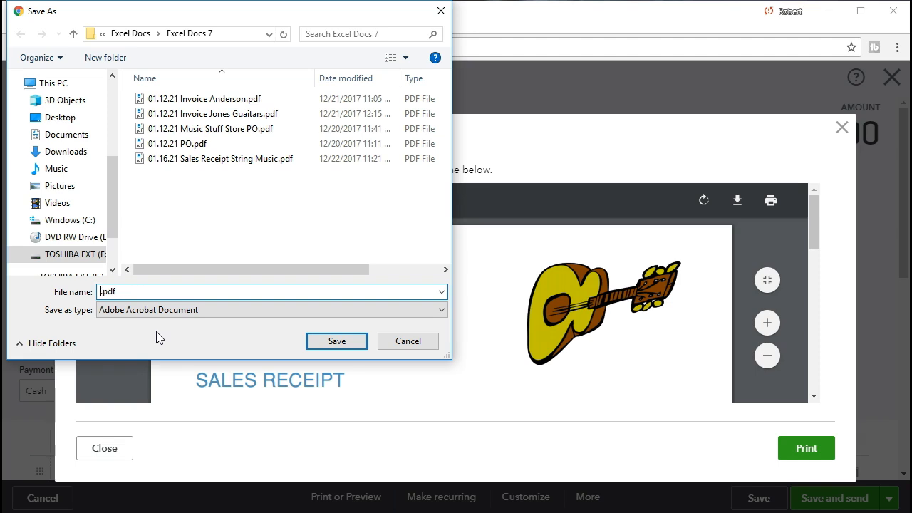
text(01.16.21 Sales Receipt Sam The Guitar Man)
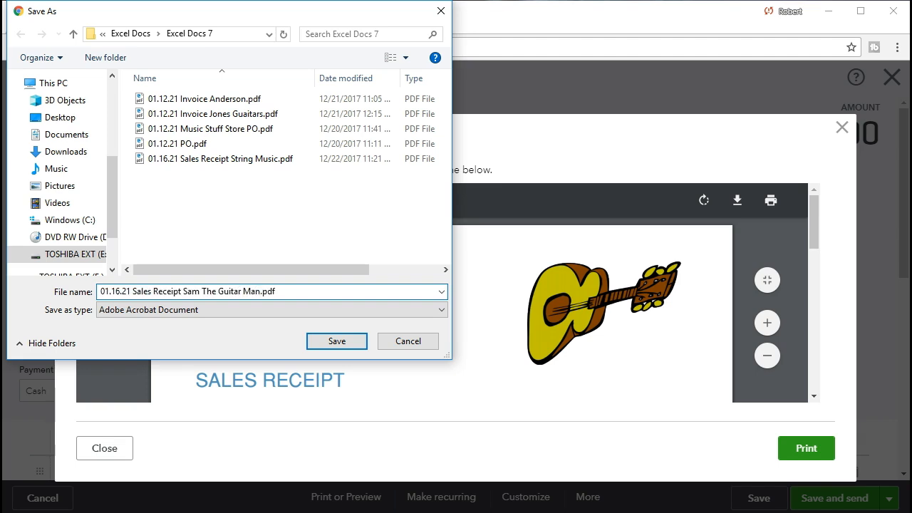
click(344, 340)
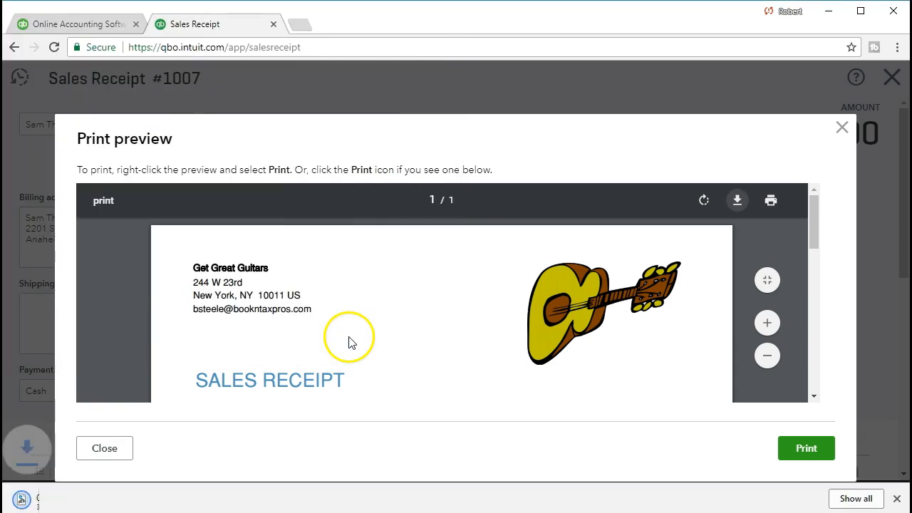
click(898, 500)
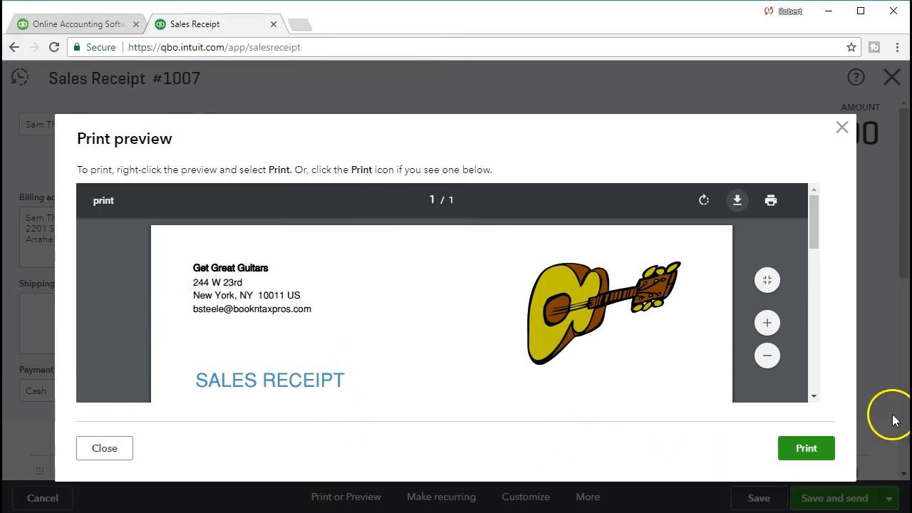
click(841, 129)
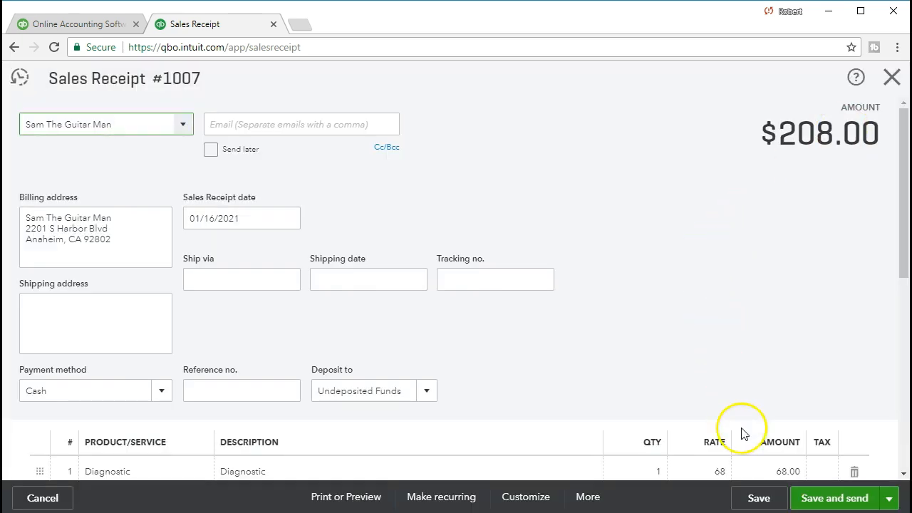
Close the receipt and open the Balance Sheet report by searching 'bal' in Reports
click(892, 78)
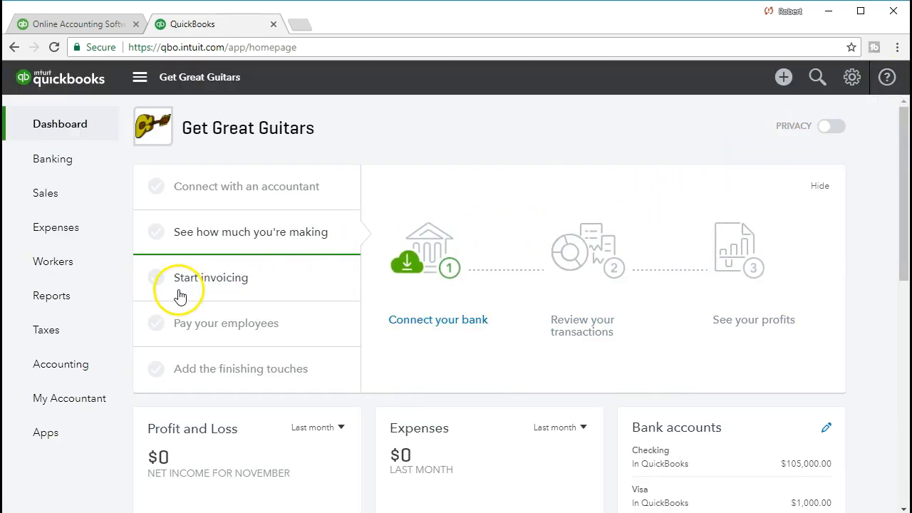
click(98, 297)
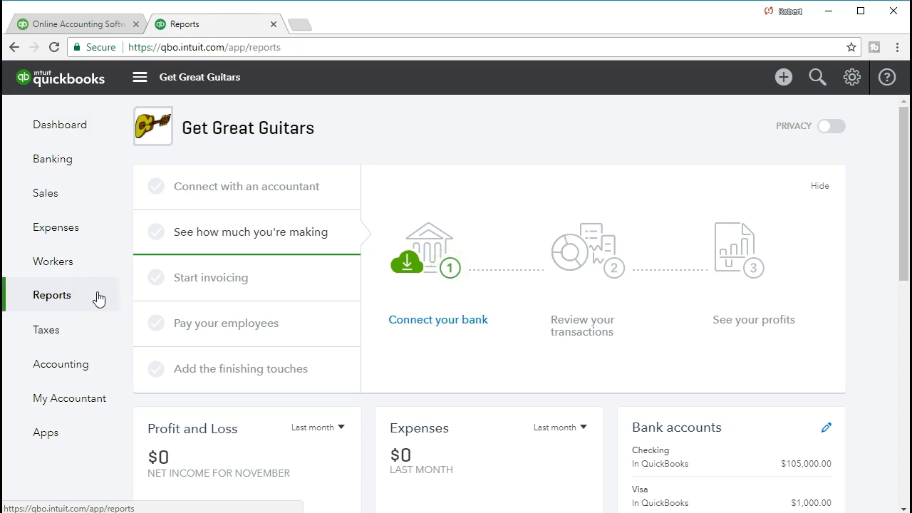
click(163, 284)
text(bal)
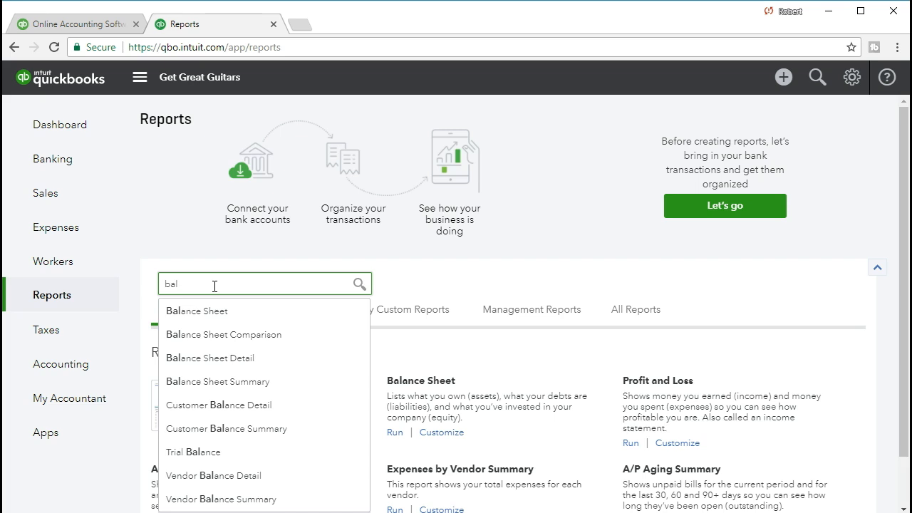
click(213, 311)
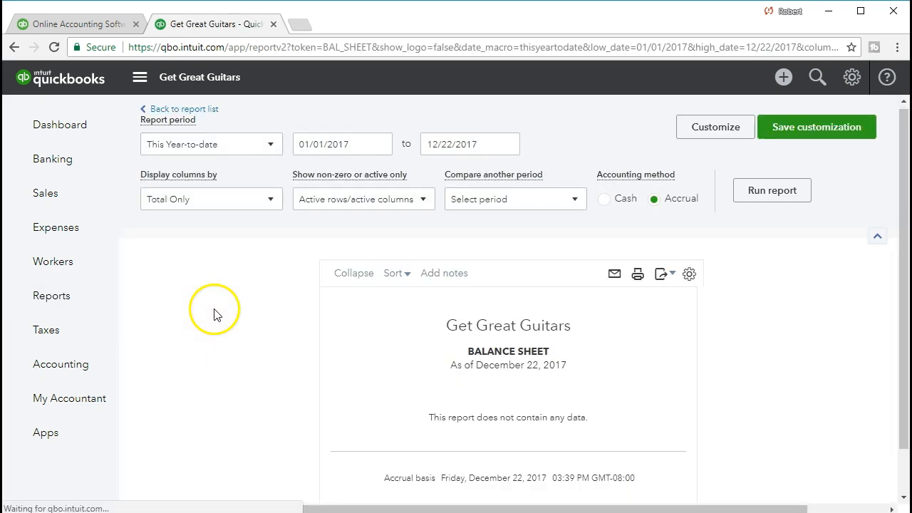
Run the Balance Sheet for the period 01/01/2021 to 01/31/2021
triple_click(356, 143)
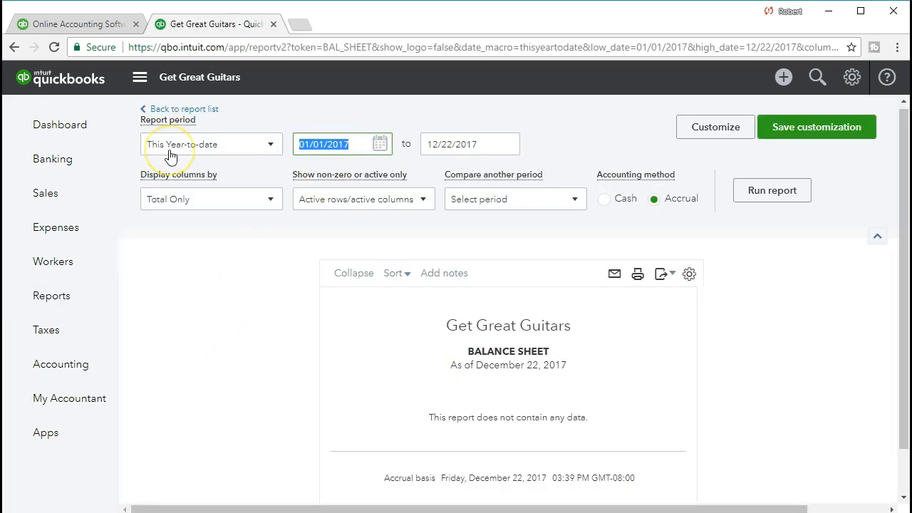
text(01)
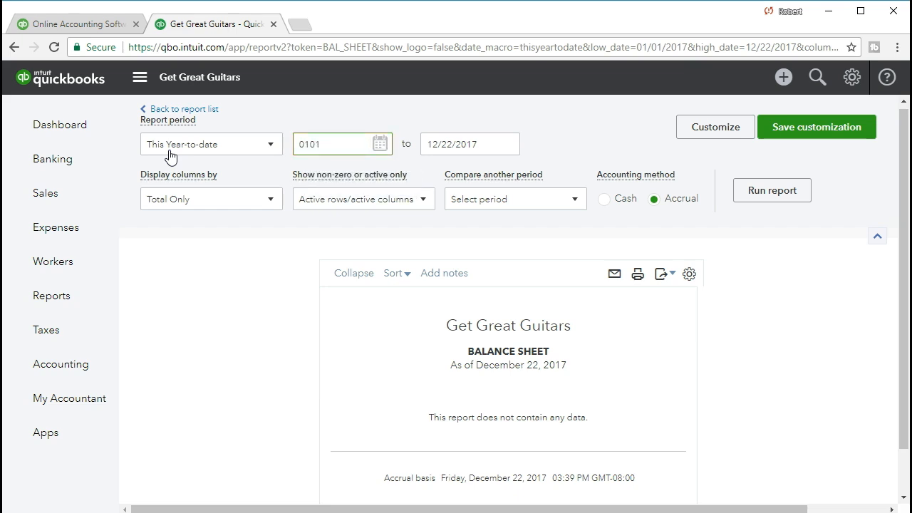
text(/01/2021)
key(Tab)
text(01/31/2)
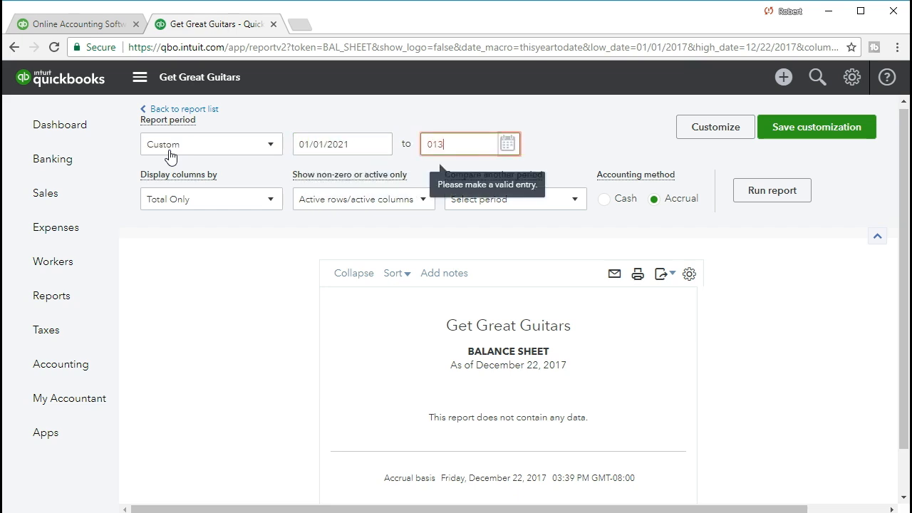
text(021)
key(Tab)
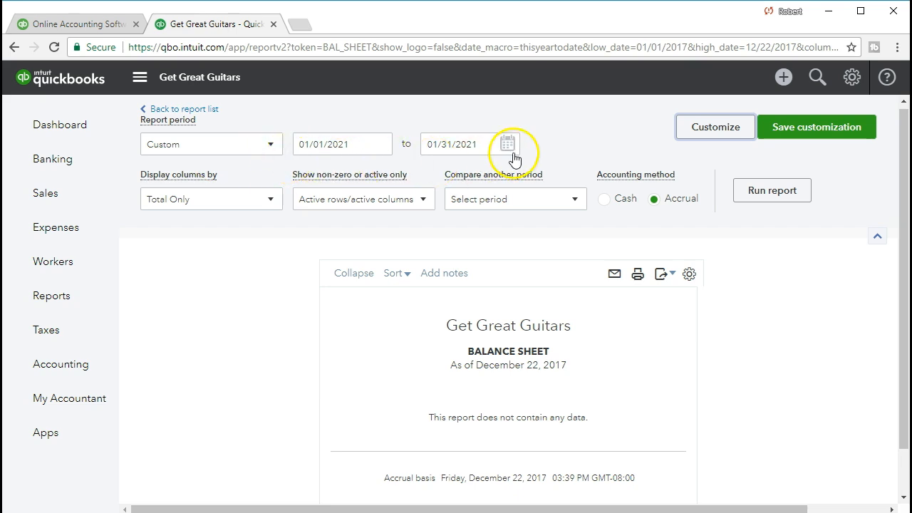
click(759, 201)
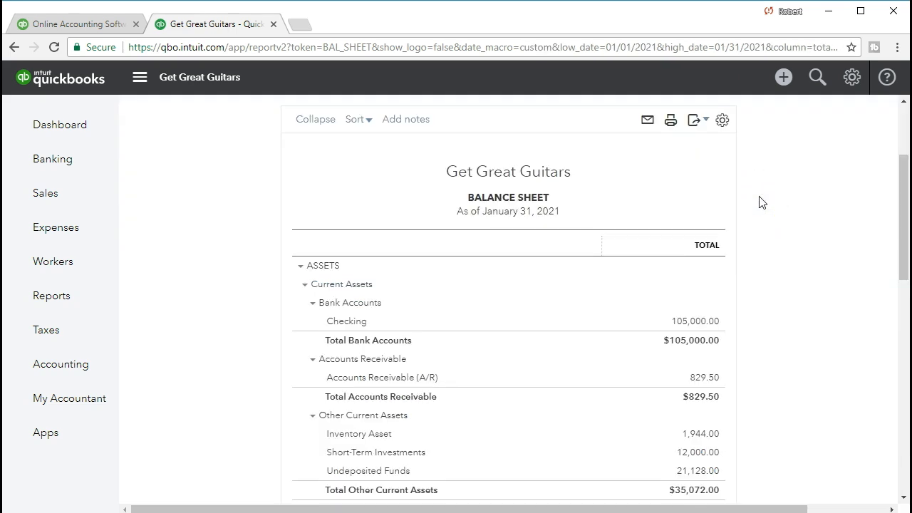
Drill into the 21,128.00 Undeposited Funds balance and open the 208.00 receipt 1007
scroll(761, 203, down, 1)
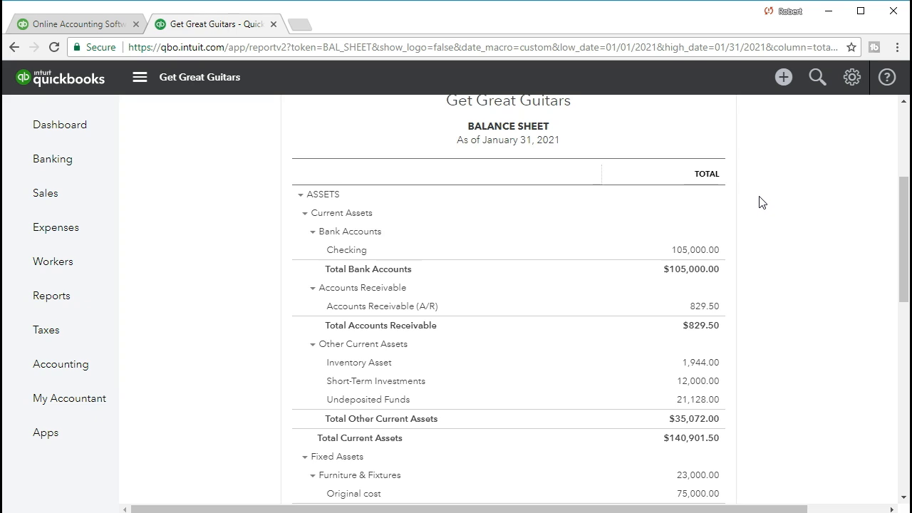
scroll(761, 202, down, 1)
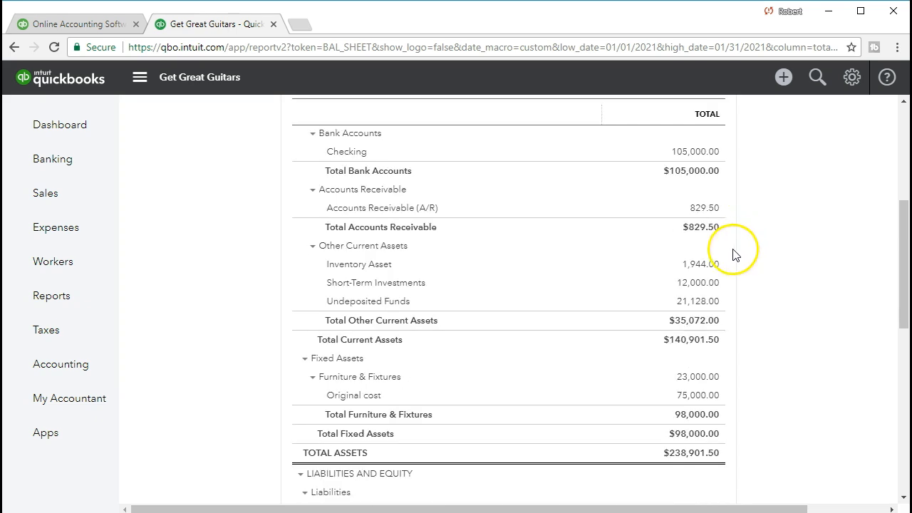
click(698, 303)
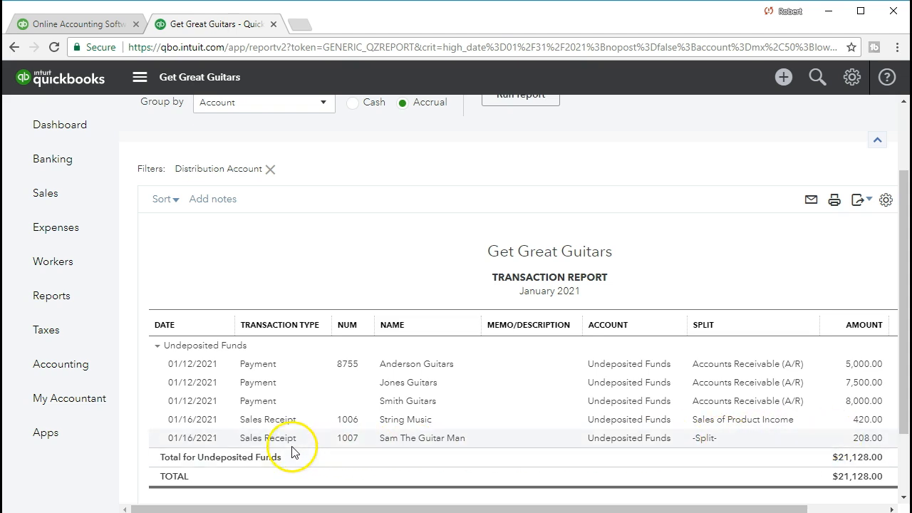
click(861, 441)
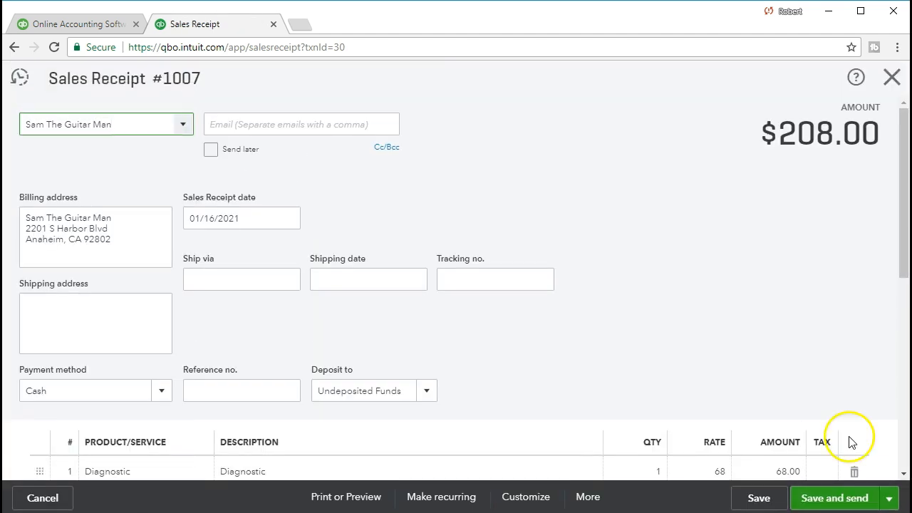
Close receipt #1007 and go back to the January 31, 2021 Balance Sheet summary
scroll(757, 313, down, 4)
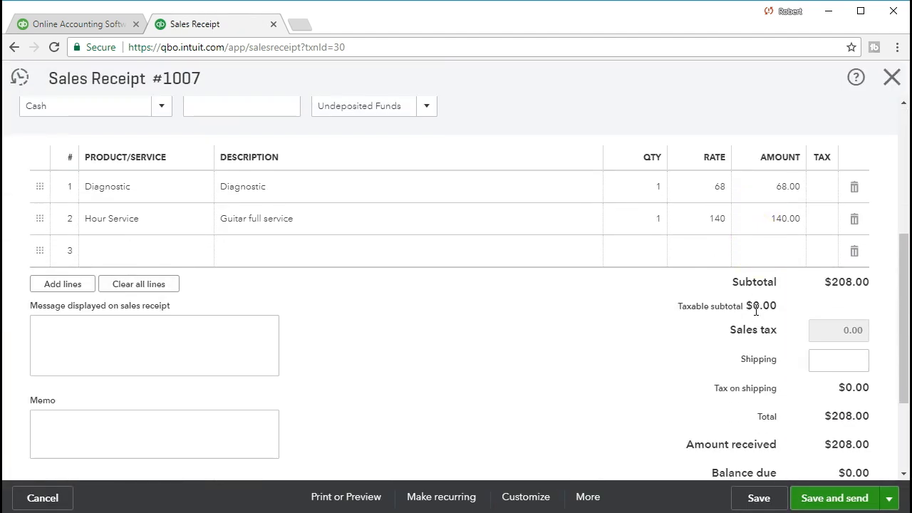
scroll(755, 310, up, 2)
scroll(757, 312, up, 2)
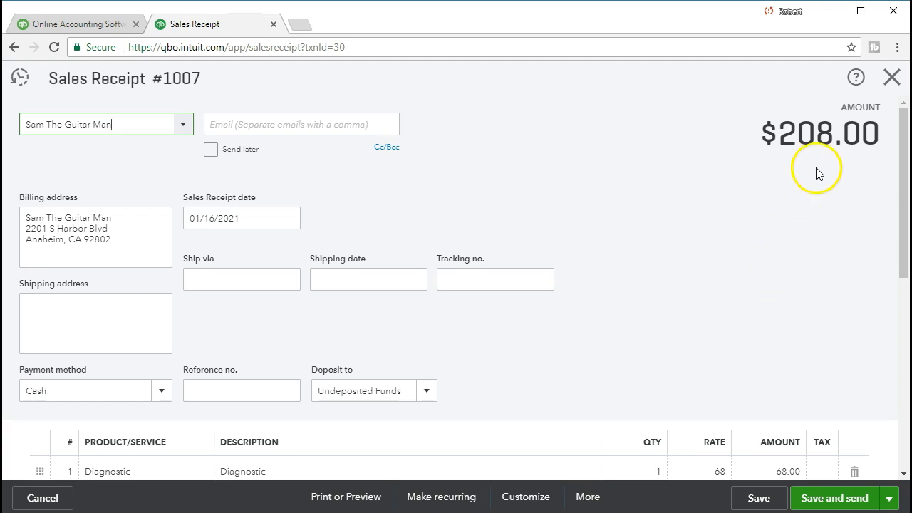
click(892, 77)
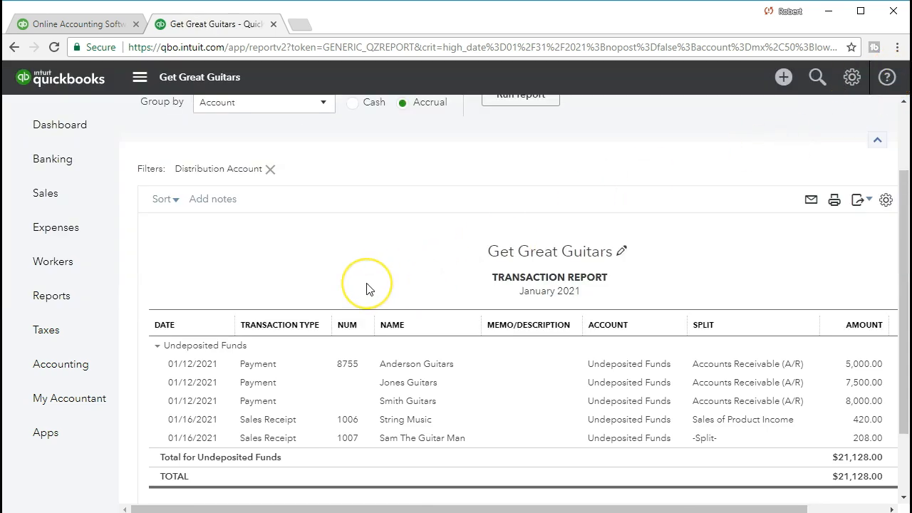
scroll(367, 285, up, 2)
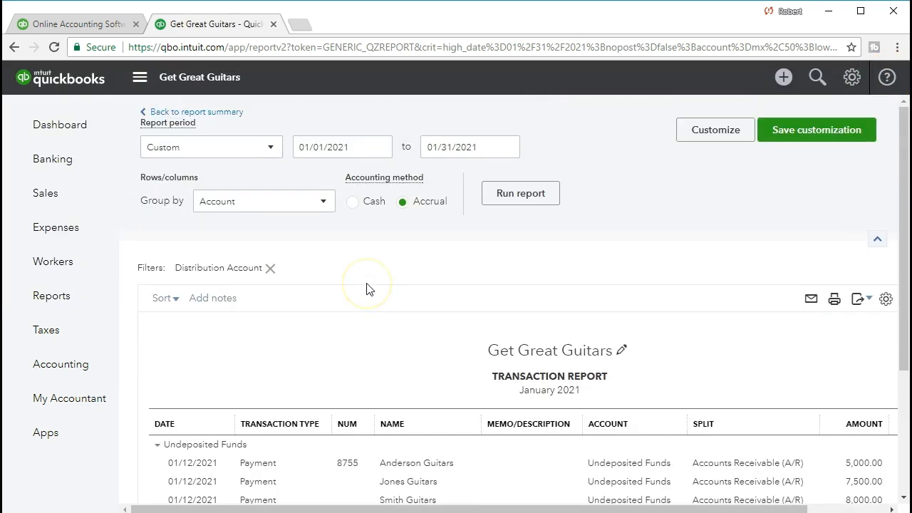
click(223, 119)
scroll(223, 120, down, 5)
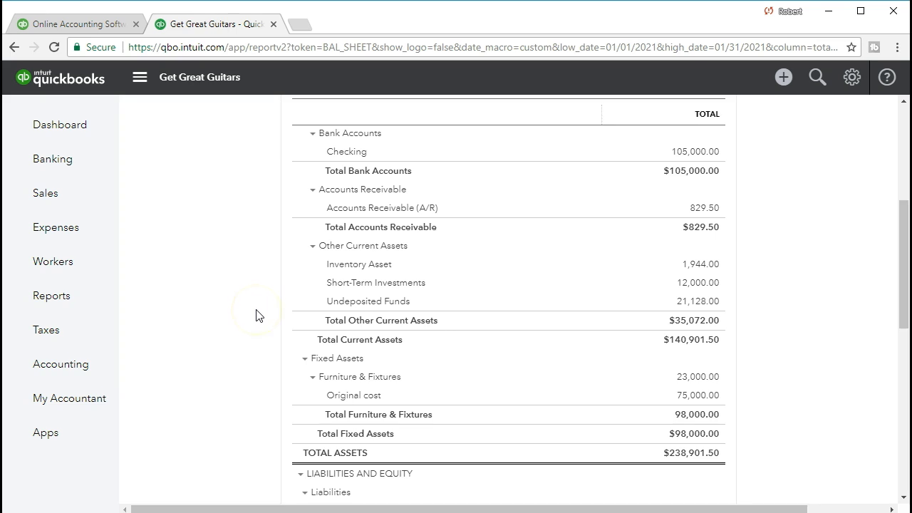
scroll(258, 315, up, 5)
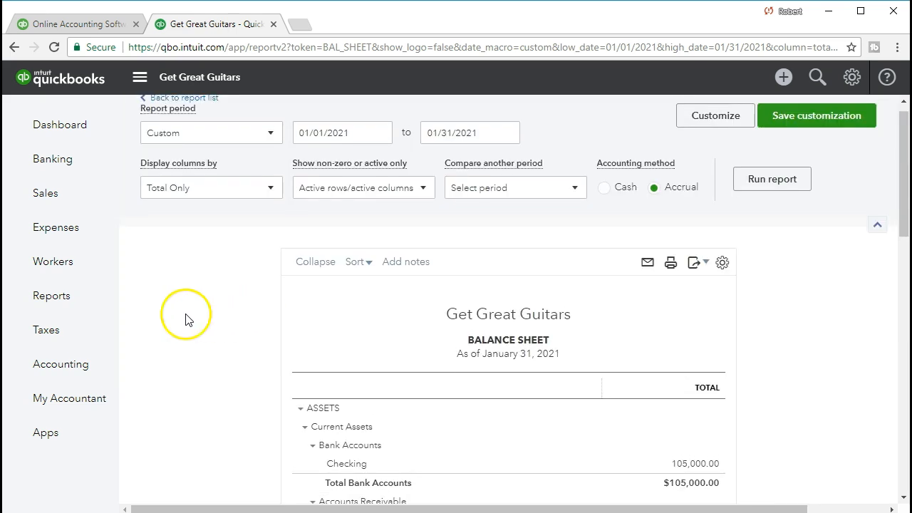
click(92, 304)
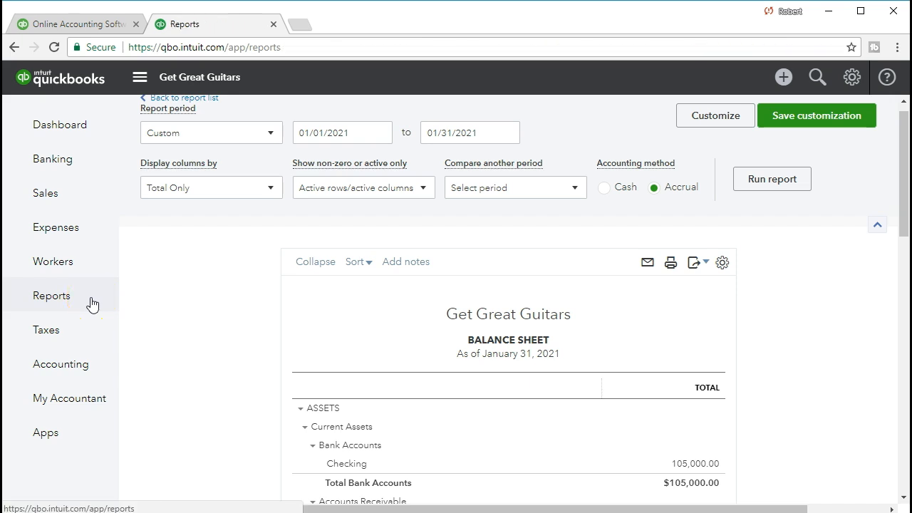
Find the Profit and Loss report with 'pro' and run it for 01/01/2021 to 01/31/2021
click(205, 284)
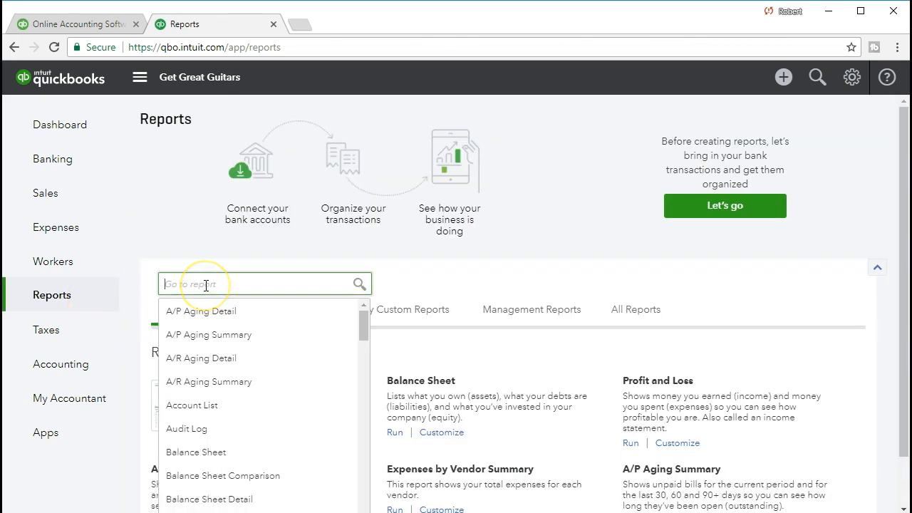
text(pro)
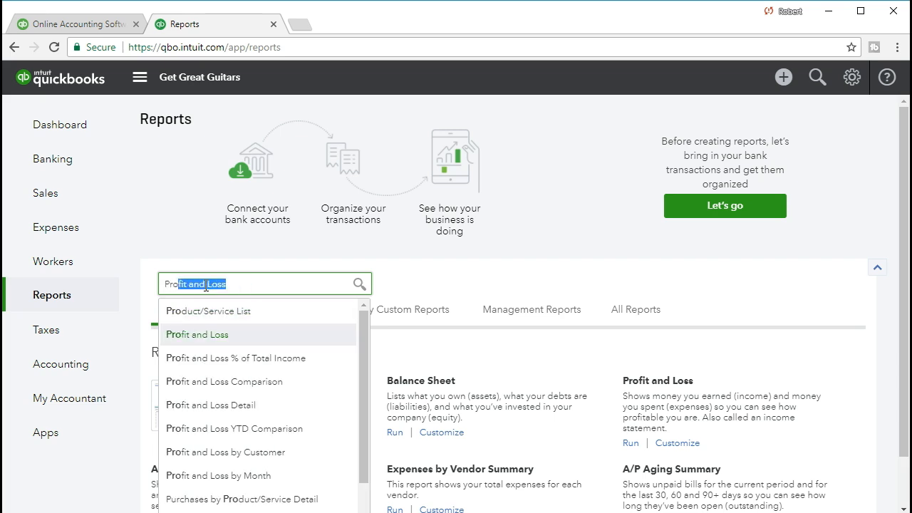
click(212, 334)
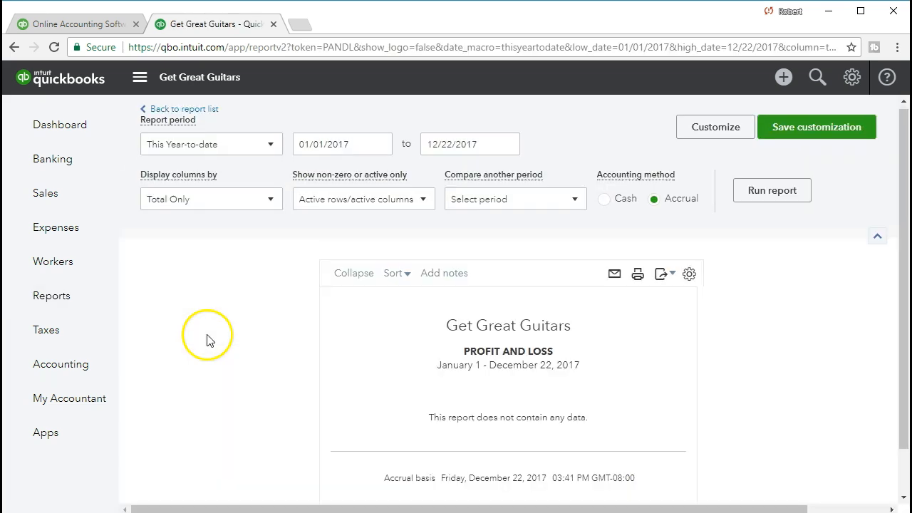
click(356, 143)
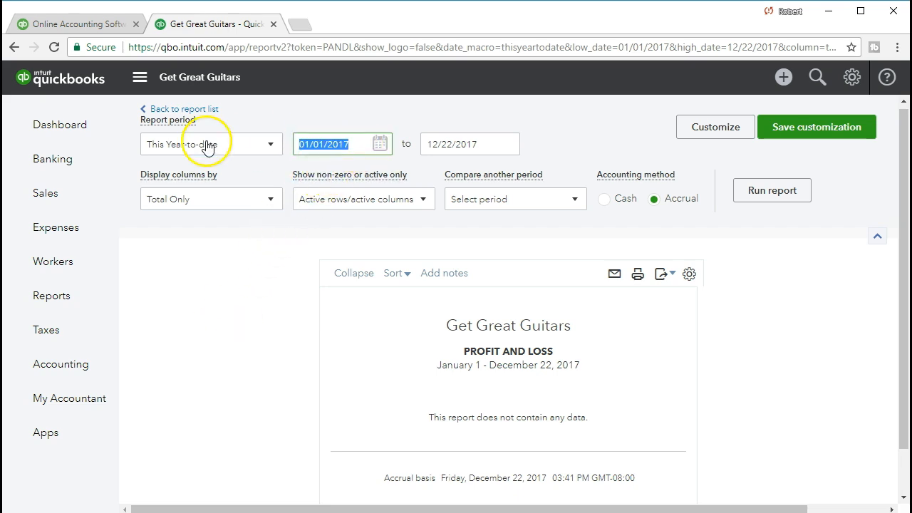
text(010121)
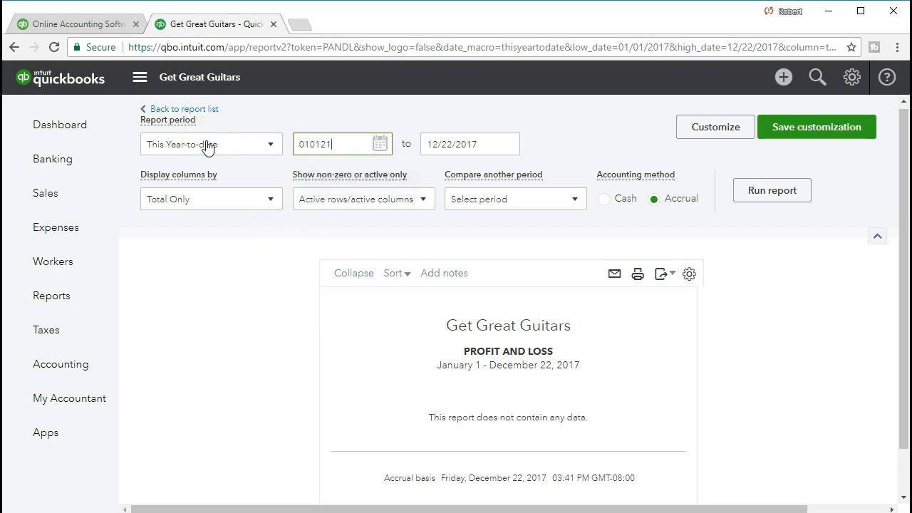
key(Tab)
text(013121)
key(Tab)
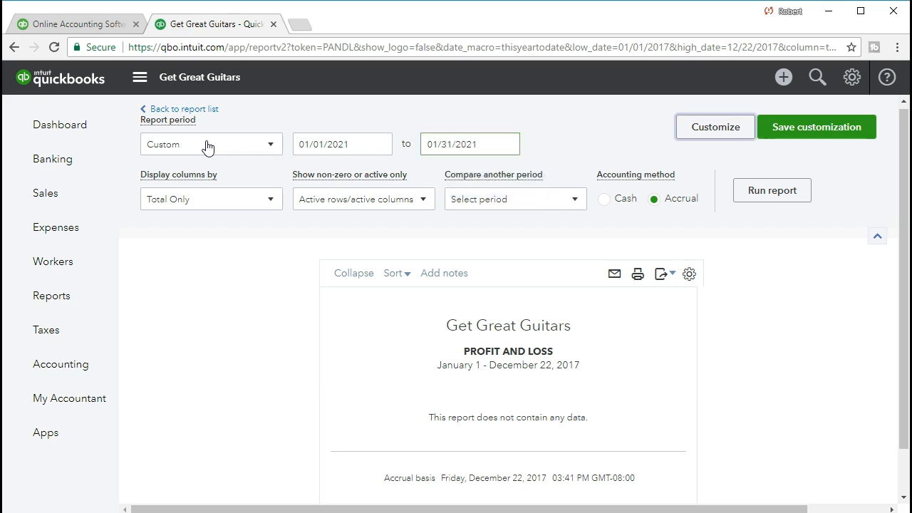
click(752, 191)
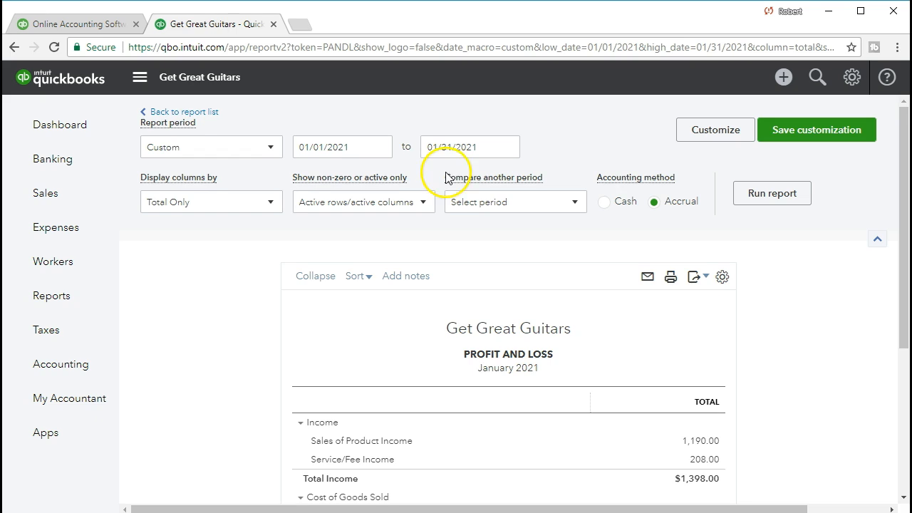
Drill into the 208.00 Service/Fee Income amount to list receipt 1007's 140.00 and 68.00 lines
scroll(423, 308, down, 1)
scroll(423, 308, down, 1)
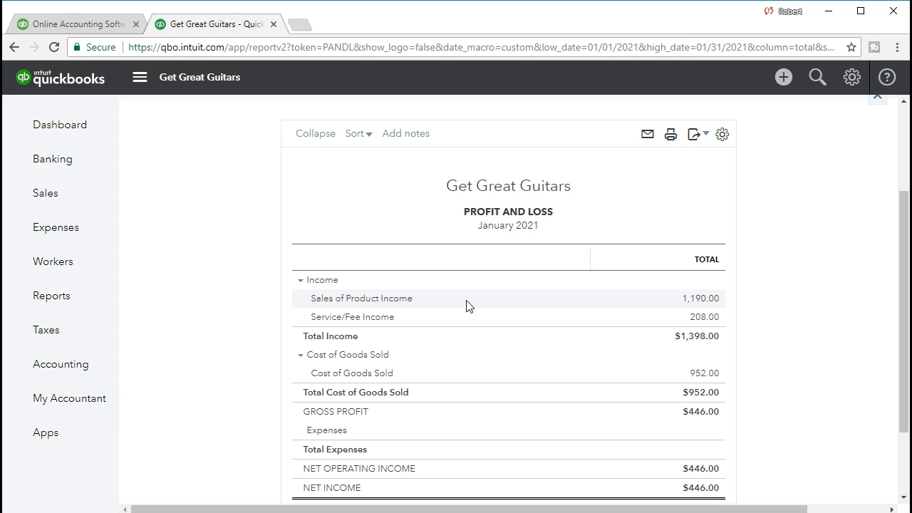
click(464, 321)
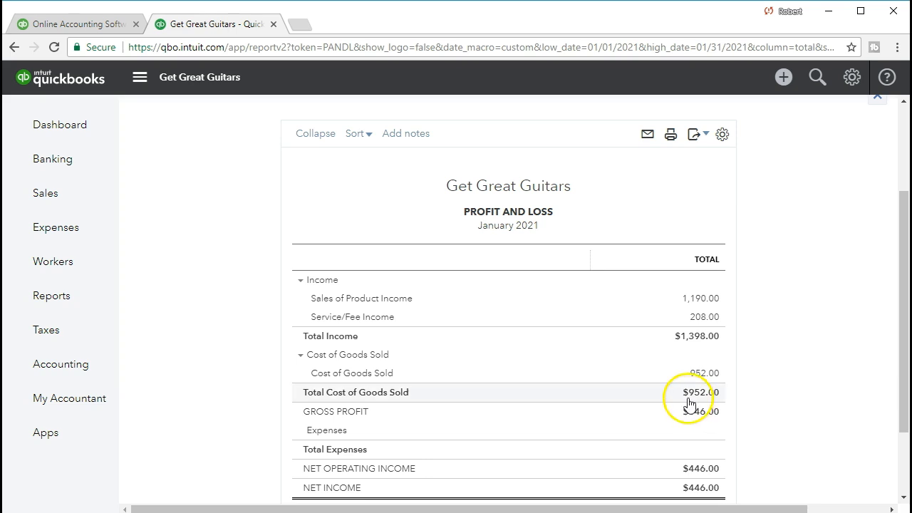
click(697, 320)
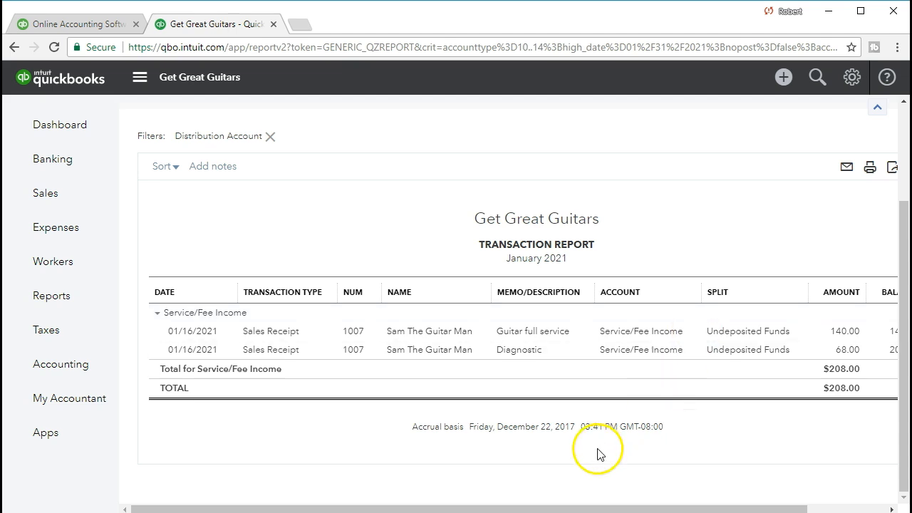
Open sales receipt 1007 from the transaction report, review its line items, and close it
drag(584, 508, 591, 508)
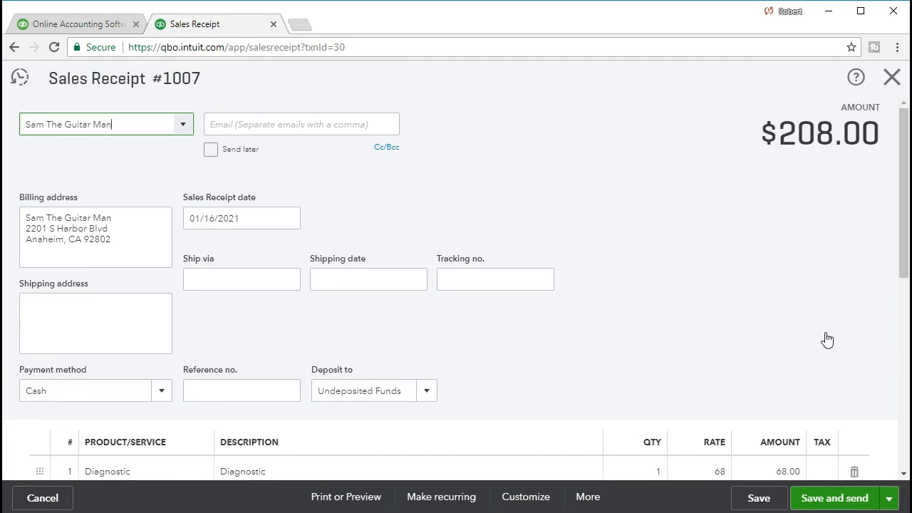
click(718, 325)
scroll(698, 325, down, 3)
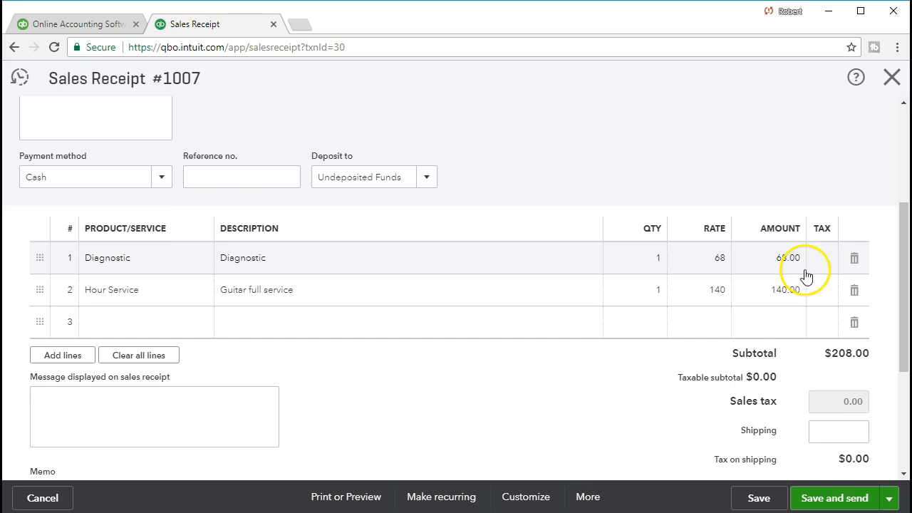
click(890, 78)
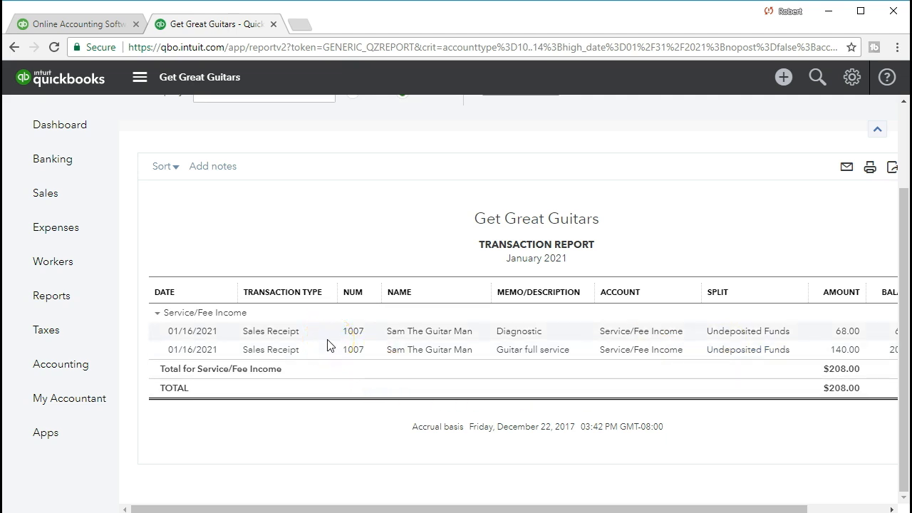
Return to the January 2021 Profit and Loss summary showing net income $446.00
click(246, 431)
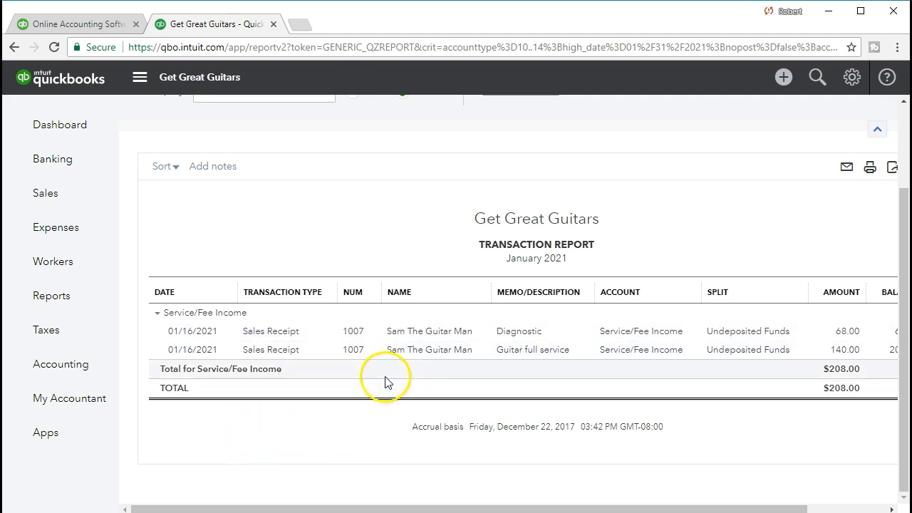
click(319, 449)
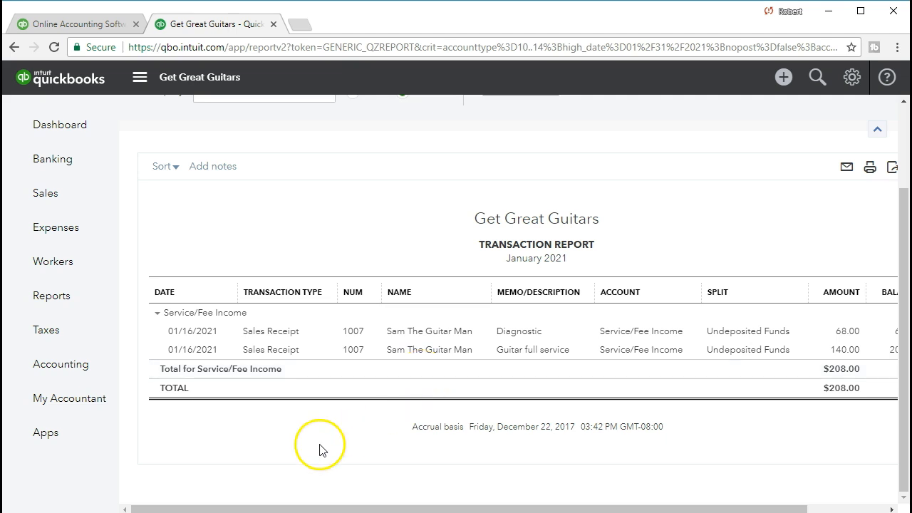
scroll(319, 449, up, 2)
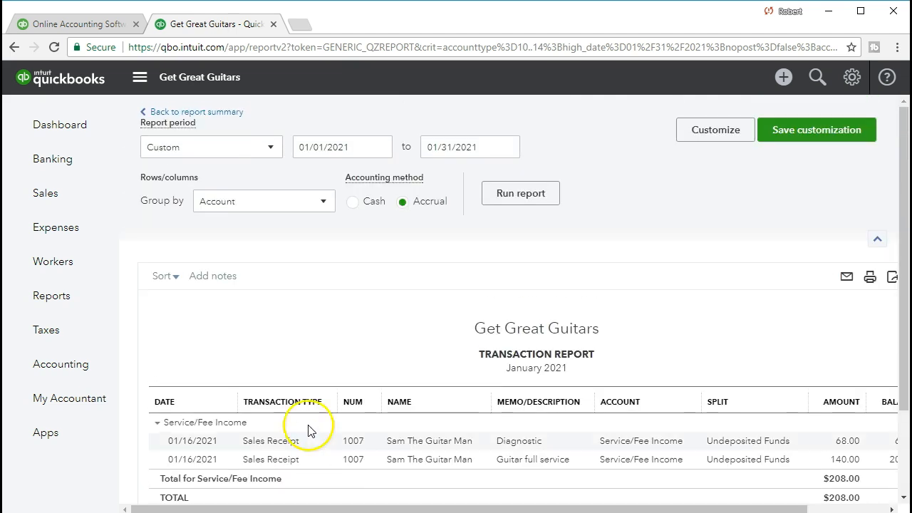
click(233, 114)
click(219, 322)
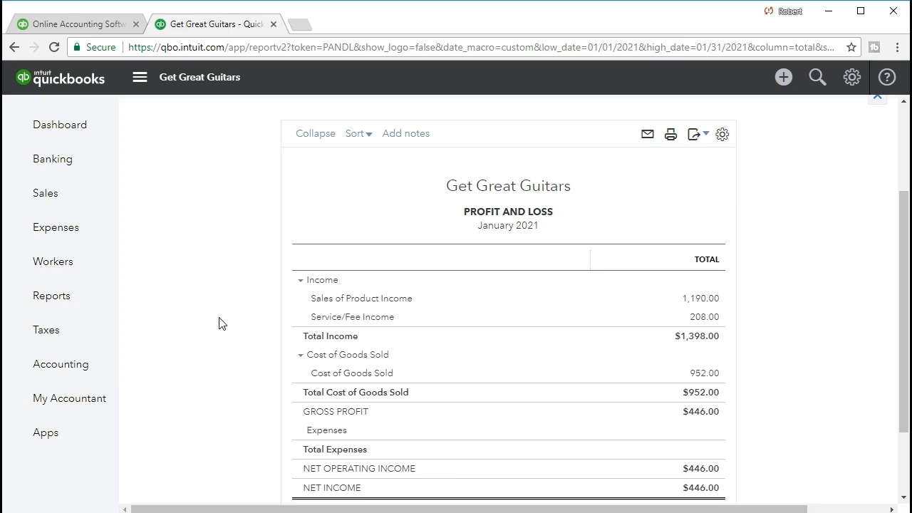
scroll(219, 323, down, 1)
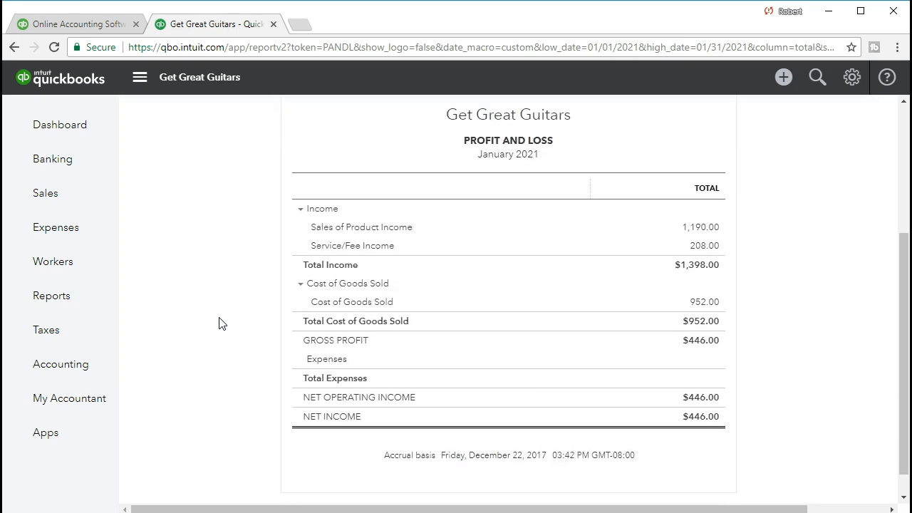
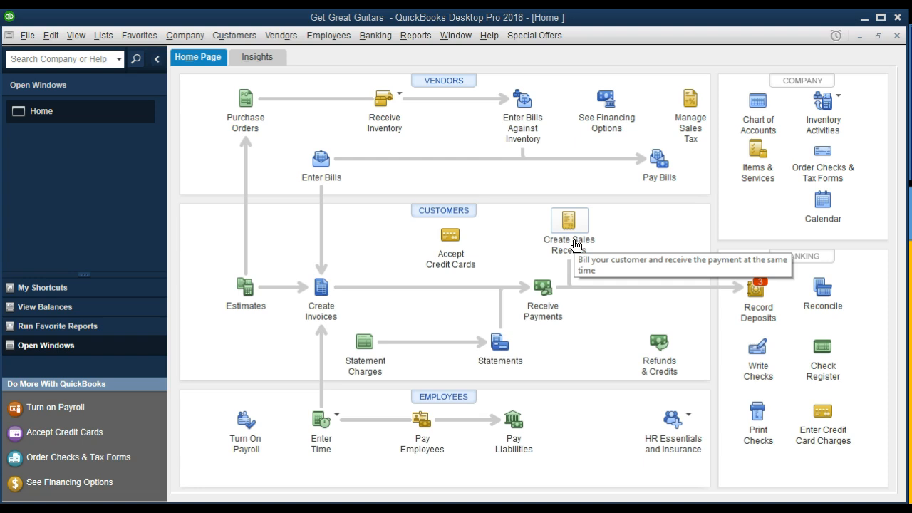
click(29, 37)
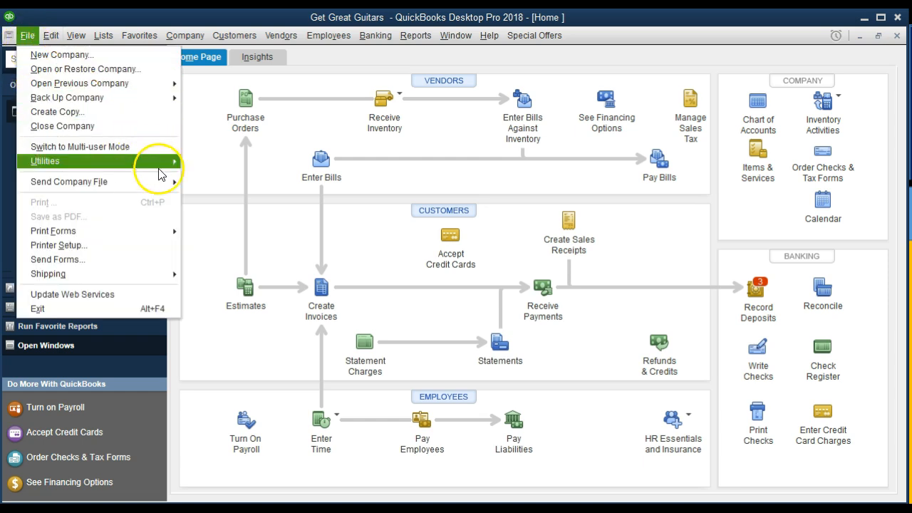
click(207, 255)
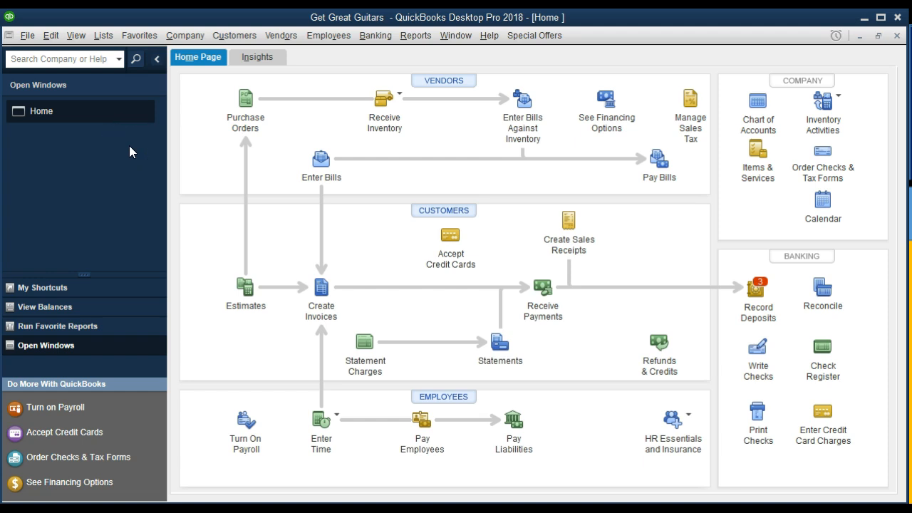
click(194, 36)
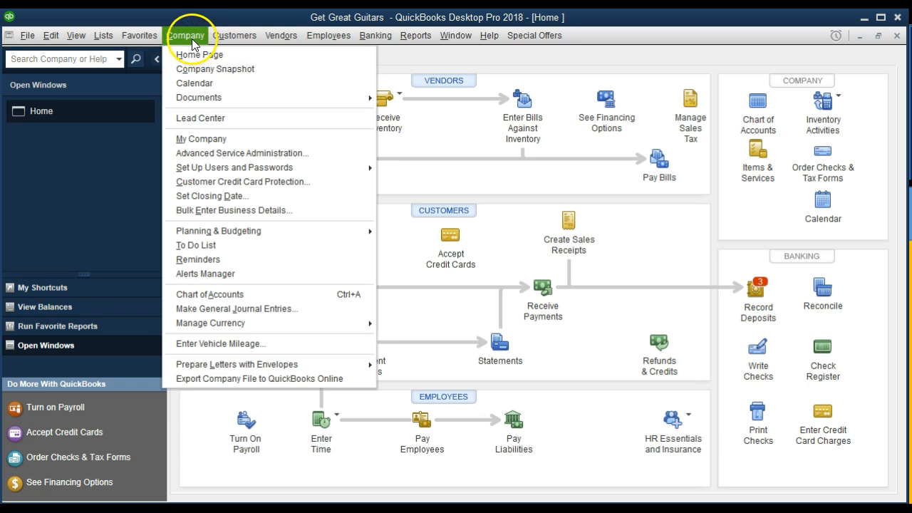
mouse_move(124, 44)
mouse_move(75, 35)
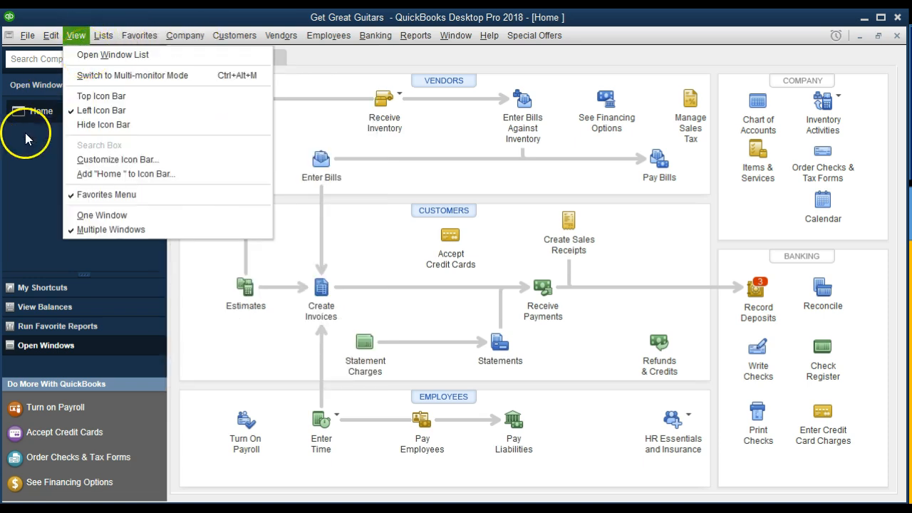
click(18, 156)
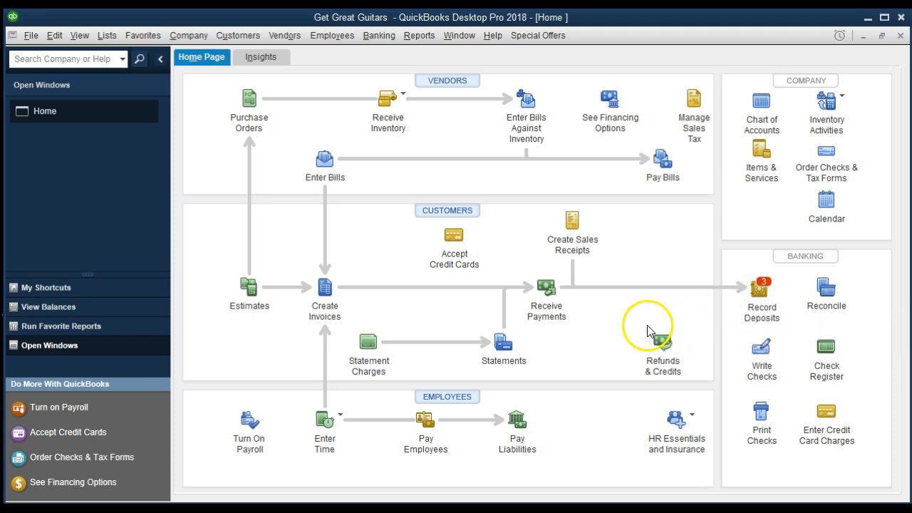
Launch Create Sales Receipts from the Get Great Guitars Home page for a blank receipt
click(589, 225)
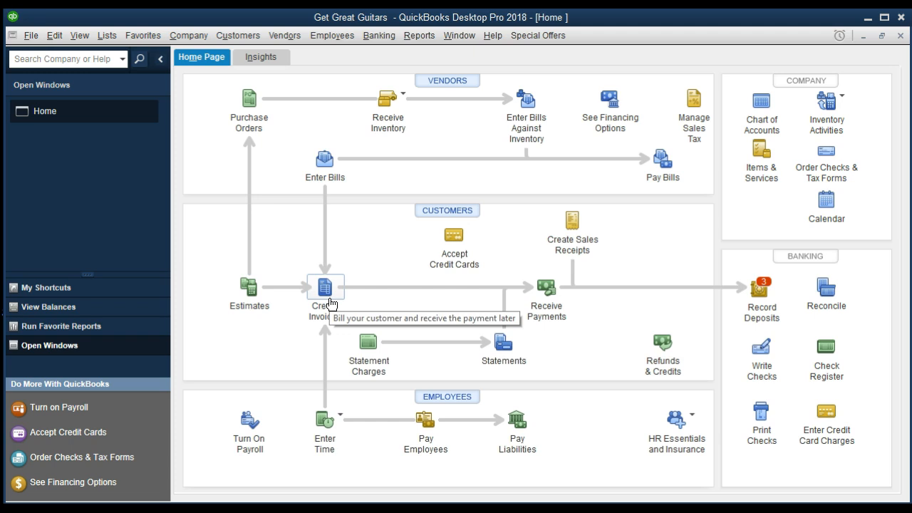
click(548, 308)
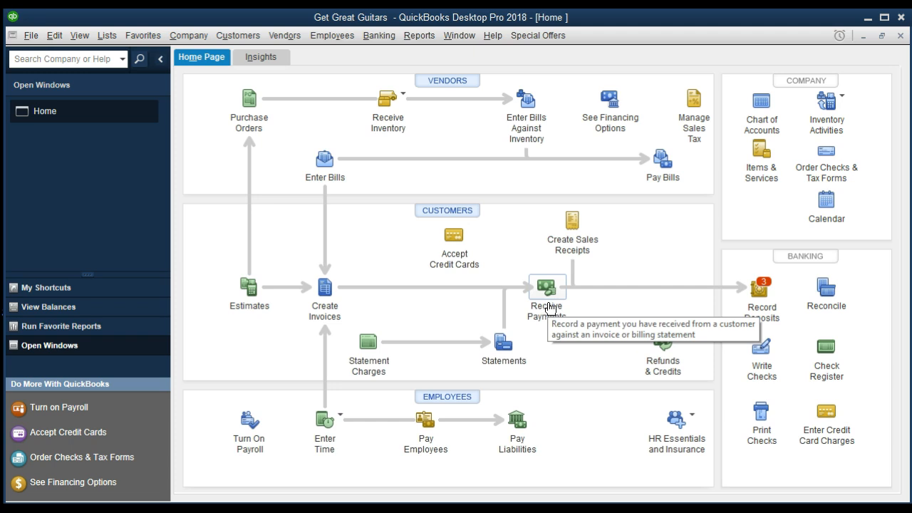
click(575, 238)
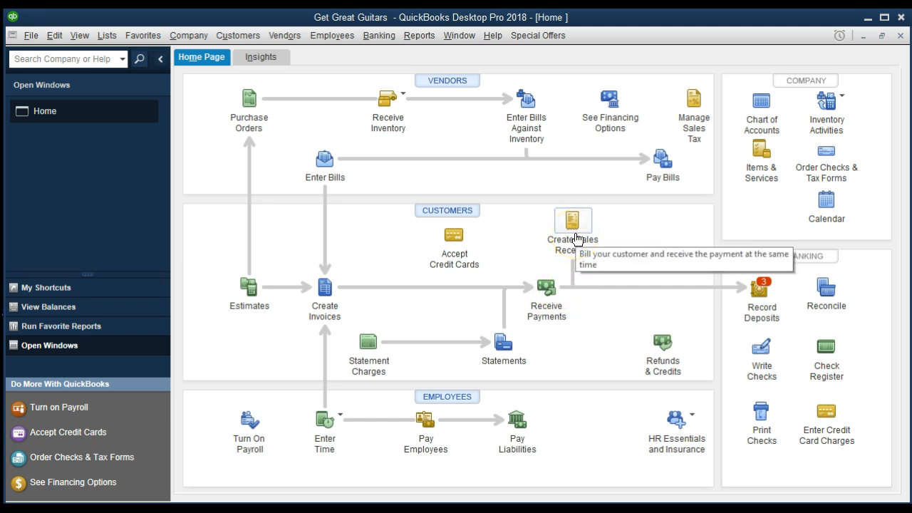
click(576, 233)
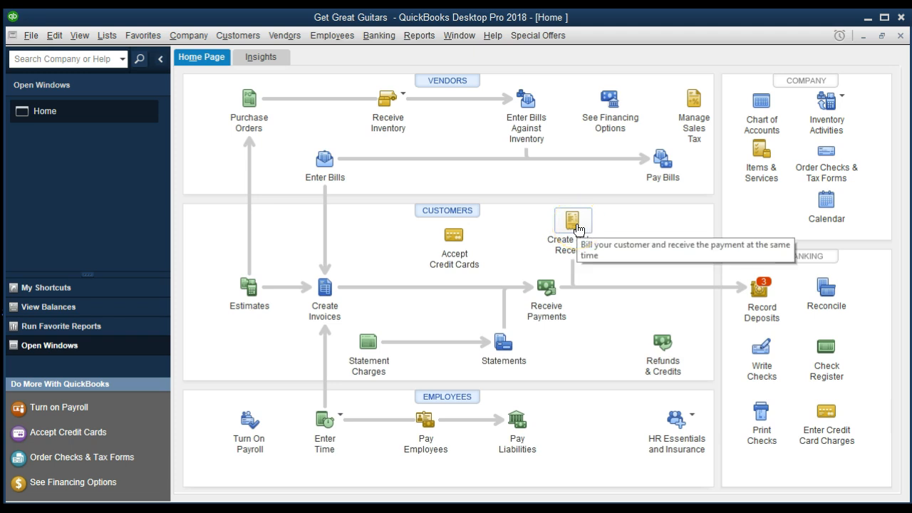
click(577, 230)
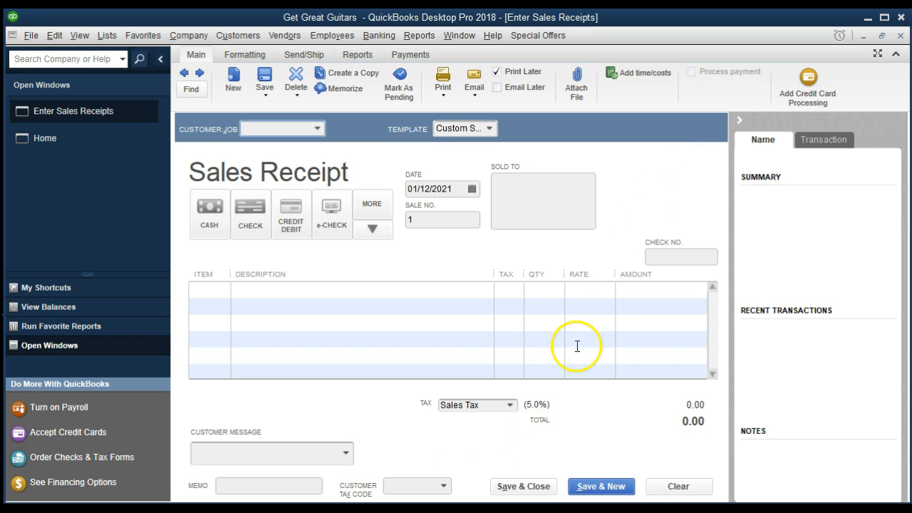
Collapse the customer history pane and put the cursor in the Customer:Job field
click(738, 122)
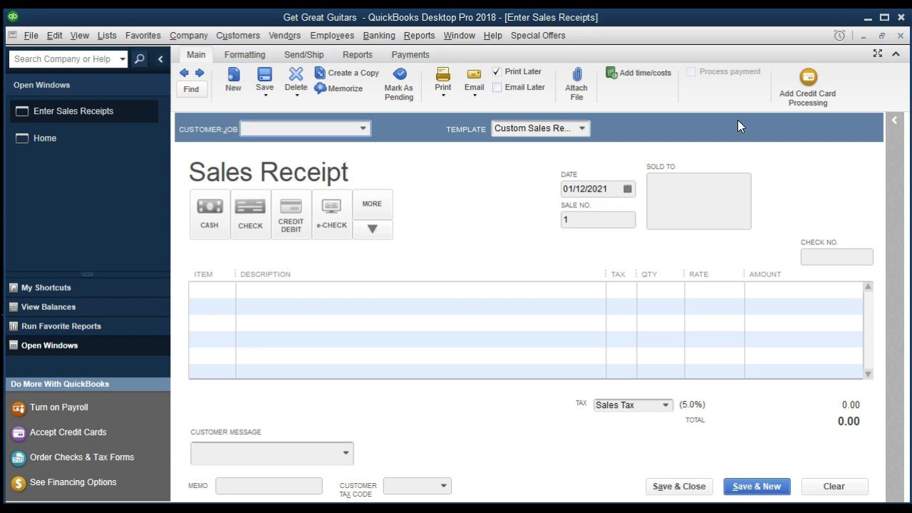
click(283, 129)
Enter 'String Music' as the customer and Quick Add it to the customer list
click(367, 130)
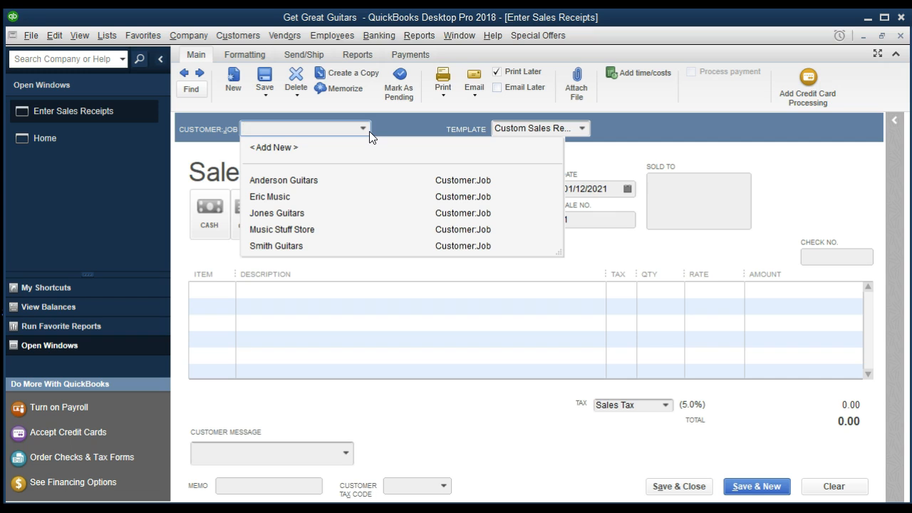
click(321, 129)
click(309, 129)
text(S)
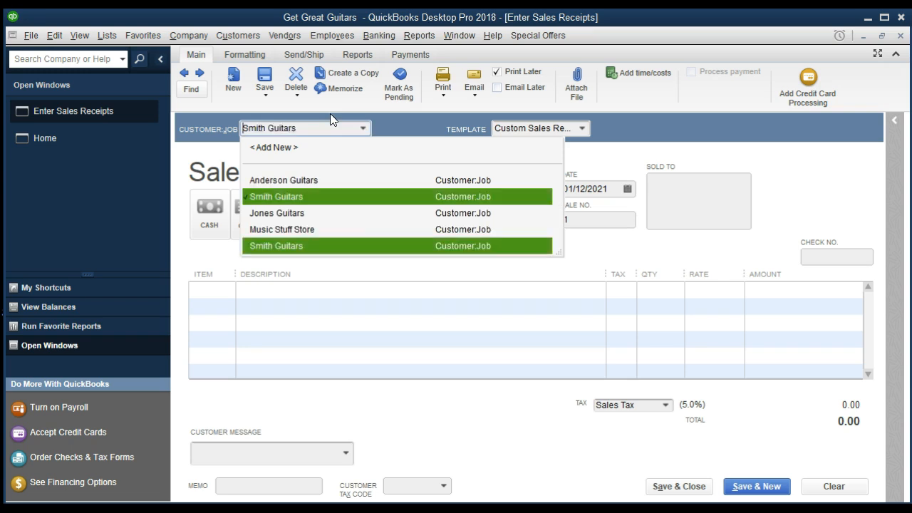
text(tring M)
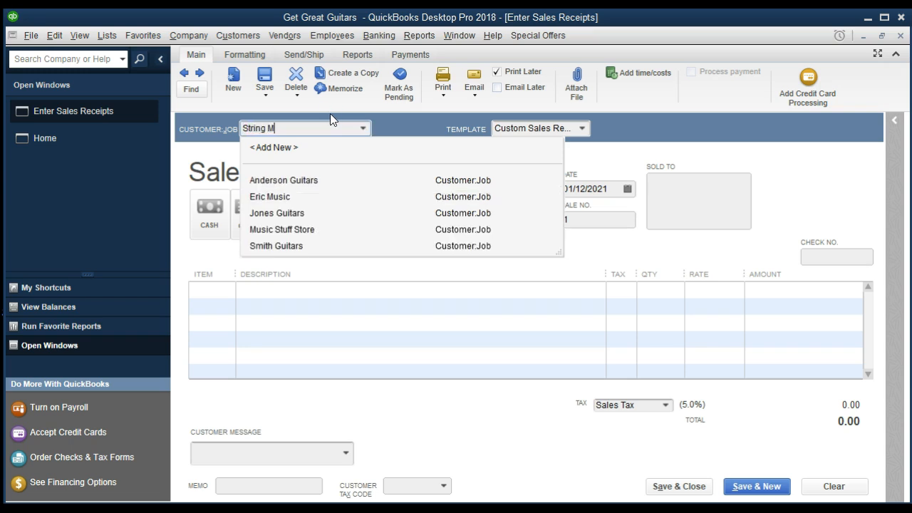
text(usic)
key(Tab)
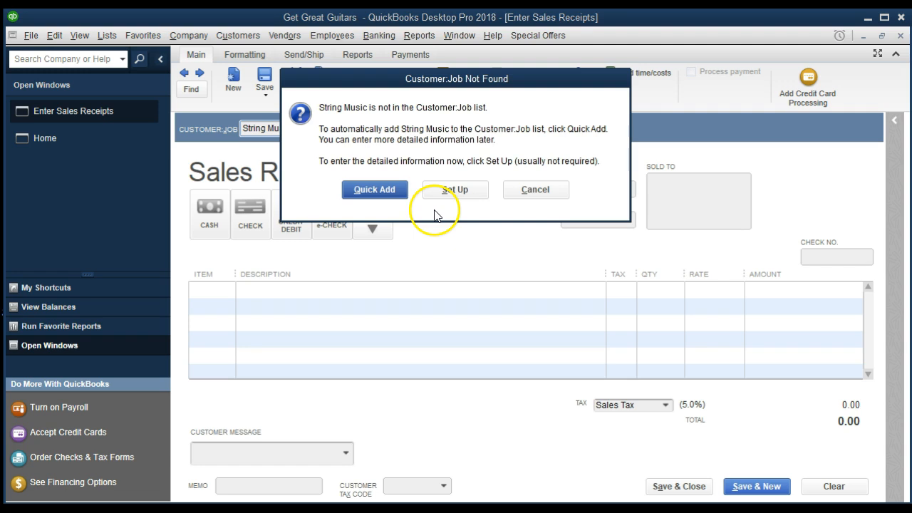
drag(500, 81, 533, 78)
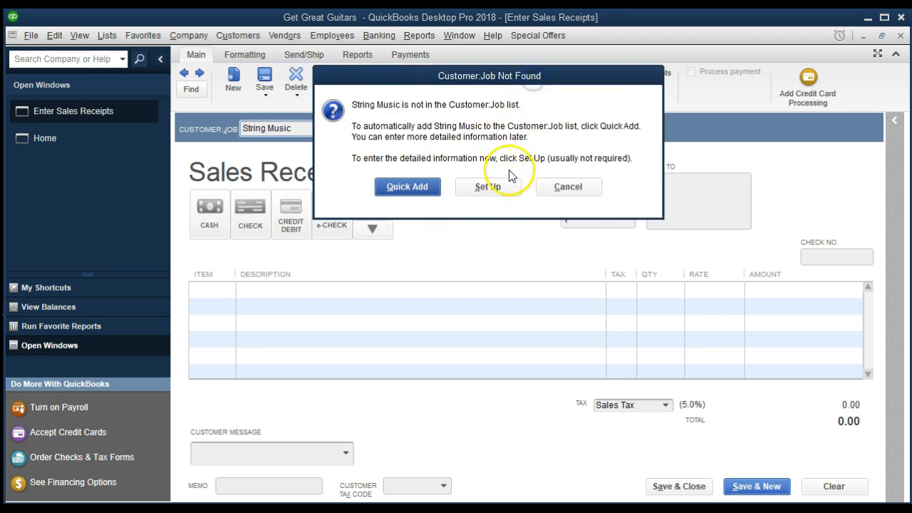
click(499, 189)
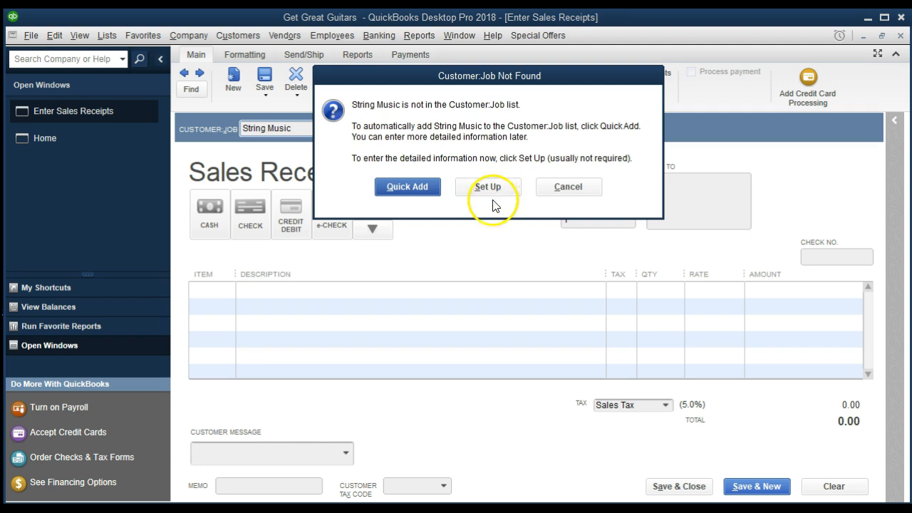
click(423, 193)
click(423, 194)
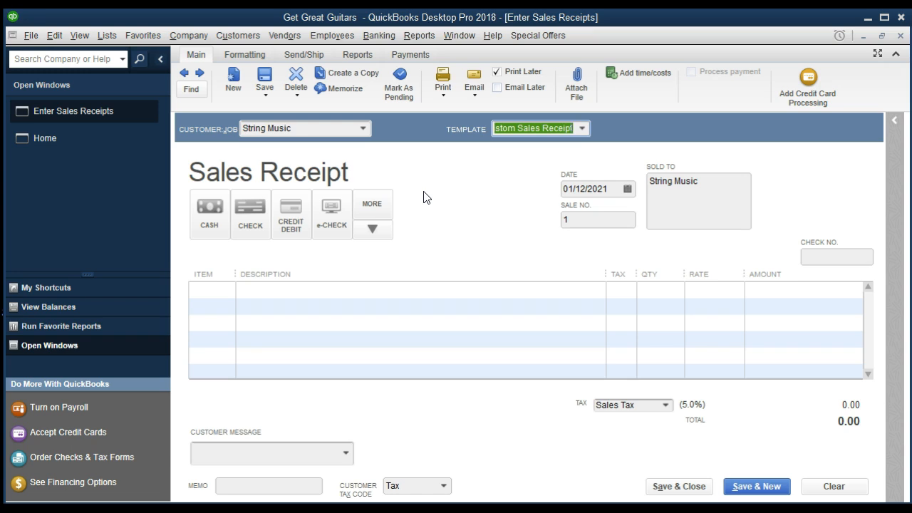
Set the String Music receipt's payment method to Cash
key(Tab)
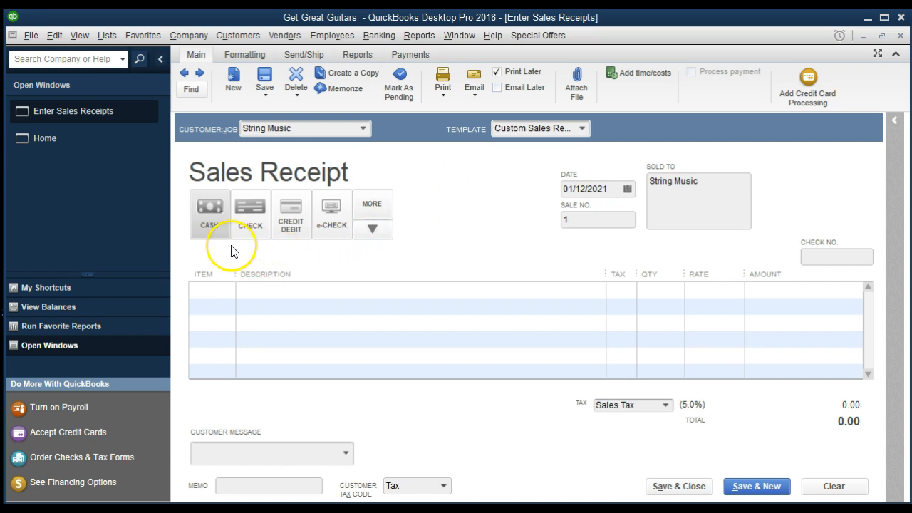
click(209, 222)
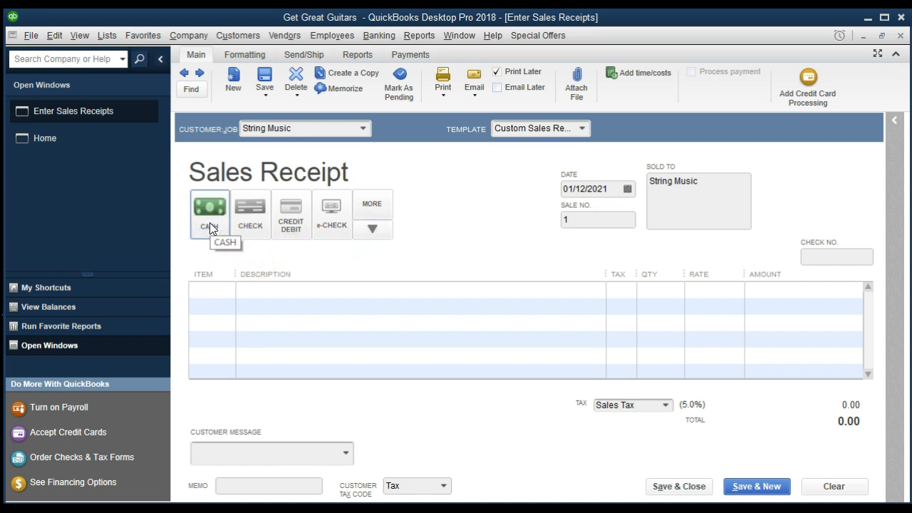
key(Tab)
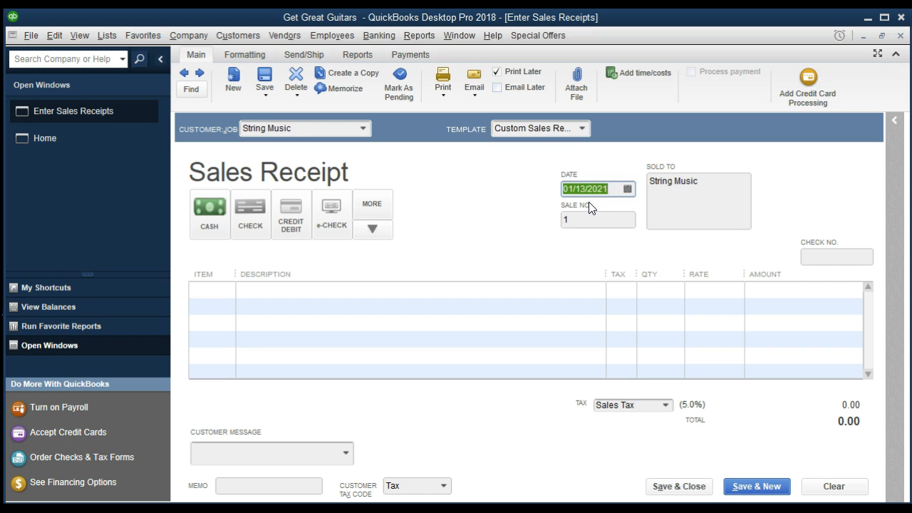
Advance the receipt date to 01/16/2021 and move down to the first item line
key(plus)
key(plus)
key(Tab)
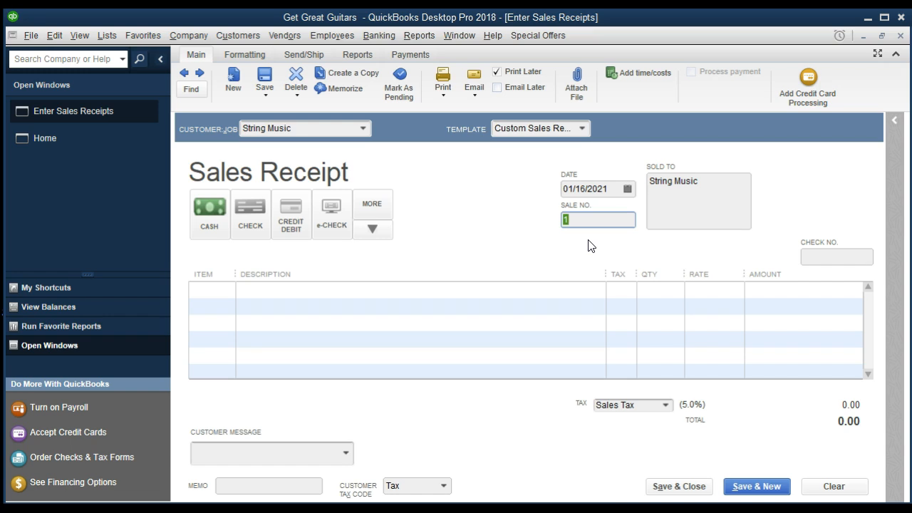
key(Tab)
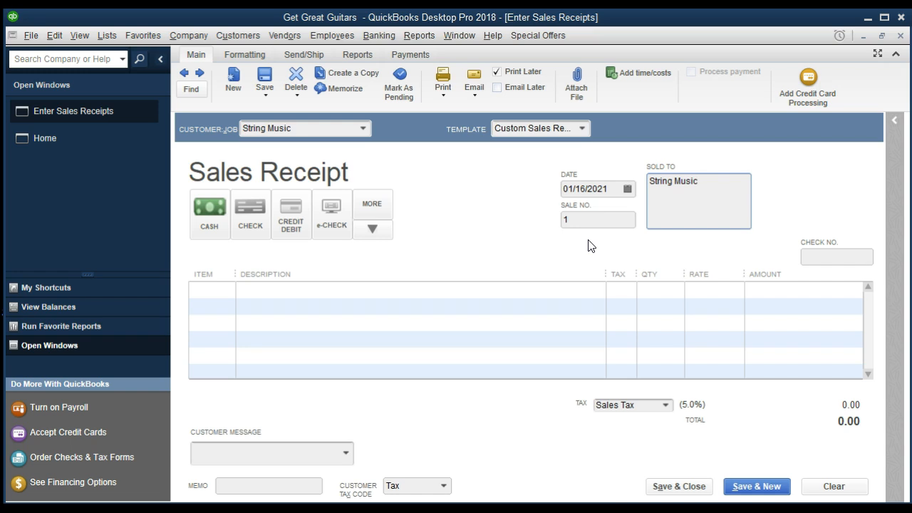
key(Tab)
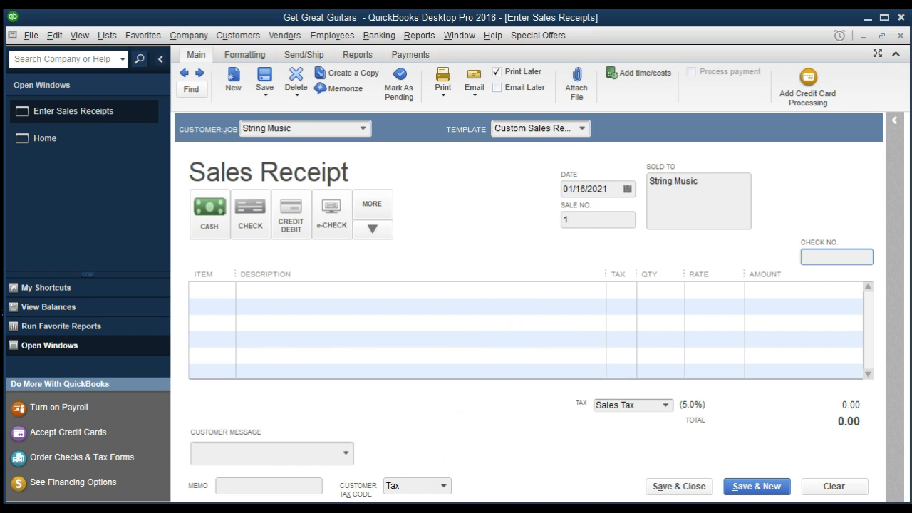
click(660, 304)
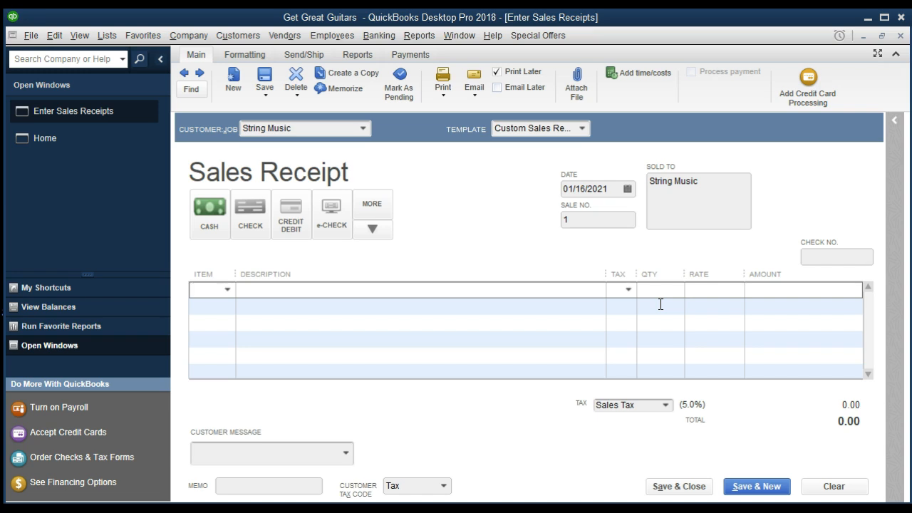
Enter WILDKAT, the Epiphone Semi-Hollowbody, as the receipt's first line item
text(wuk)
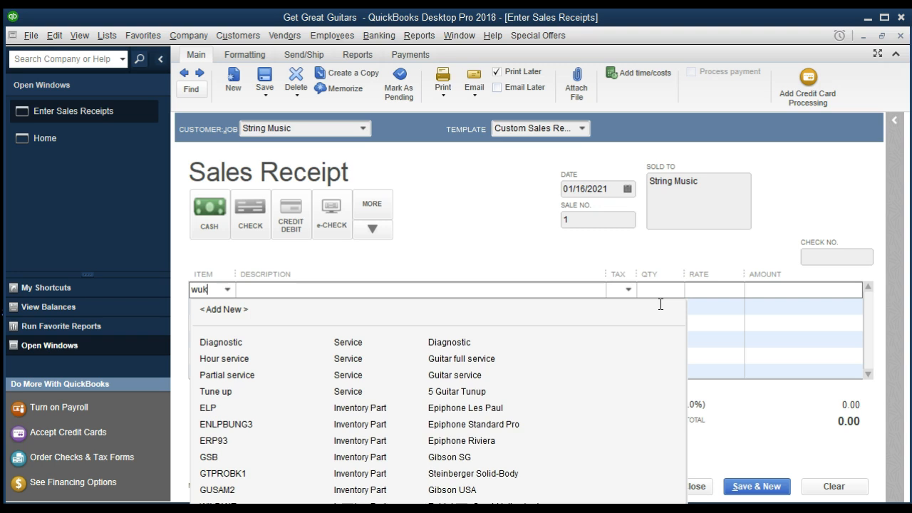
key(BackSpace)
key(BackSpace)
text(il)
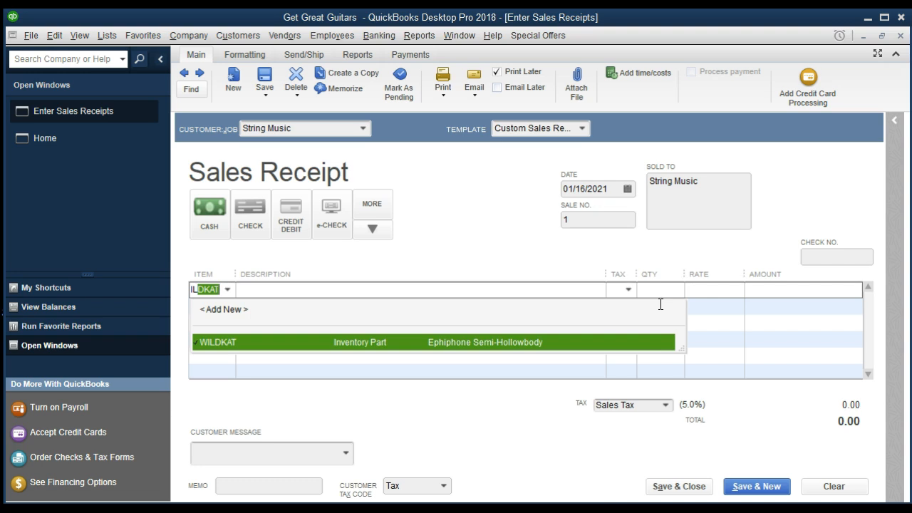
key(Tab)
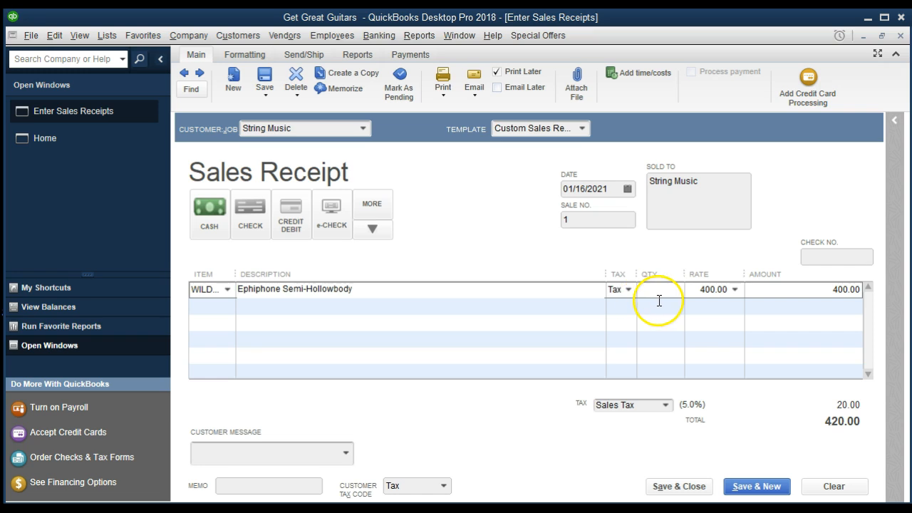
Resize the Description and Item columns to review the WILDKAT line at 400.00, total 420.00
drag(605, 270, 570, 273)
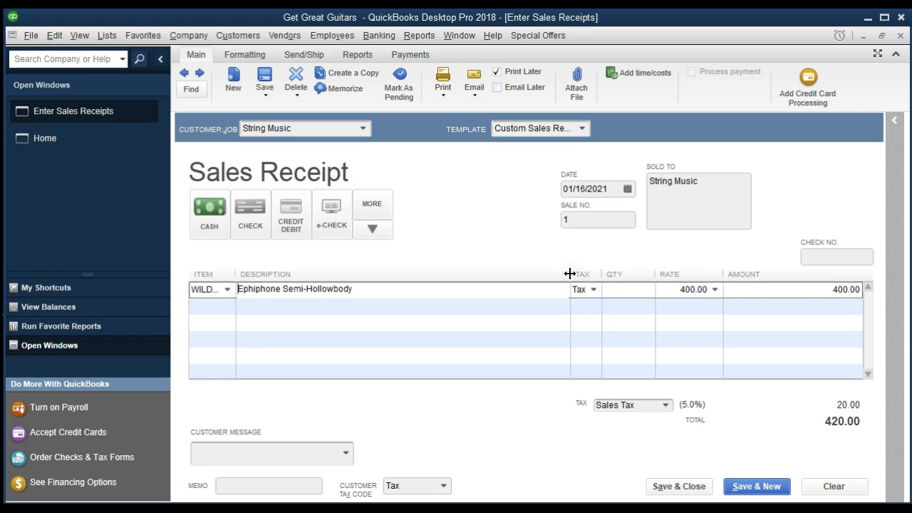
drag(238, 272, 265, 272)
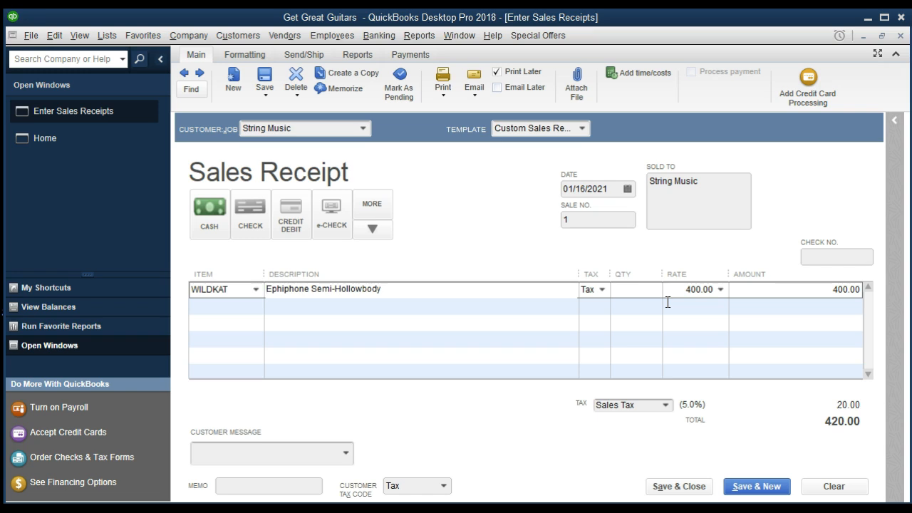
click(112, 35)
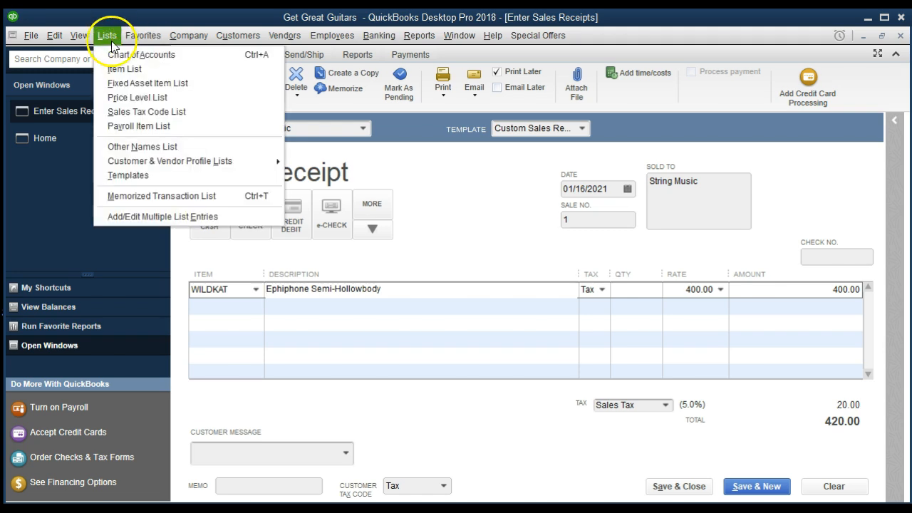
Open the Item List, select WILDKAT, and show its Item menu actions
click(154, 70)
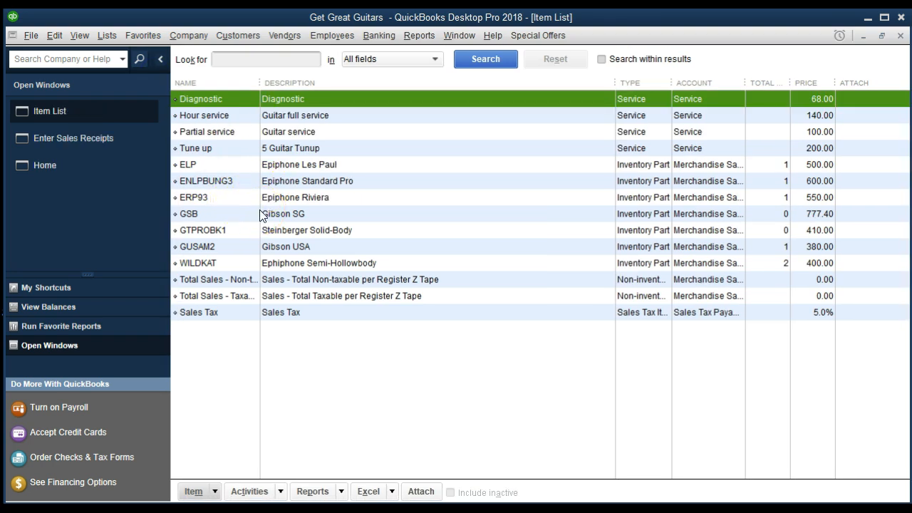
click(310, 267)
click(365, 264)
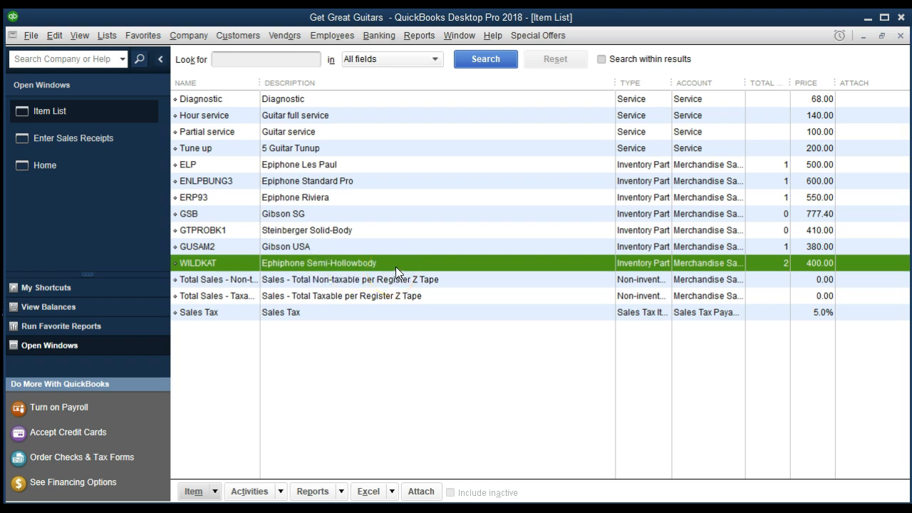
click(216, 492)
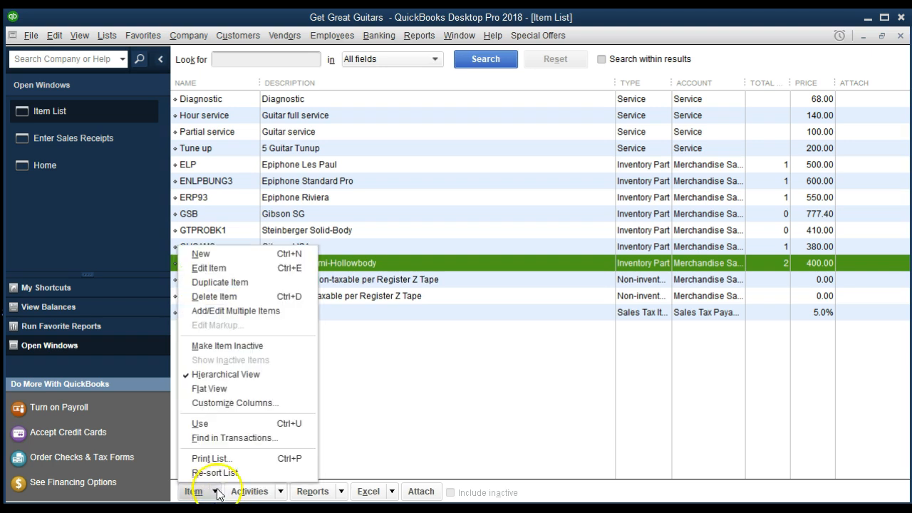
Review WILDKAT's Edit Item details (320.00 cost, 400.00 price) and close without changes
click(231, 272)
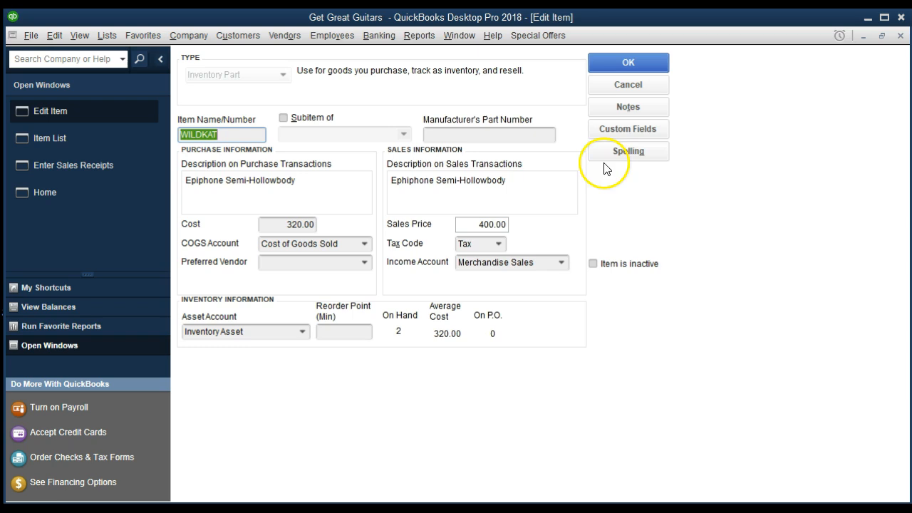
click(900, 36)
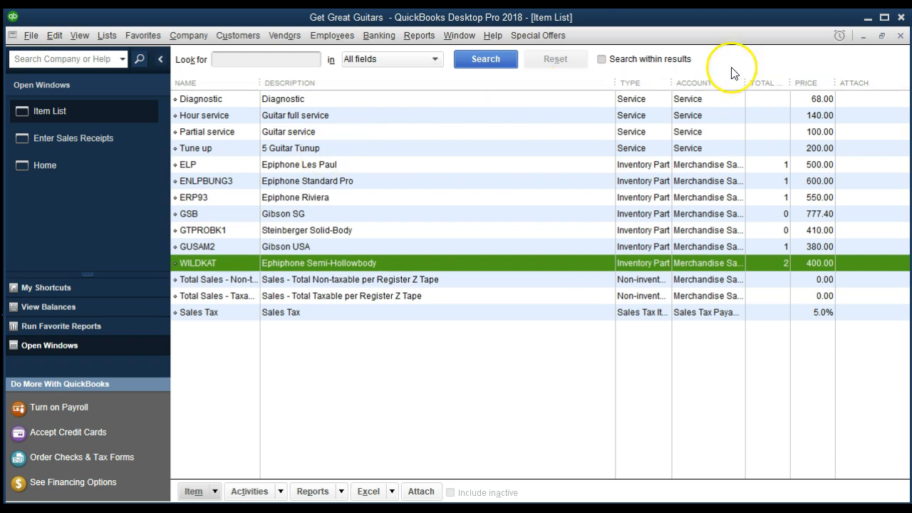
Close the Item List to return to the String Music receipt totalling 420.00
click(899, 36)
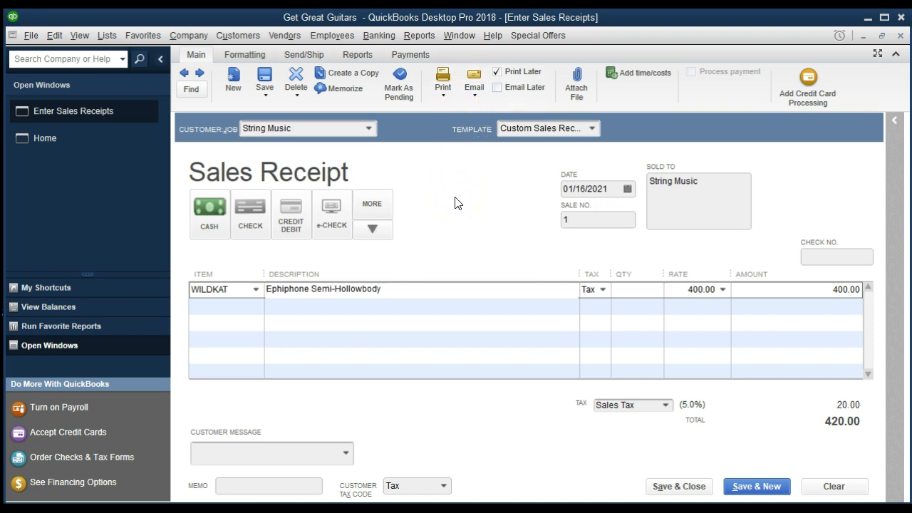
Save and close the String Music receipt, adding Ephiphone and Hollowbody to the spelling dictionary
click(676, 490)
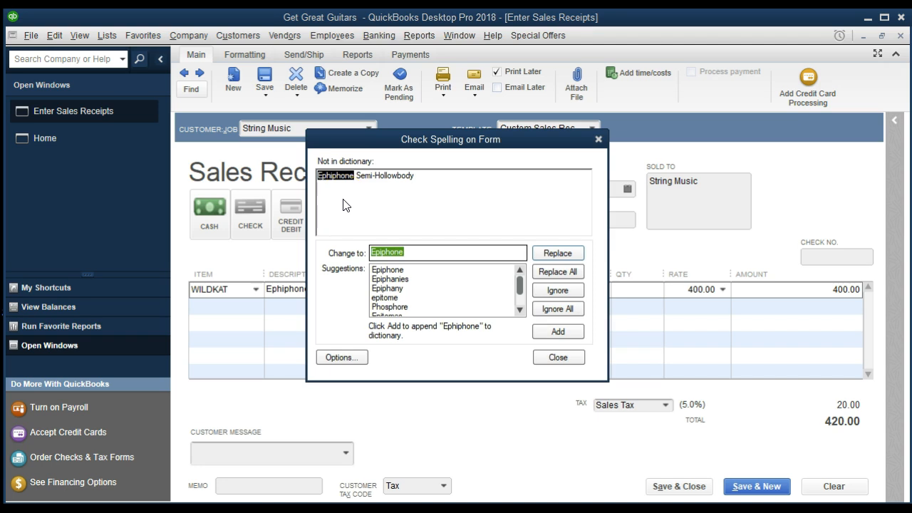
click(558, 332)
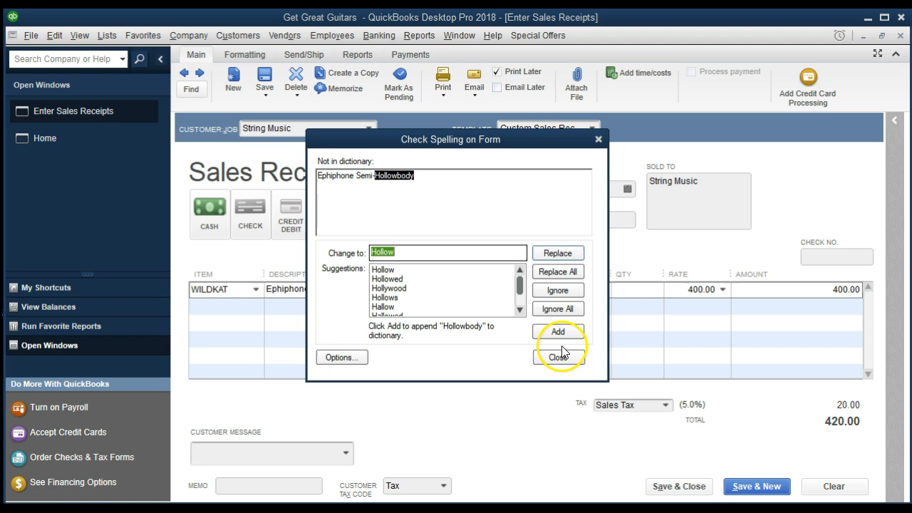
click(559, 332)
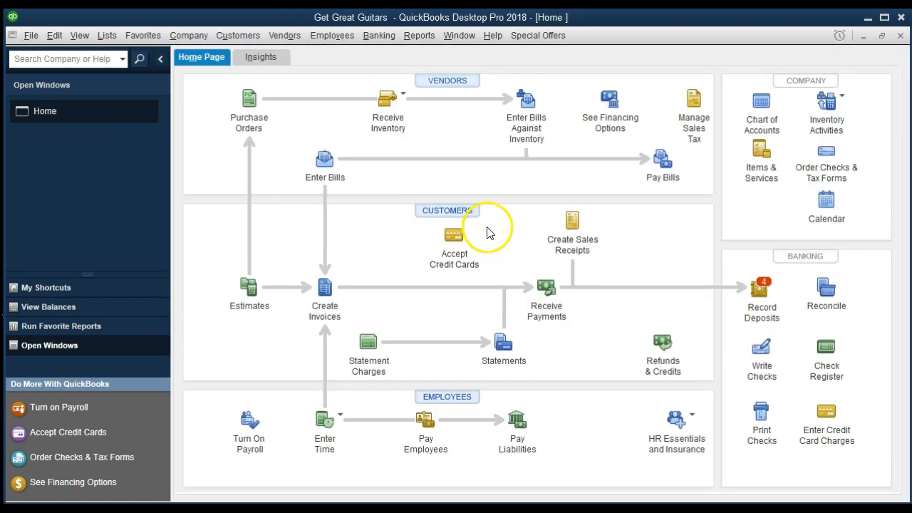
Open the standard Balance Sheet report as of 12/31/2021
click(423, 44)
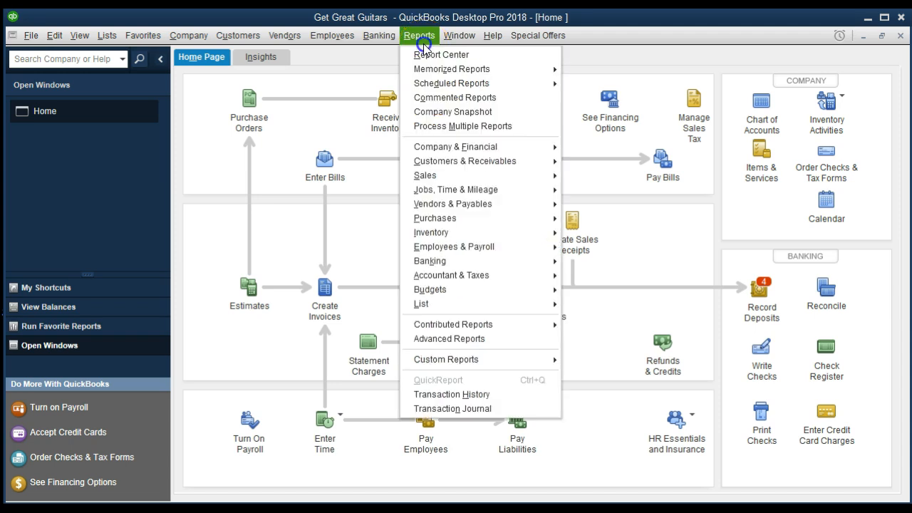
mouse_move(434, 146)
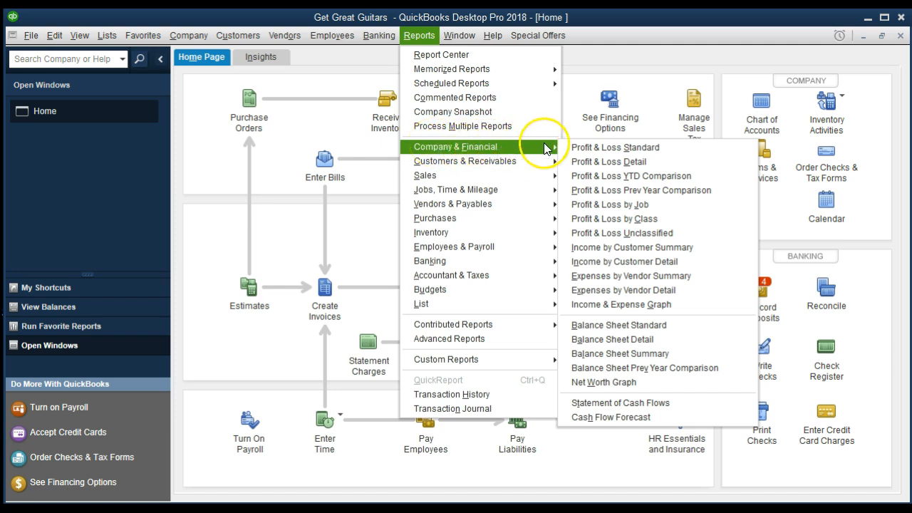
click(682, 327)
click(283, 364)
key(Tab)
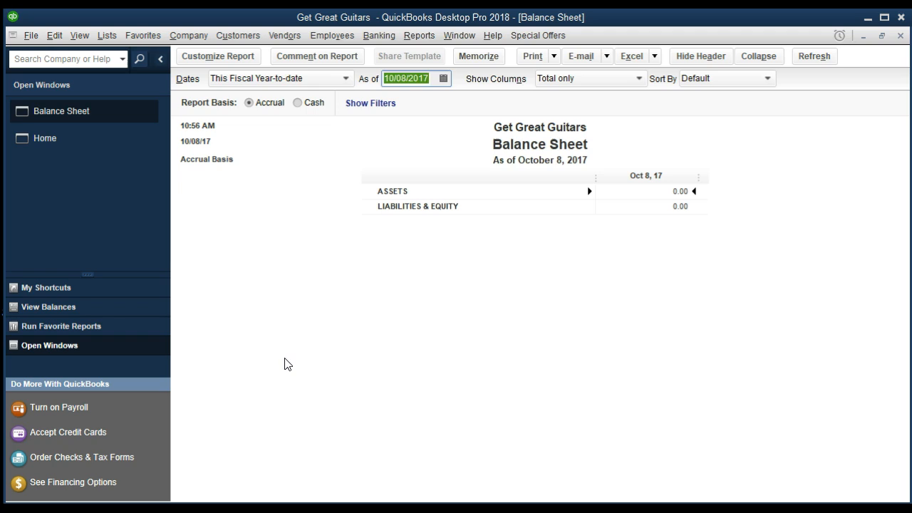
text(12/31/21)
key(Tab)
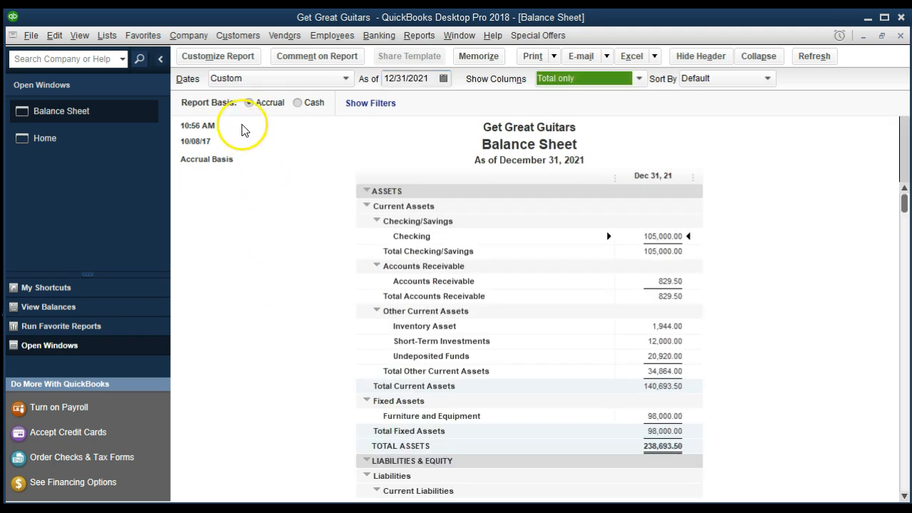
Customize the report to start 01/01/2021 and select the Undeposited Funds line
click(232, 61)
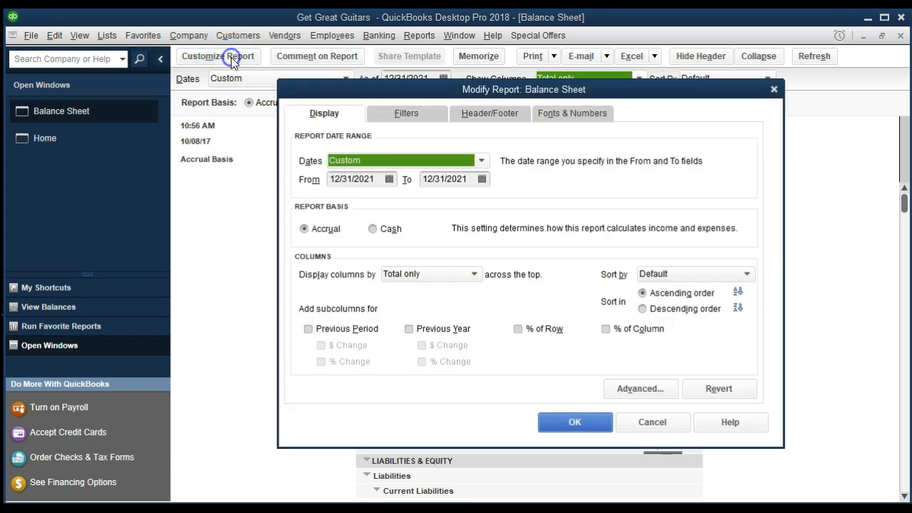
key(Tab)
text(01012021)
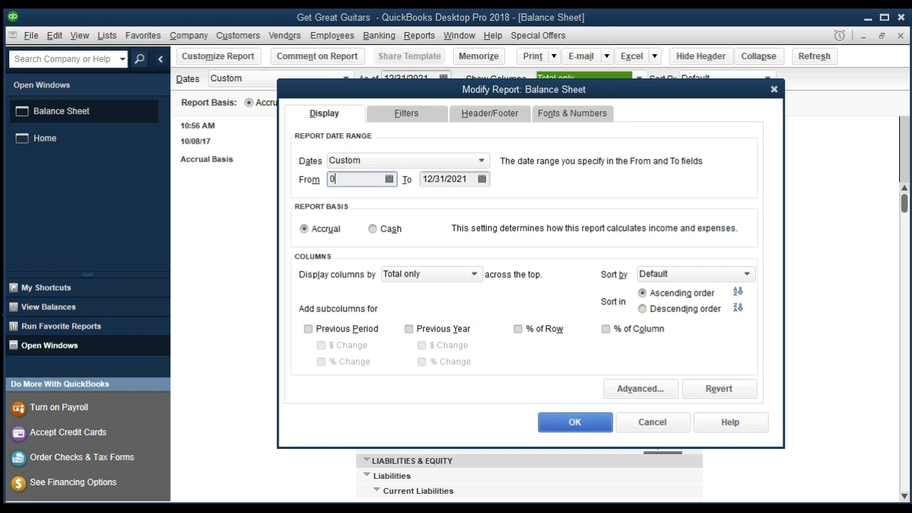
key(Tab)
key(Tab)
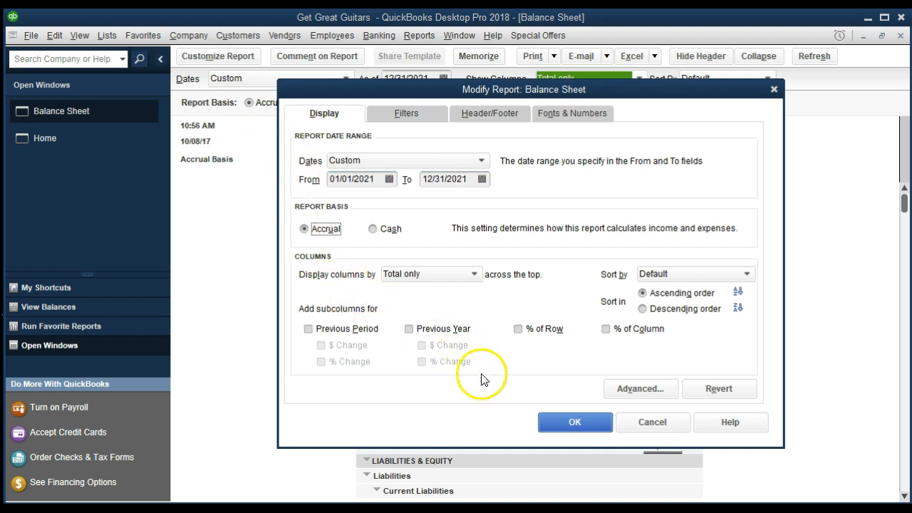
click(548, 424)
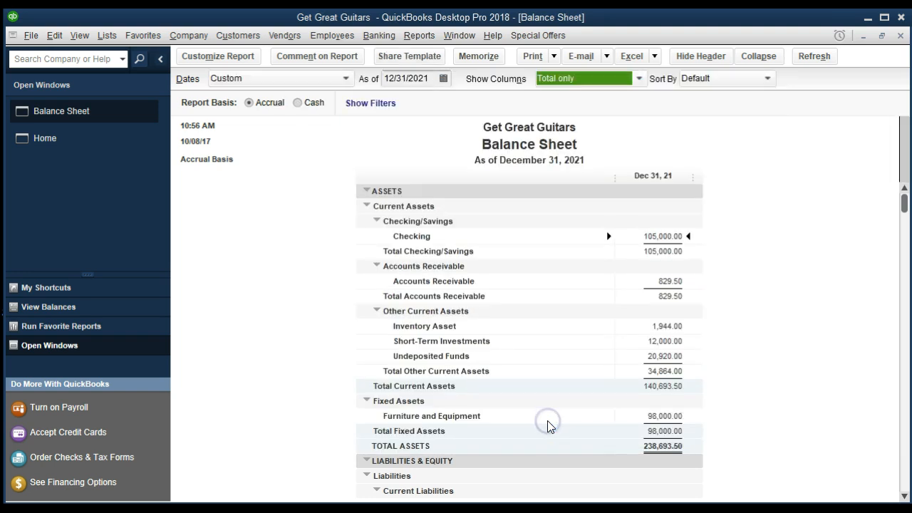
click(320, 377)
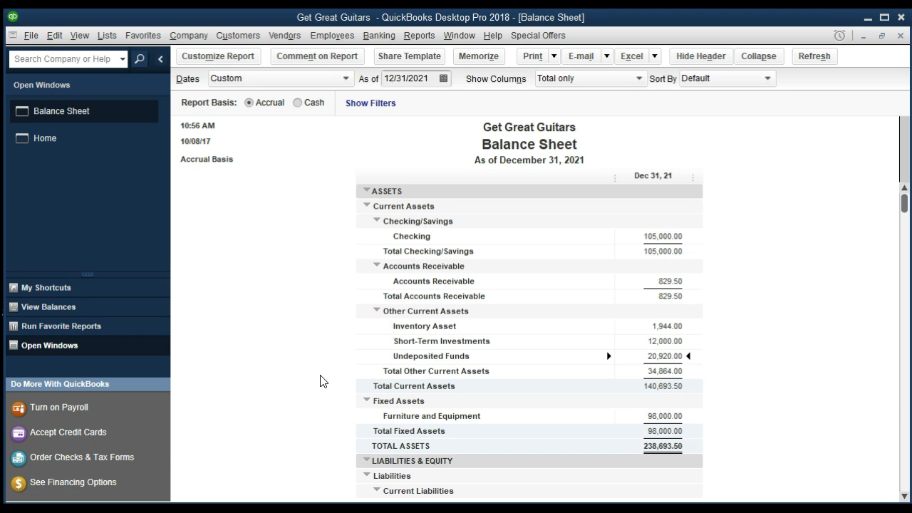
click(662, 236)
double_click(663, 237)
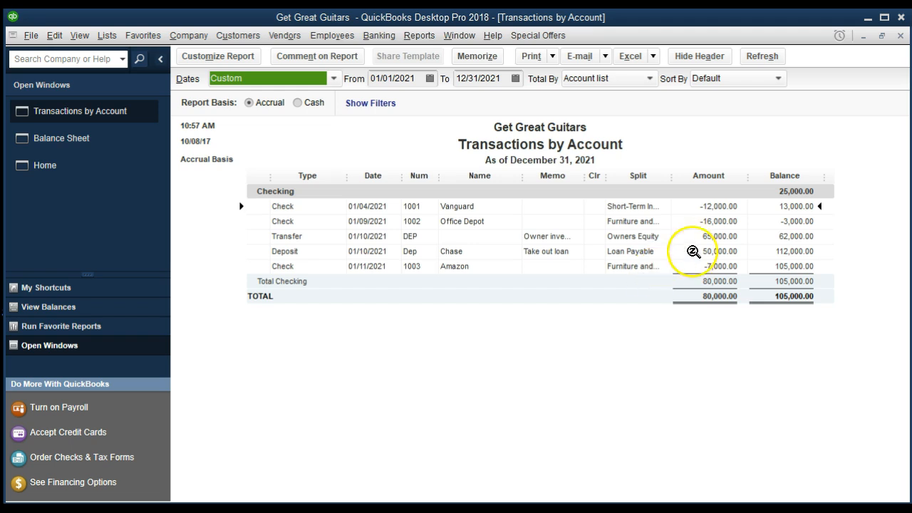
click(900, 35)
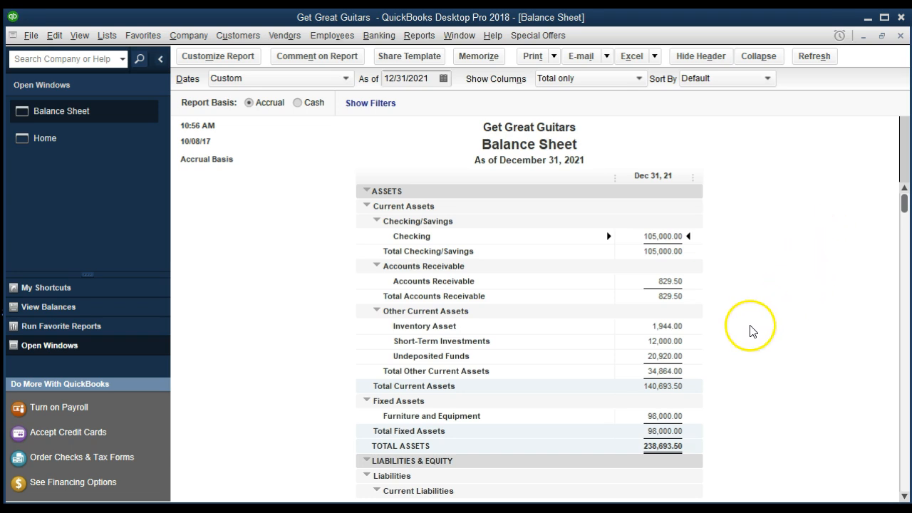
click(666, 356)
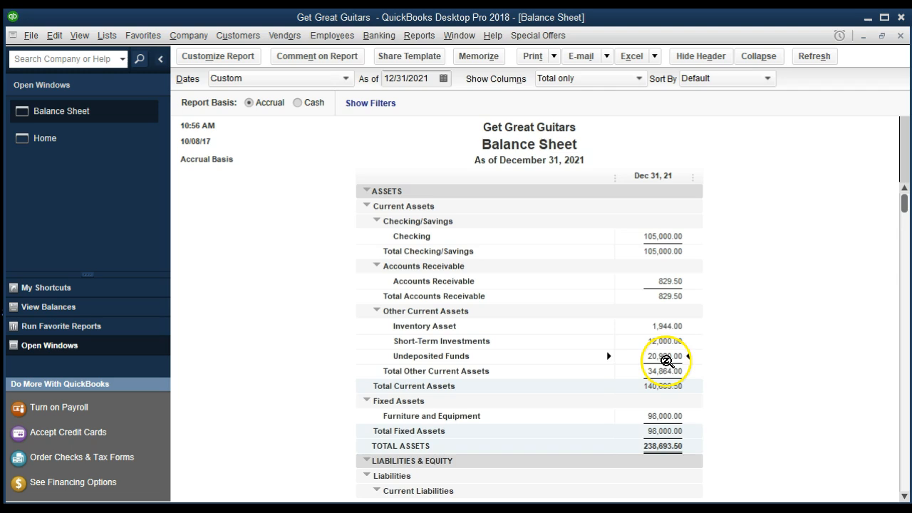
double_click(662, 355)
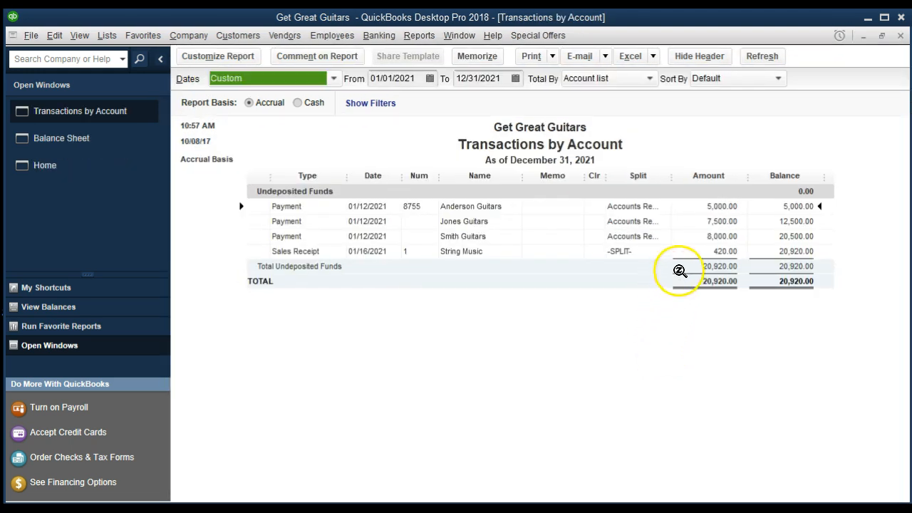
click(716, 250)
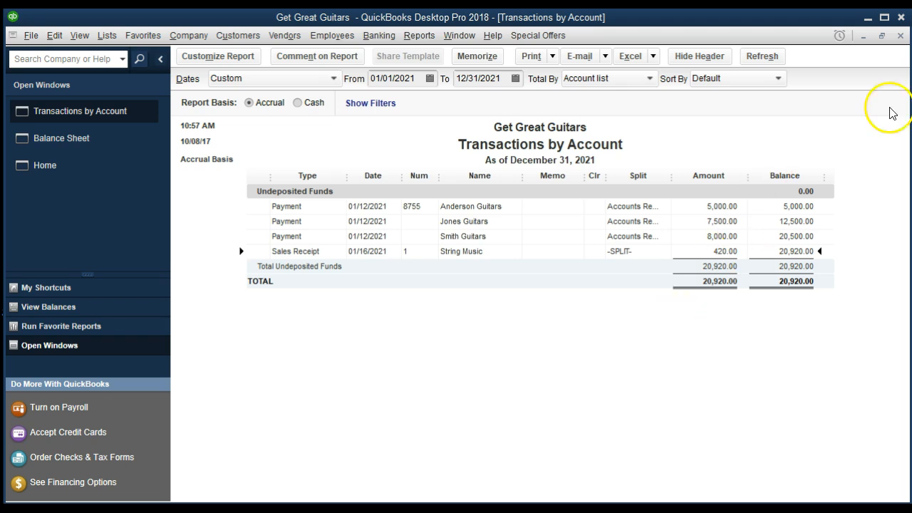
click(900, 37)
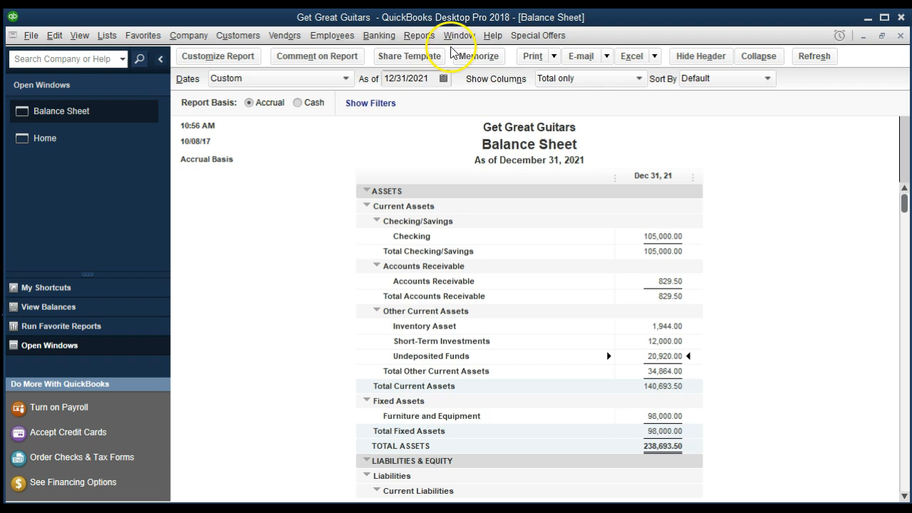
Open the standard Profit & Loss report dated 01/01/2021 to 12/31/2021
click(431, 42)
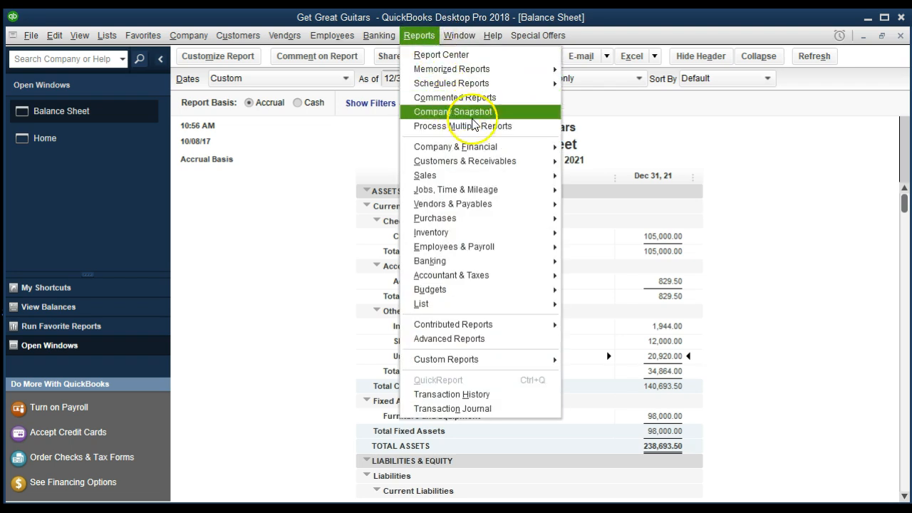
click(499, 147)
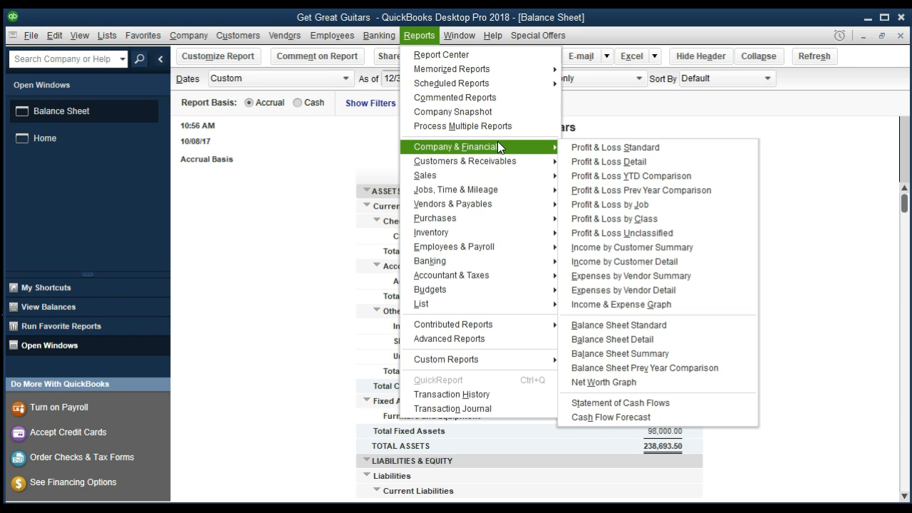
click(680, 148)
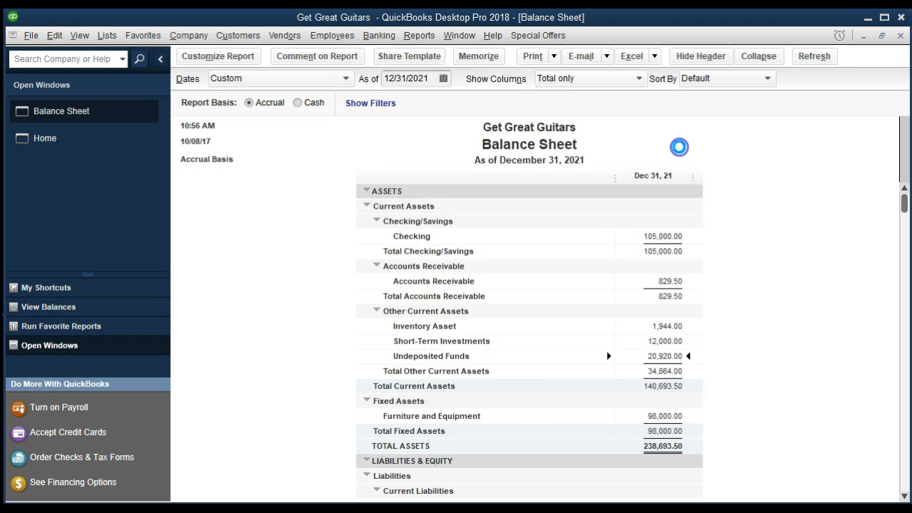
key(Tab)
text(010121)
key(Tab)
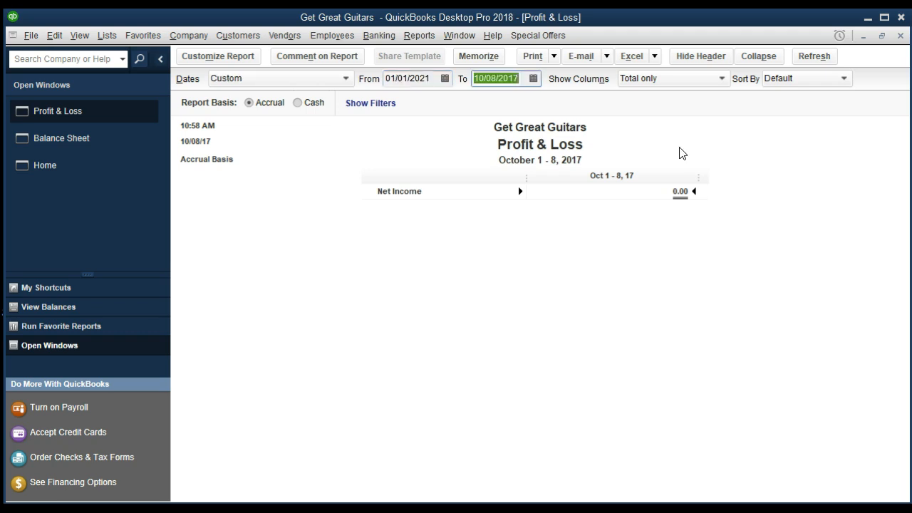
text(123121)
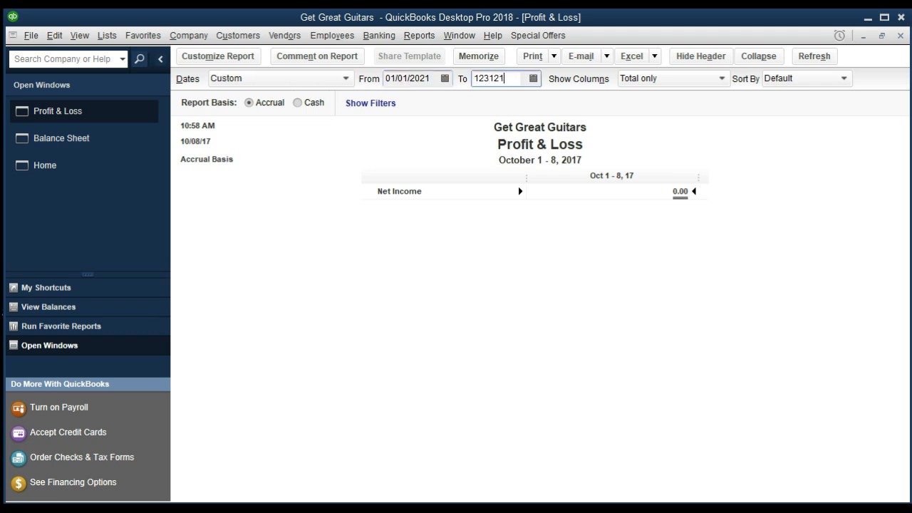
key(Tab)
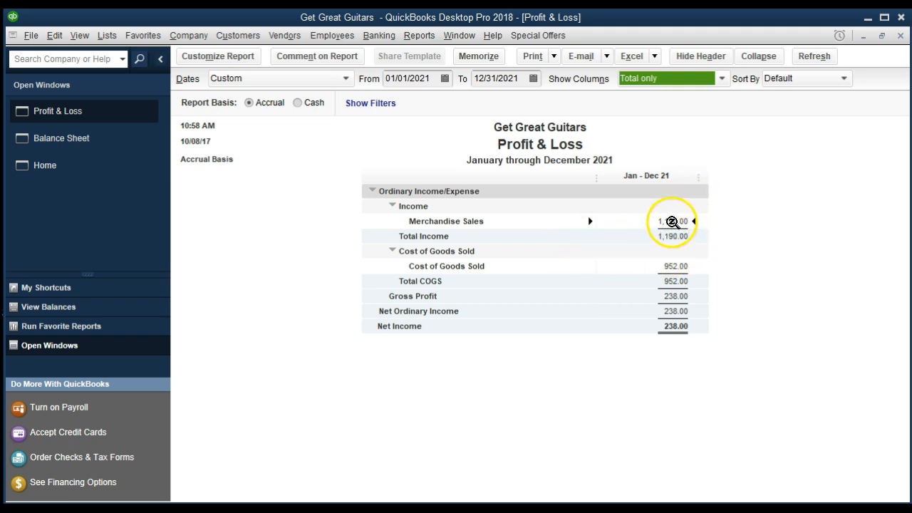
double_click(672, 220)
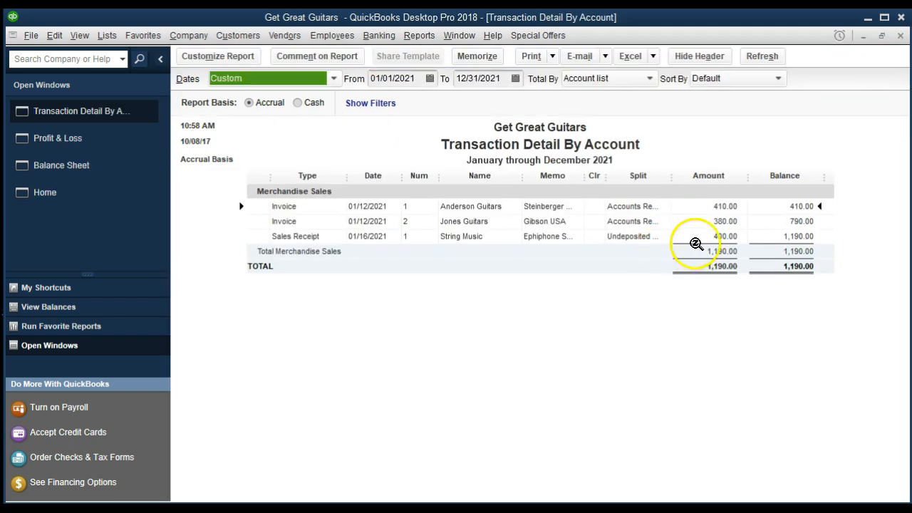
click(680, 237)
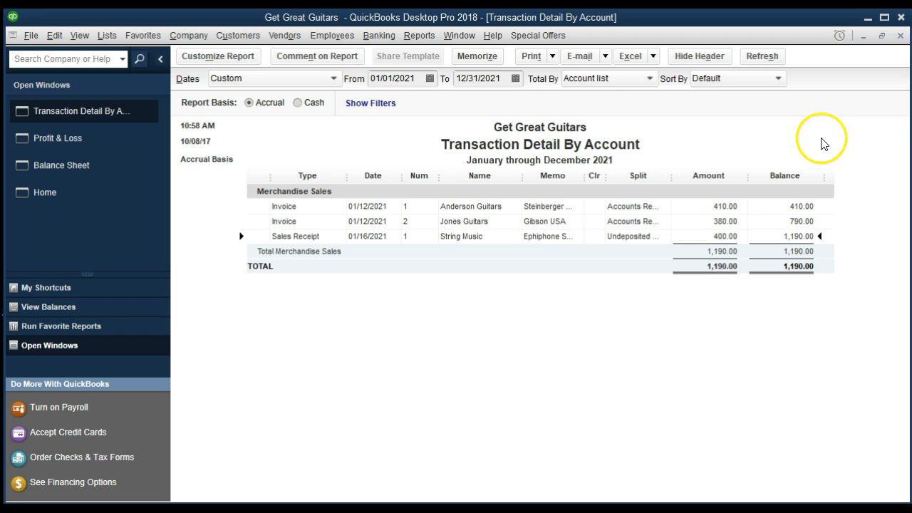
click(900, 37)
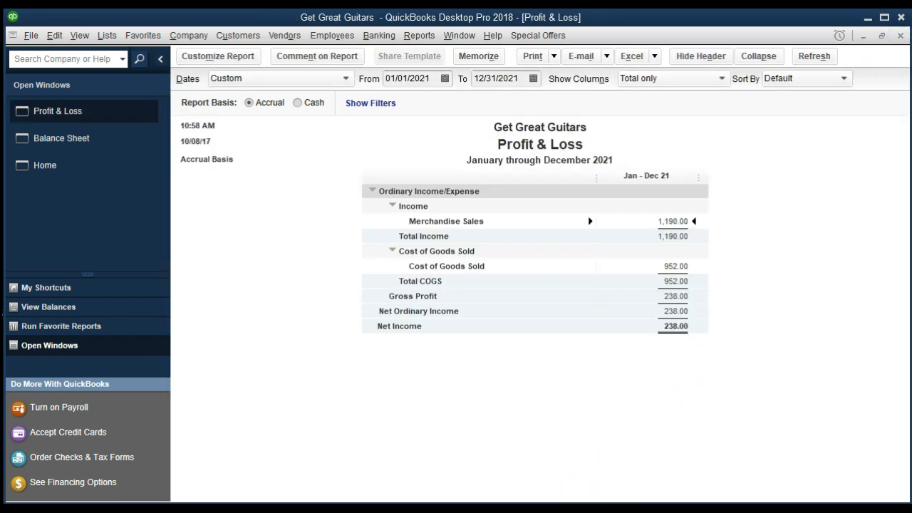
On the Balance Sheet, QuickZoom on the 59.50 Sales Tax Payable to see its three transactions
click(77, 143)
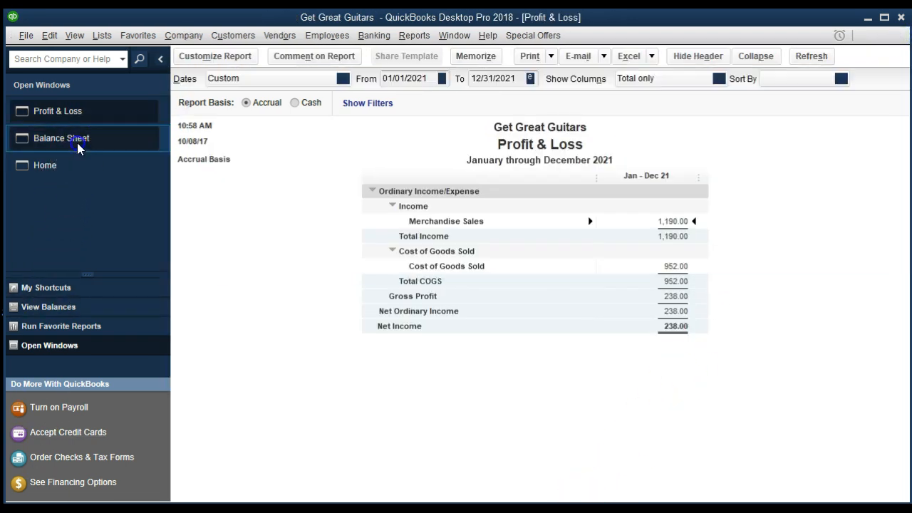
scroll(281, 340, down, 2)
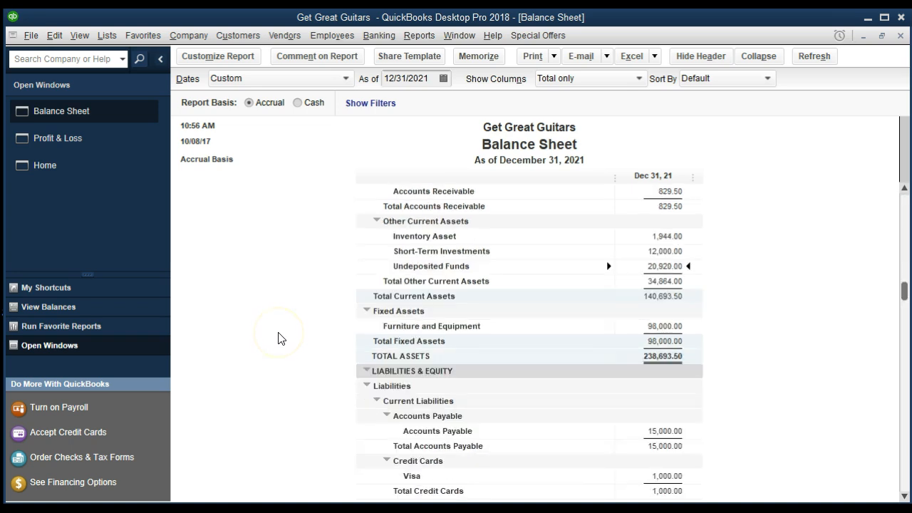
scroll(279, 338, down, 3)
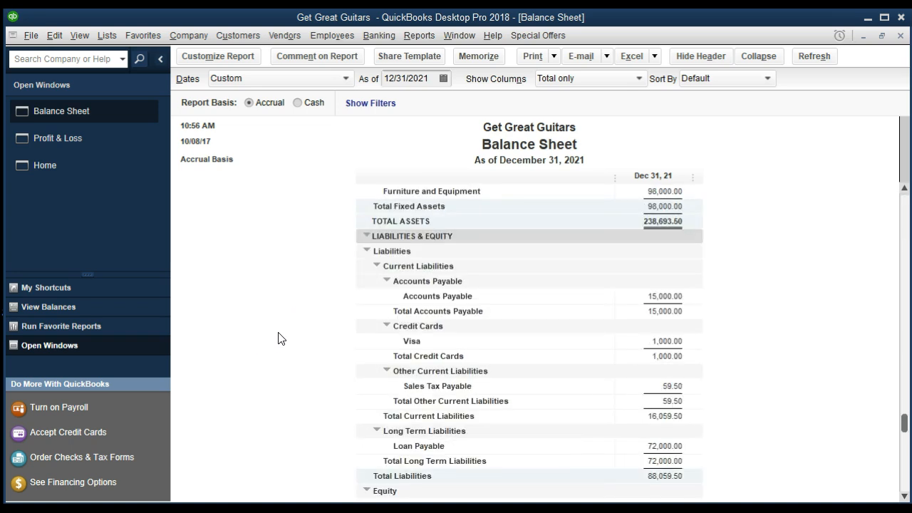
scroll(279, 338, down, 1)
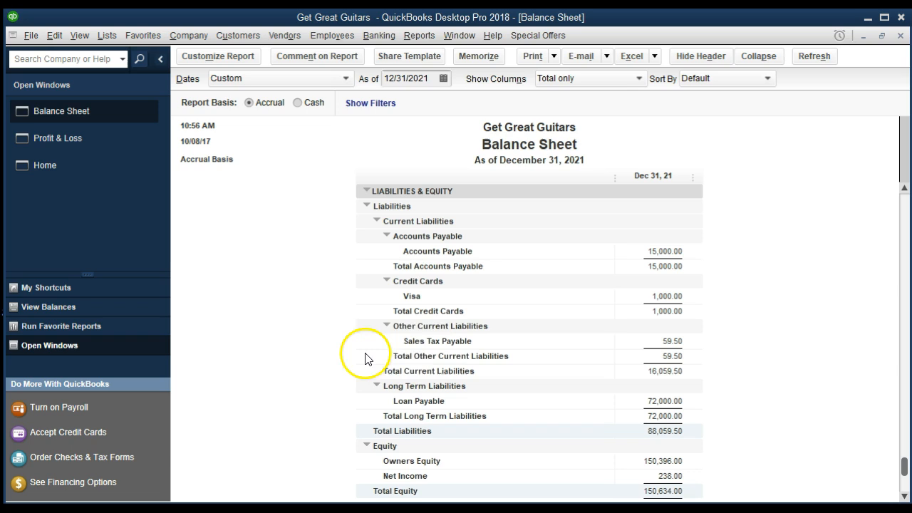
double_click(671, 341)
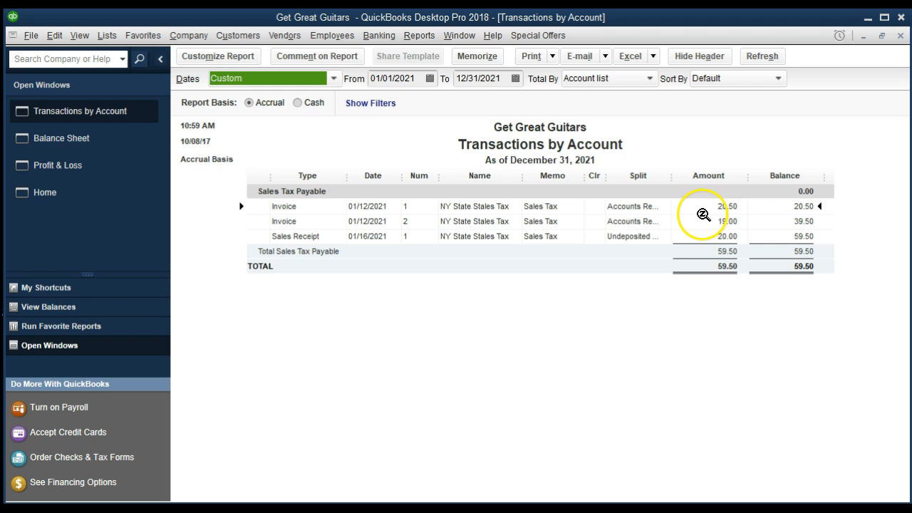
click(708, 263)
Close the sales tax detail and QuickZoom on the Balance Sheet's Inventory Asset
click(900, 36)
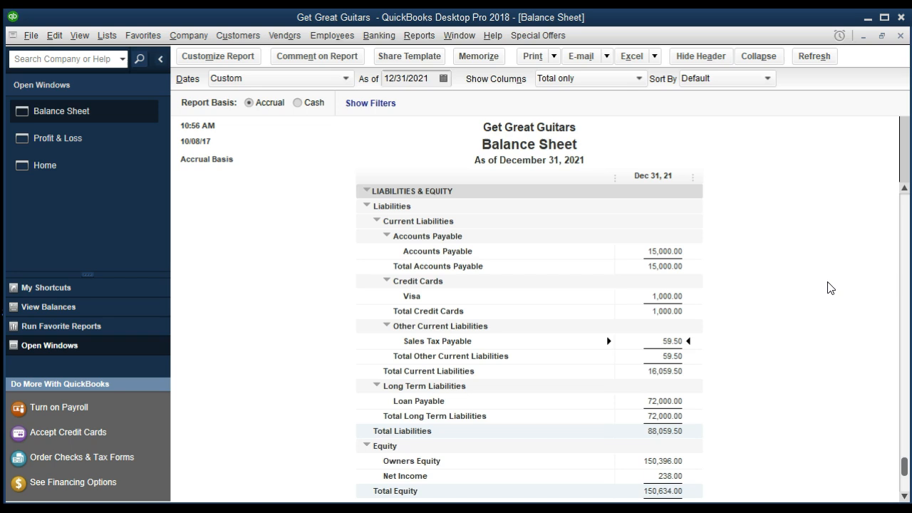
scroll(787, 367, up, 5)
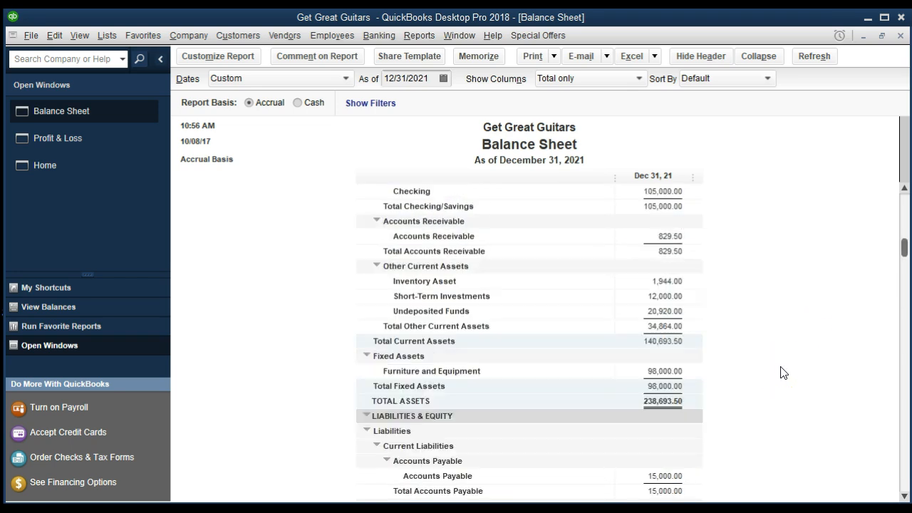
scroll(783, 373, up, 1)
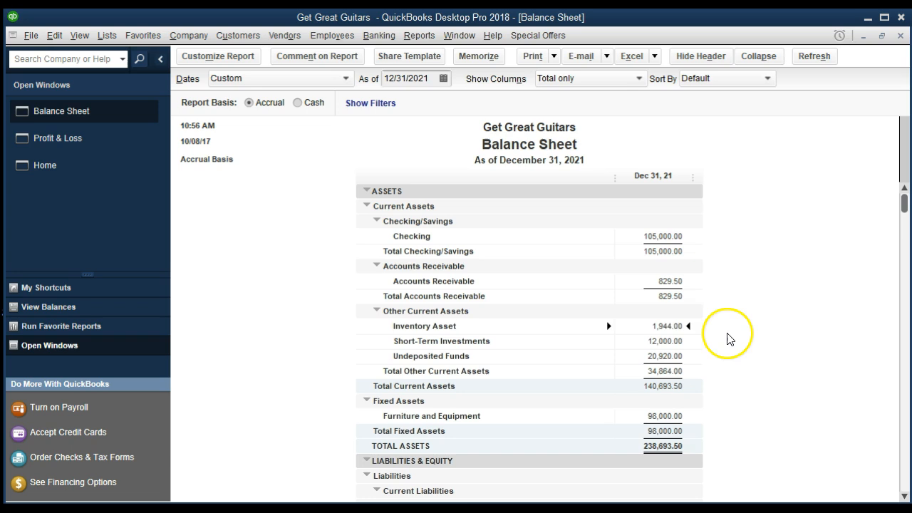
double_click(658, 325)
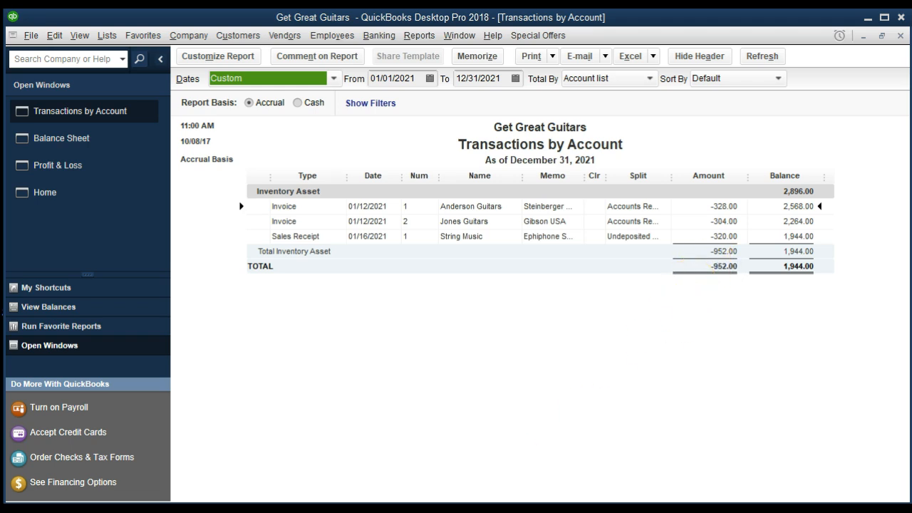
Open the String Music sales receipt from the Inventory Asset detail, then close it
click(720, 236)
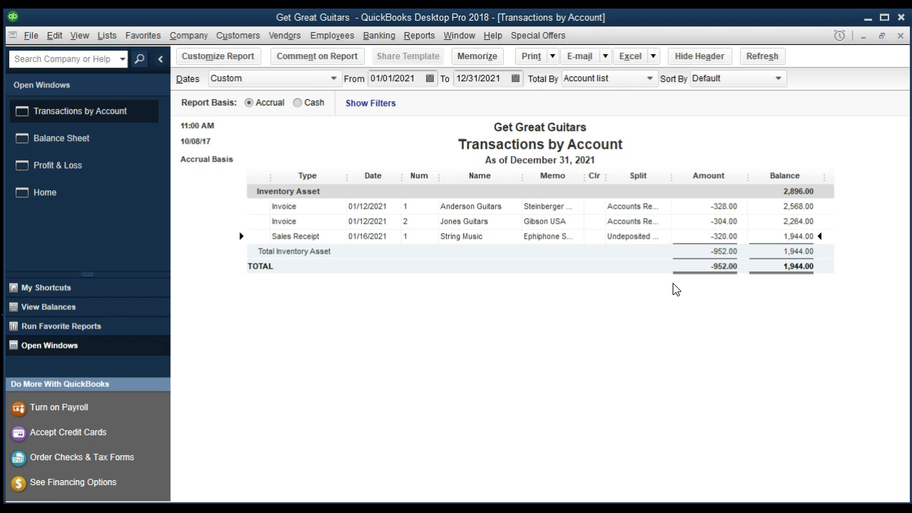
click(703, 253)
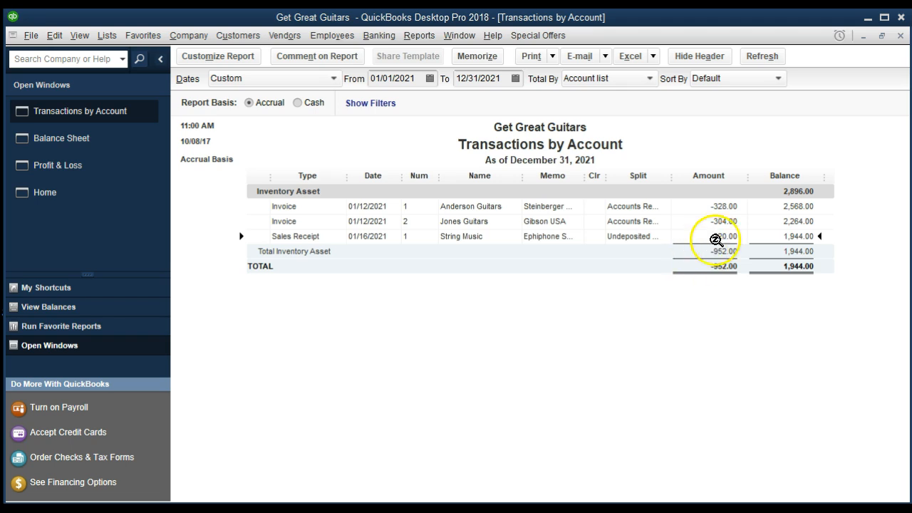
double_click(729, 236)
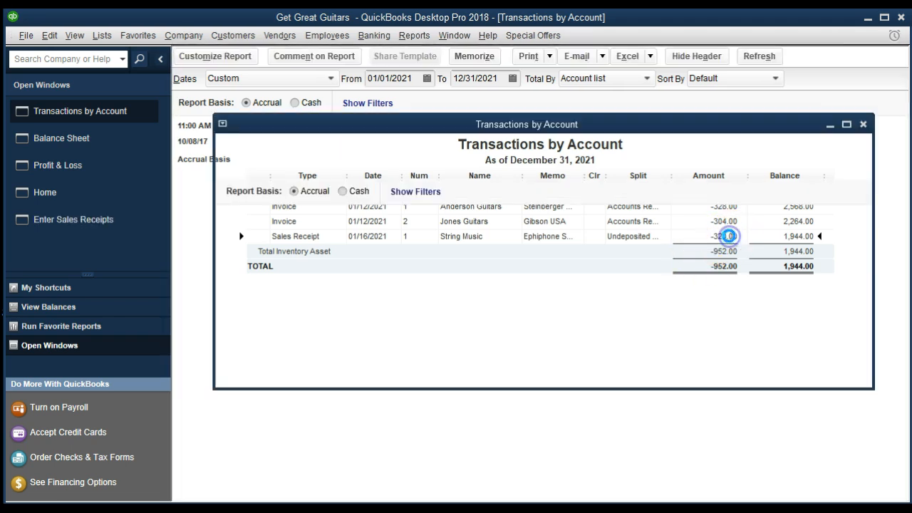
click(476, 255)
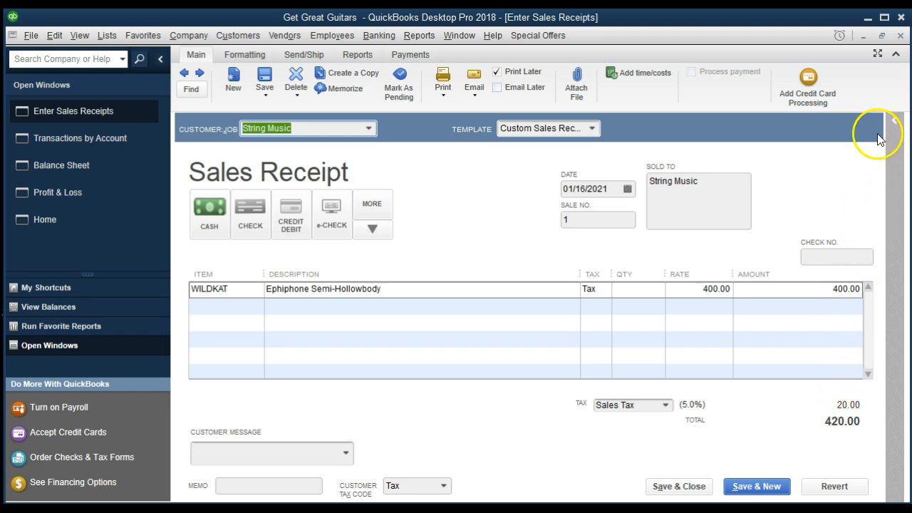
click(899, 35)
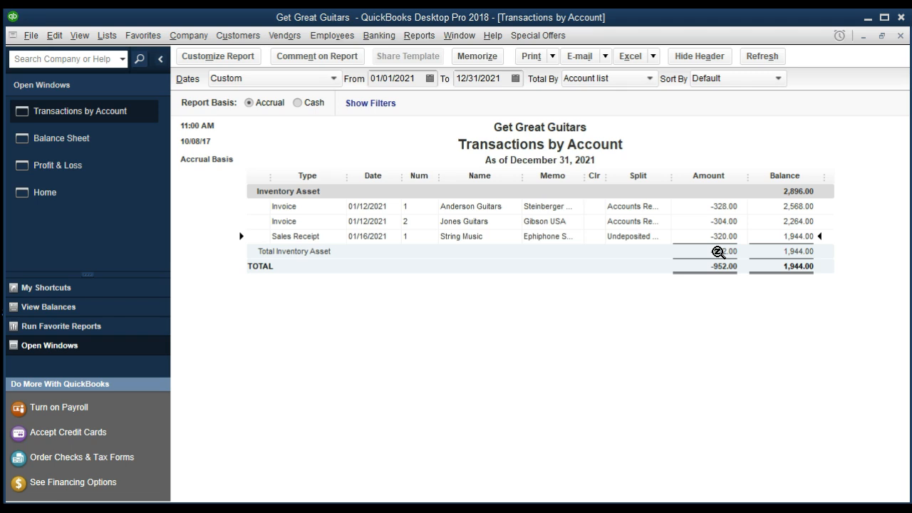
Close the Inventory Asset report and QuickZoom on the Profit & Loss's 952.00 Cost of Goods Sold
click(900, 36)
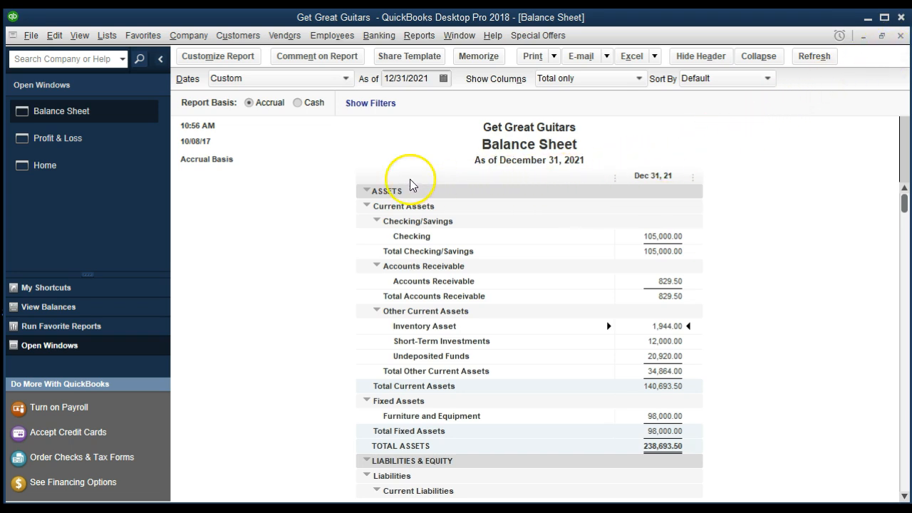
click(101, 141)
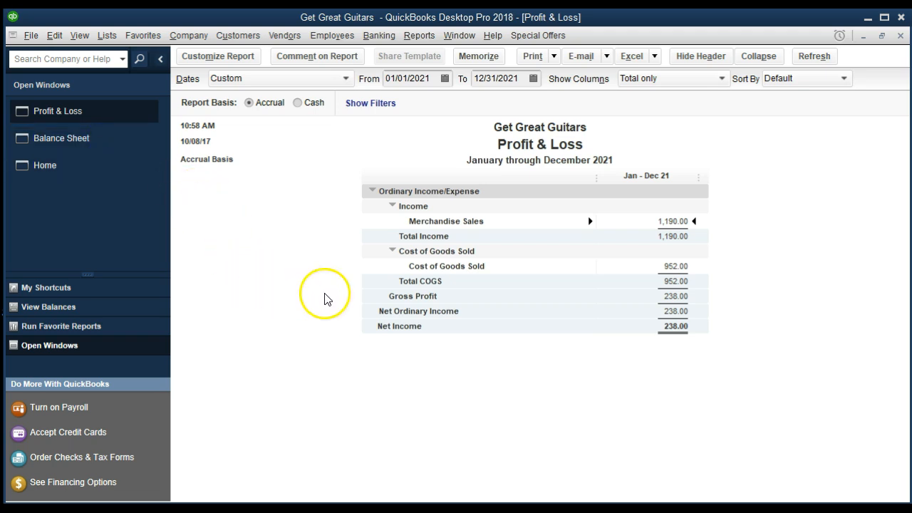
click(675, 268)
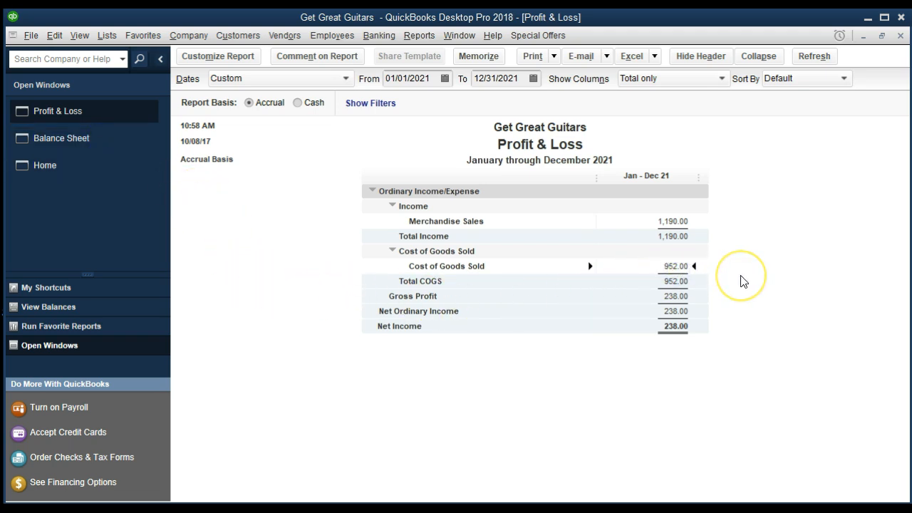
double_click(676, 269)
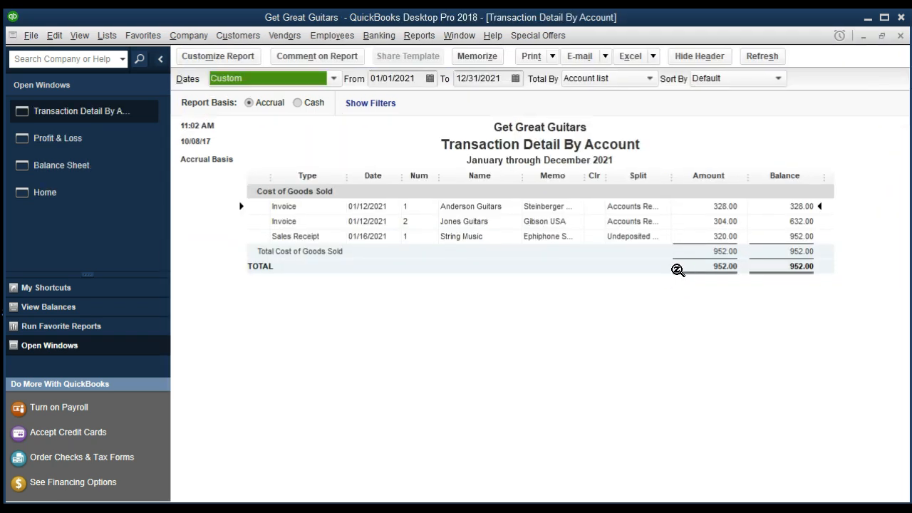
Open the String Music 320.00 receipt from the COGS detail, then close both windows
click(710, 237)
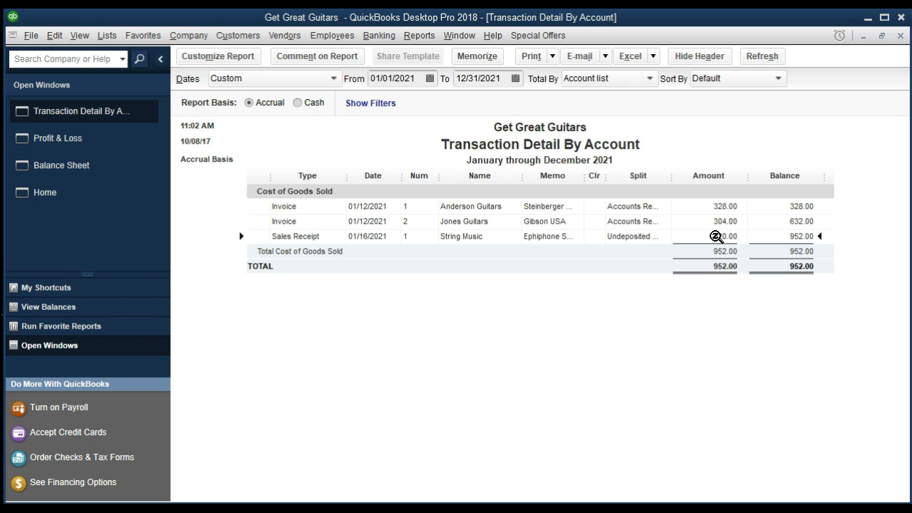
double_click(716, 236)
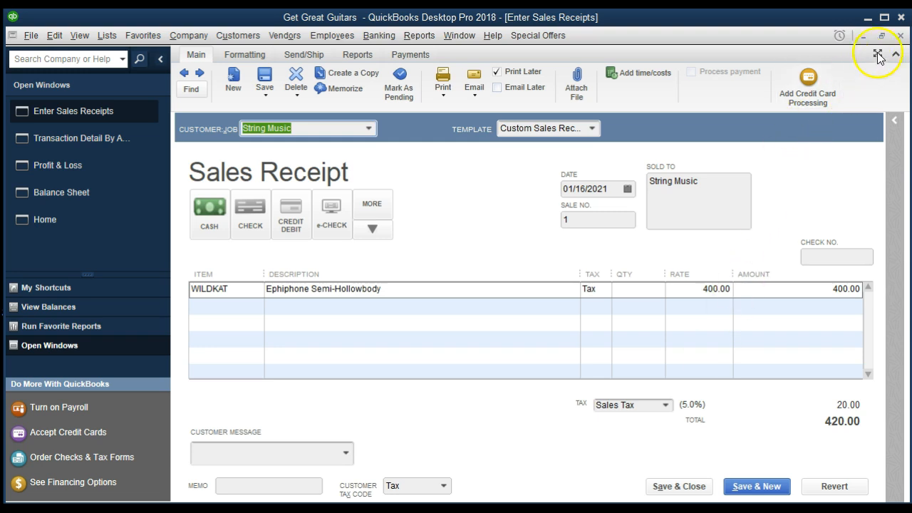
click(900, 35)
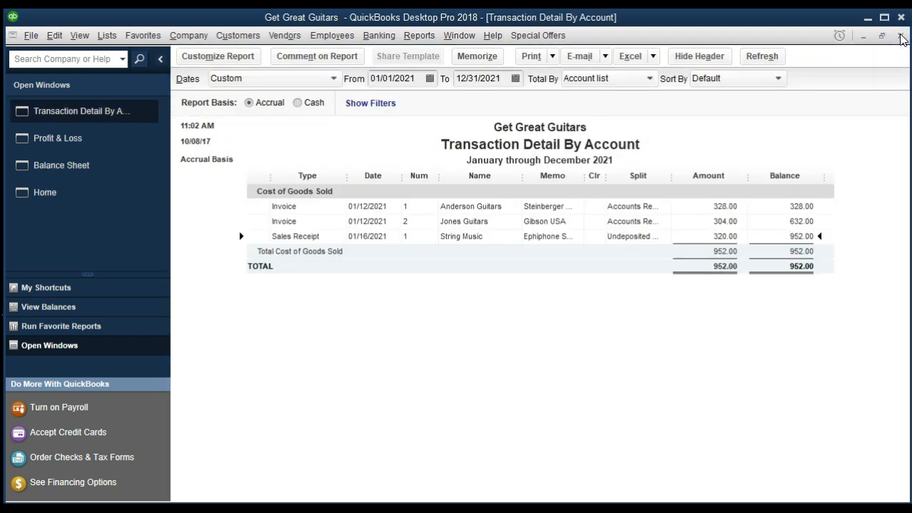
click(900, 35)
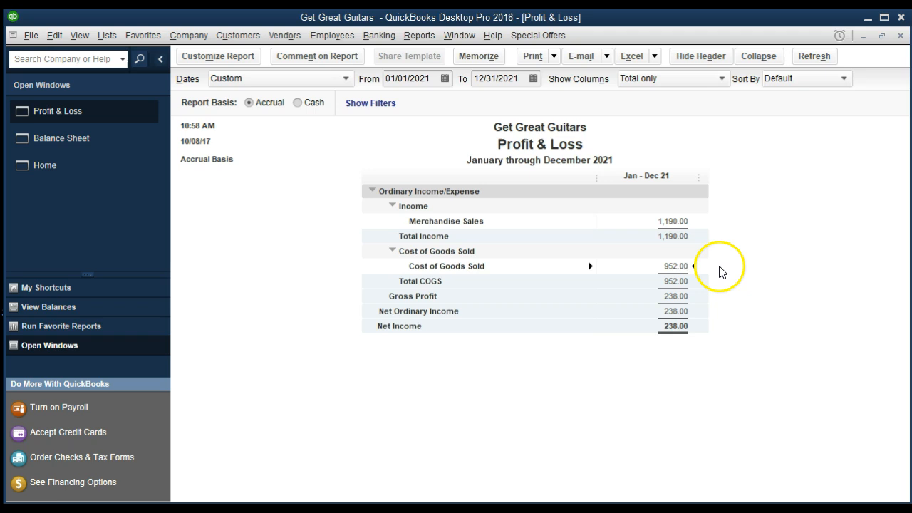
Double-click the Merchandise Sales amount, then return to the Get Great Guitars Home page
double_click(689, 221)
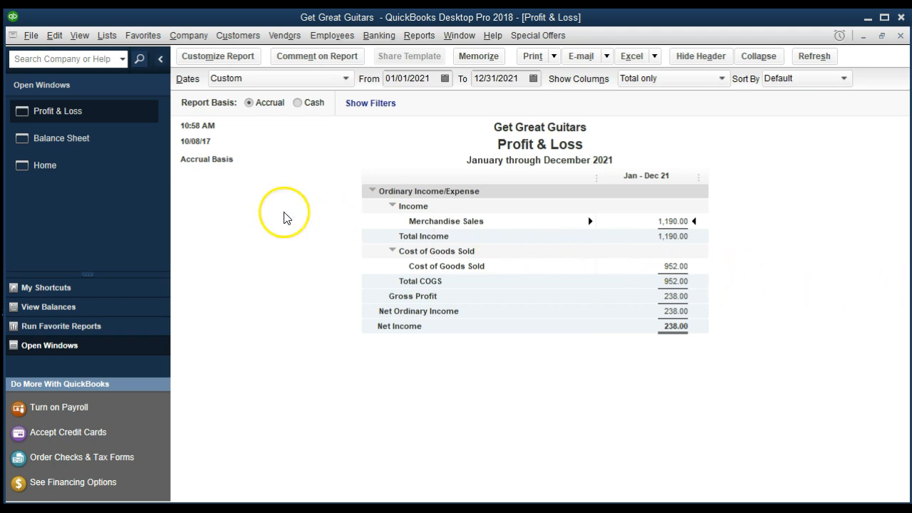
click(48, 168)
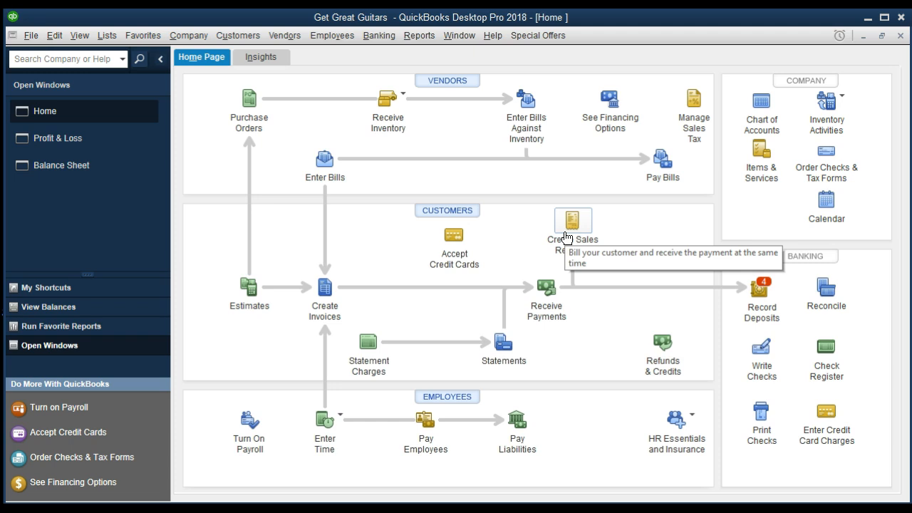
Start a new sales receipt and Quick Add 'Sam The Guitar Man' as its customer
click(566, 237)
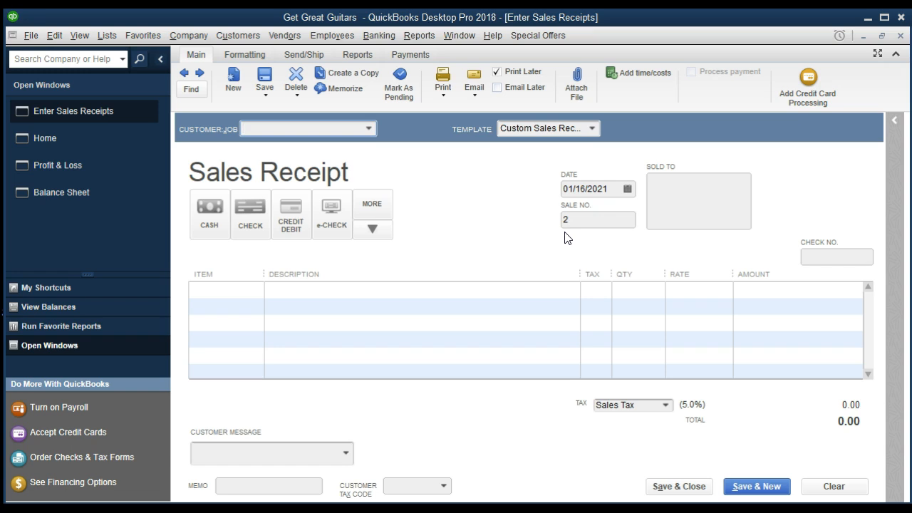
click(369, 128)
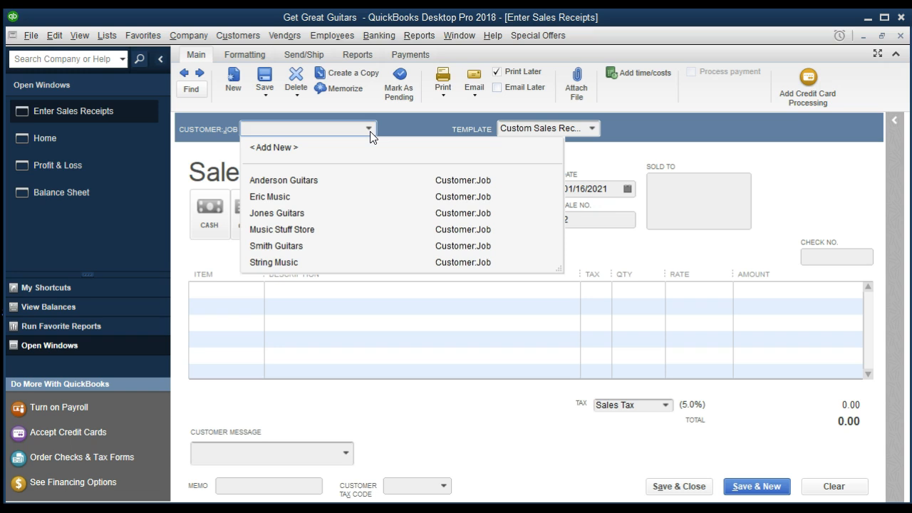
click(369, 130)
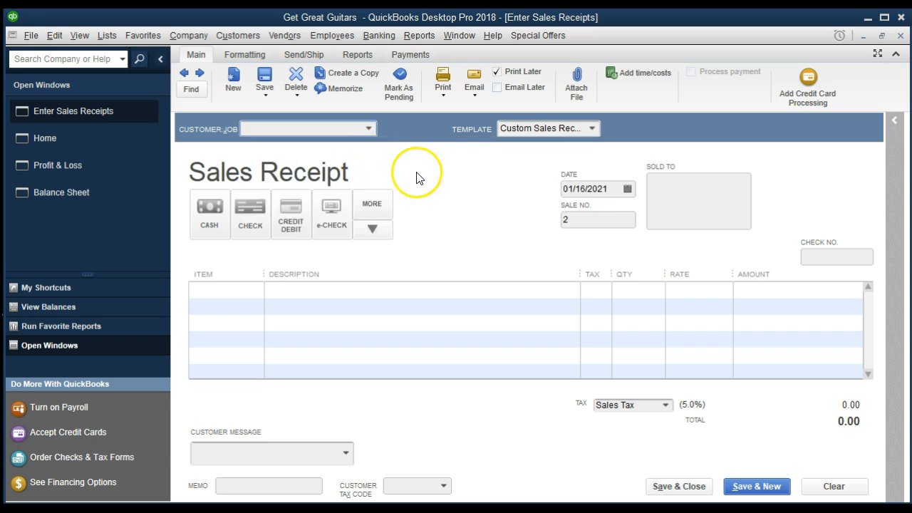
text(Sam The Guitar Man)
key(Tab)
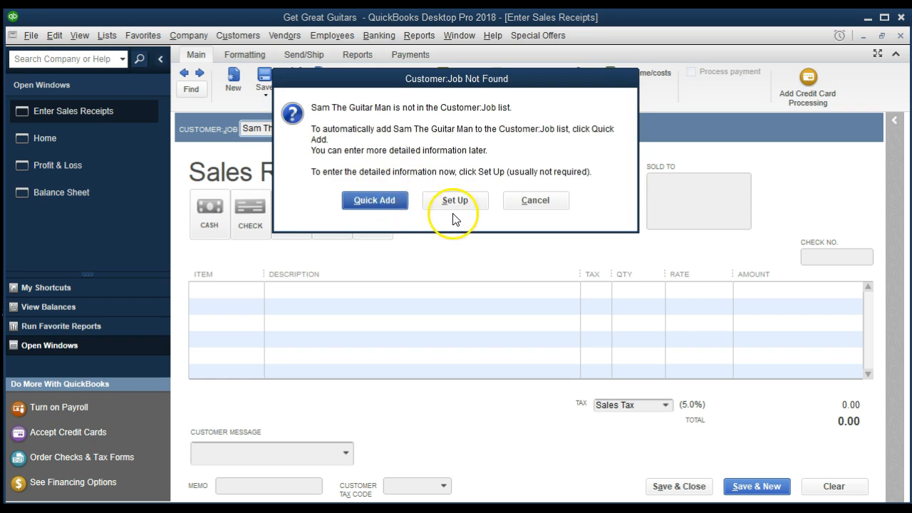
click(383, 203)
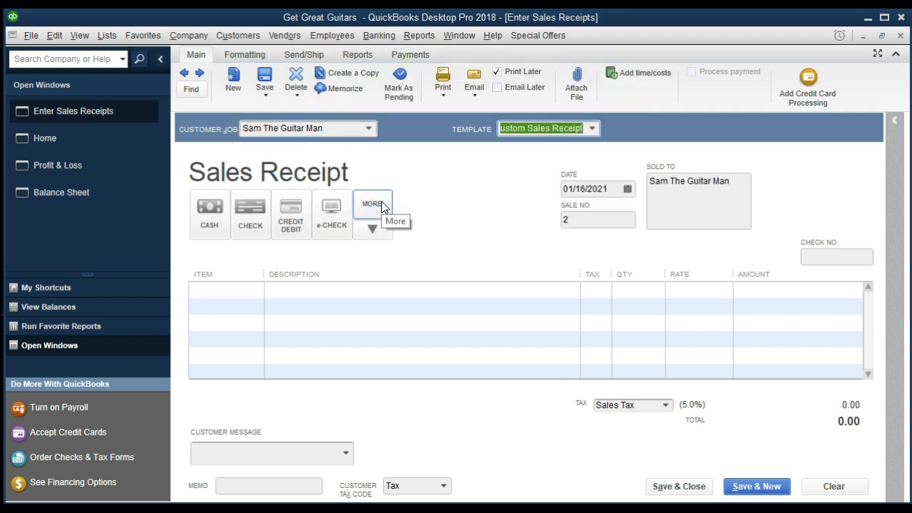
Choose Cash as payment on receipt 2 and move through the header fields to the first item line
click(220, 214)
key(Tab)
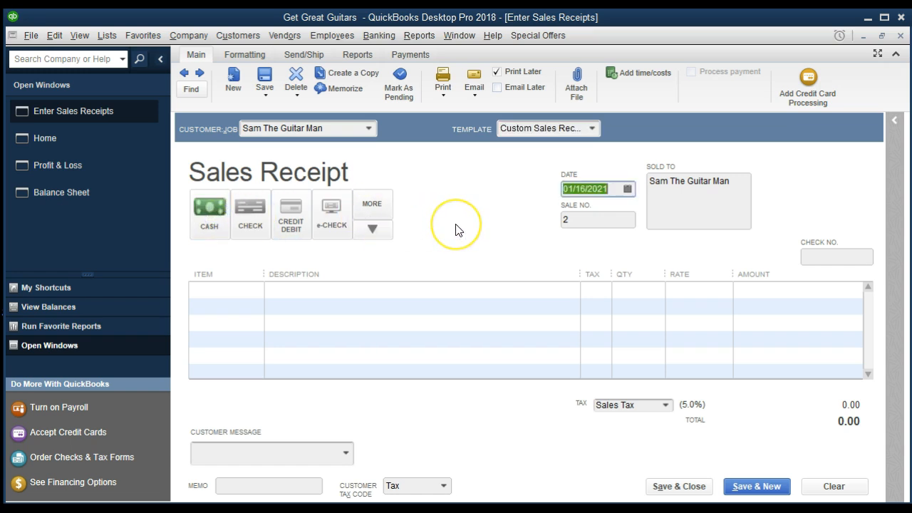
key(Tab)
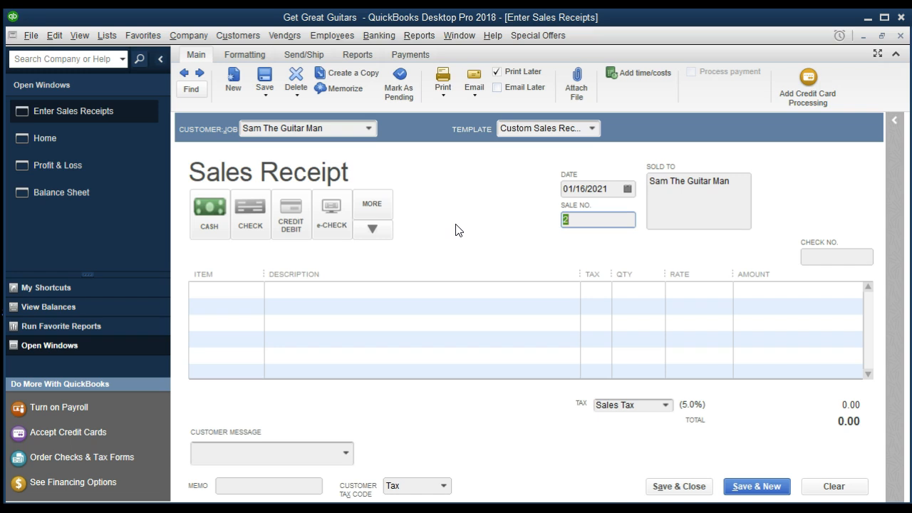
key(Tab)
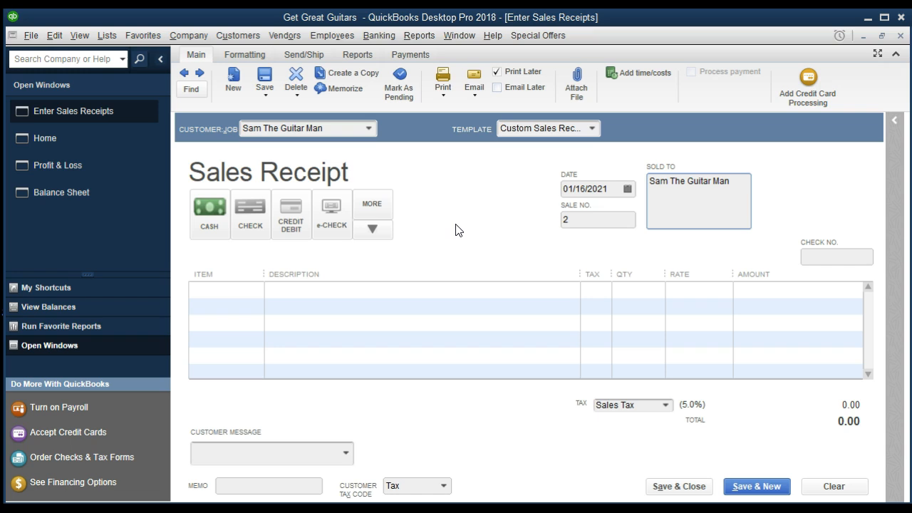
key(Tab)
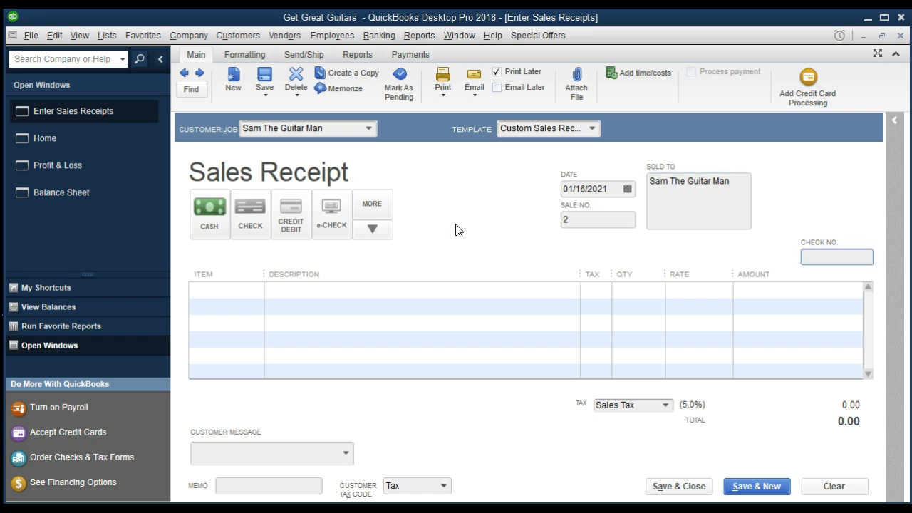
key(Tab)
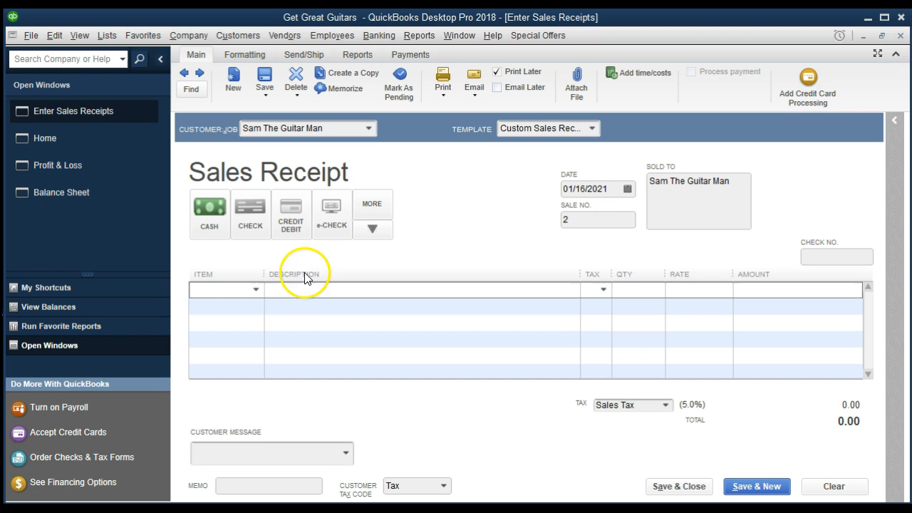
Add Diagnostic as the first line with quantity 1 at 68.00
click(255, 291)
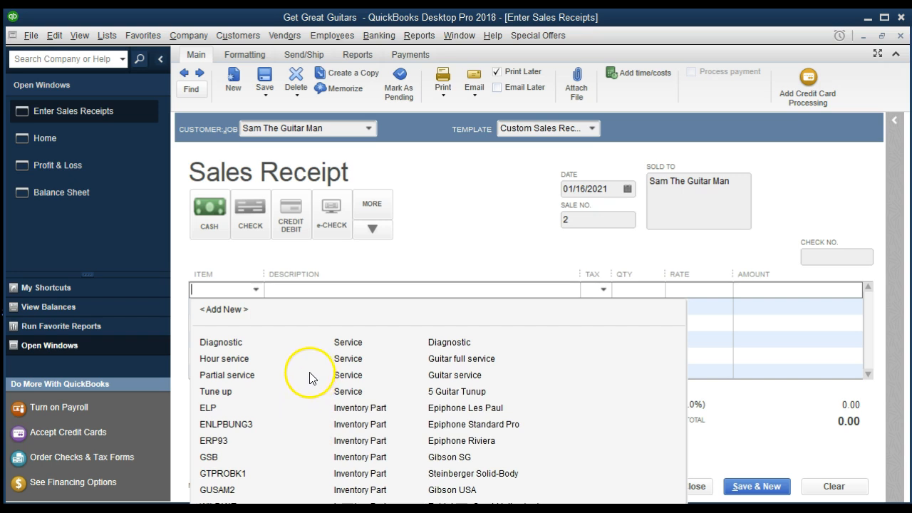
click(354, 344)
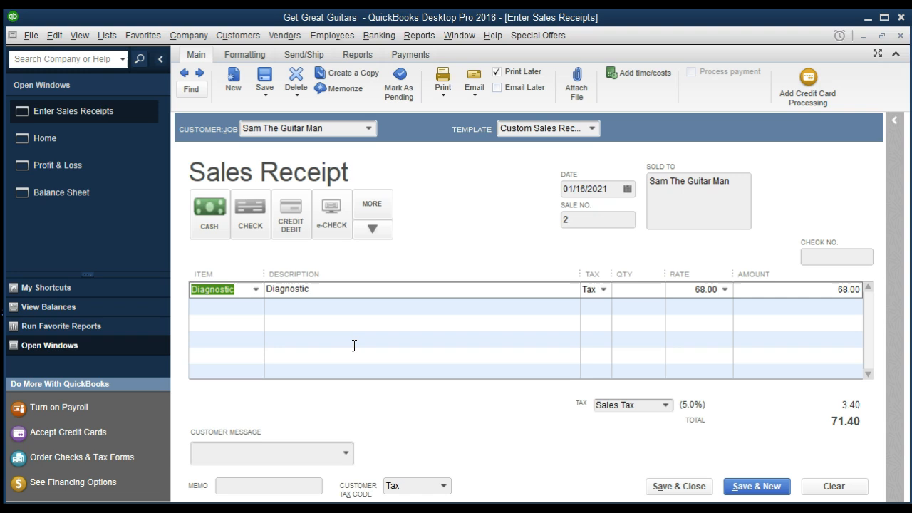
key(Tab)
key(Tab)
key(Tab)
key(Tab)
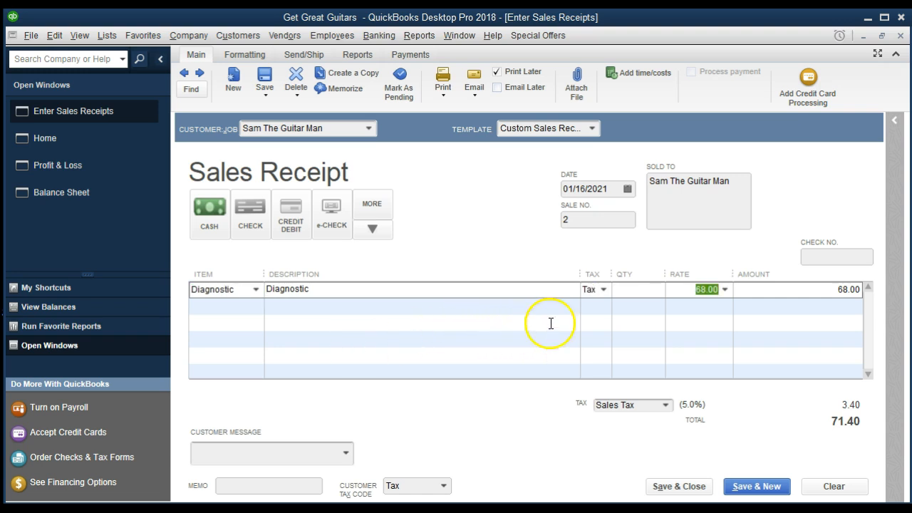
click(653, 292)
text(1)
key(Tab)
key(Tab)
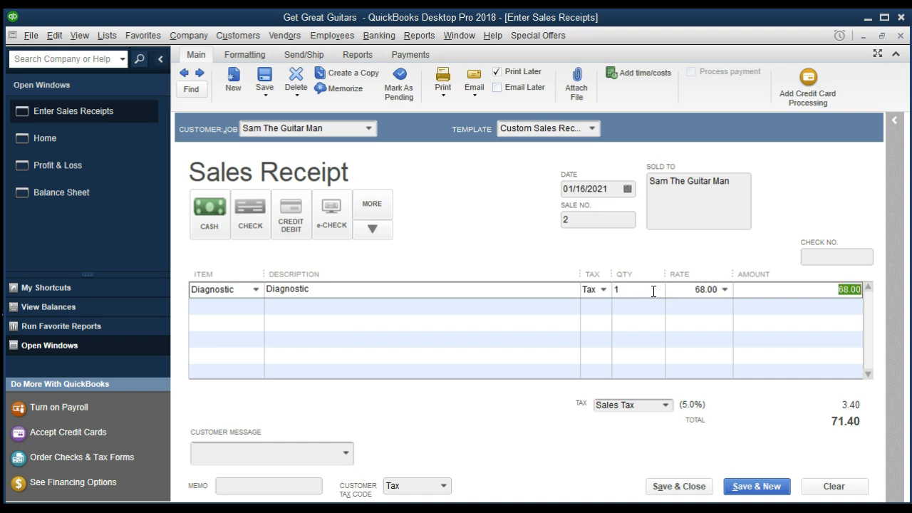
key(Tab)
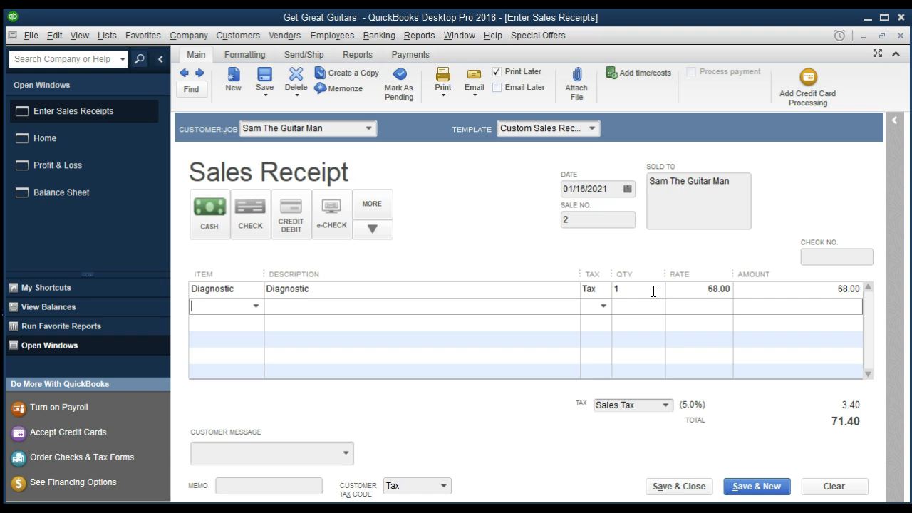
Add Hour service (Guitar full service) as the second line with quantity 1 at 140.00
click(255, 306)
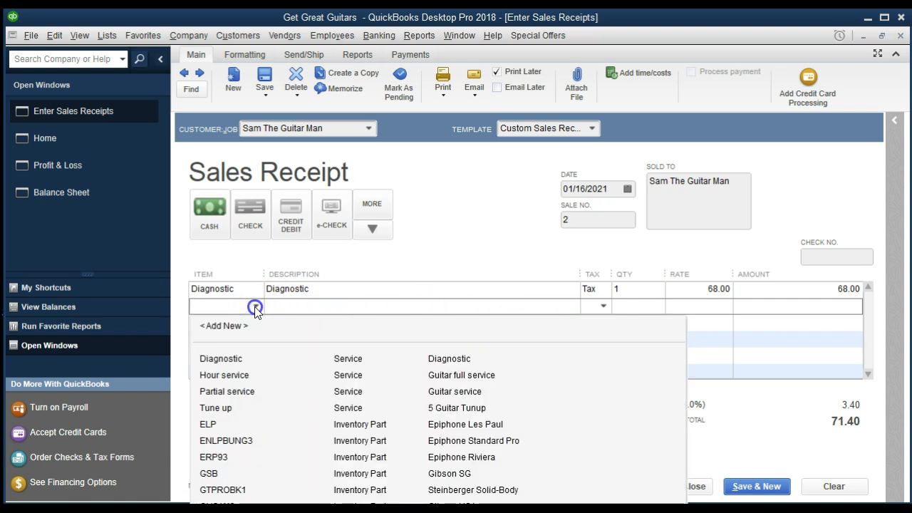
click(235, 379)
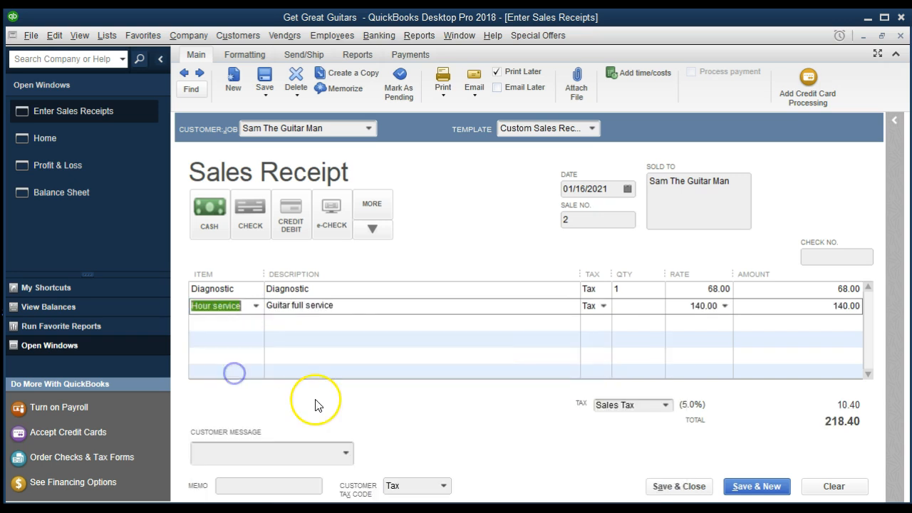
click(354, 393)
key(Tab)
key(Tab)
text(1)
key(Tab)
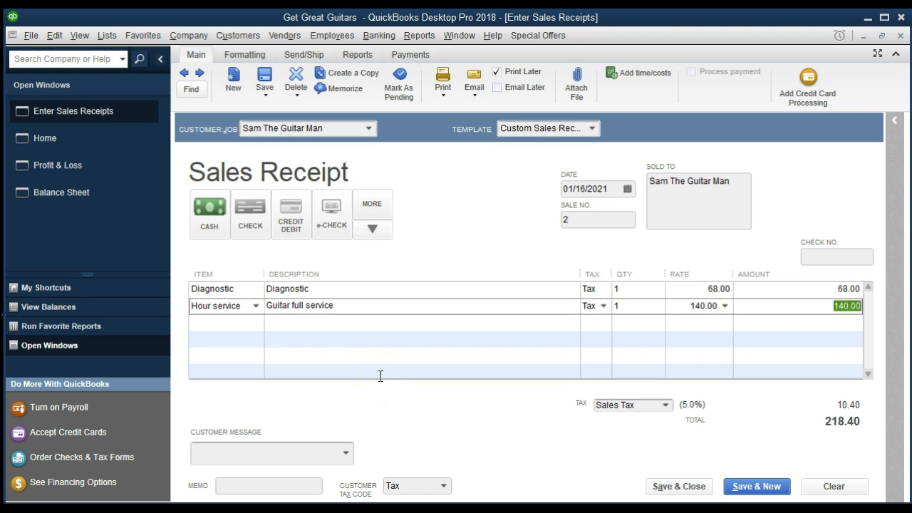
key(Tab)
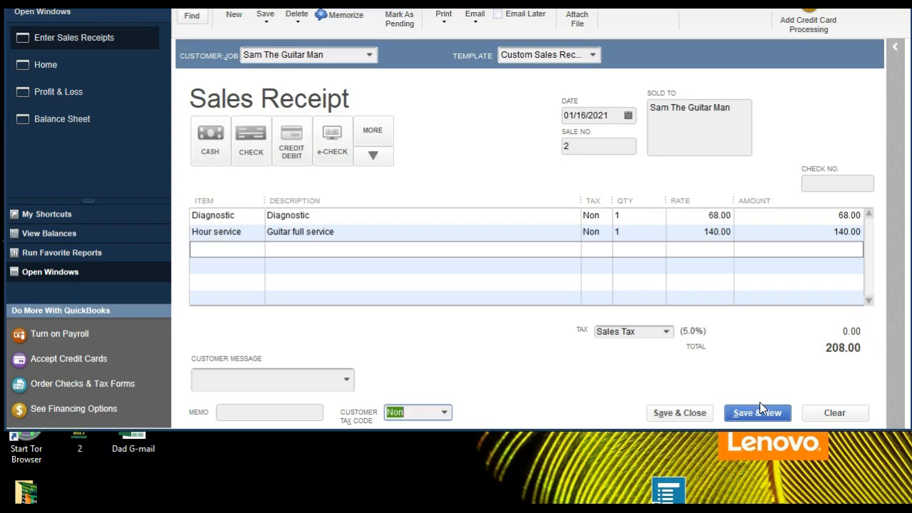
Set the customer tax code to Non for a 208.00 total, save and close, keeping the change
click(445, 412)
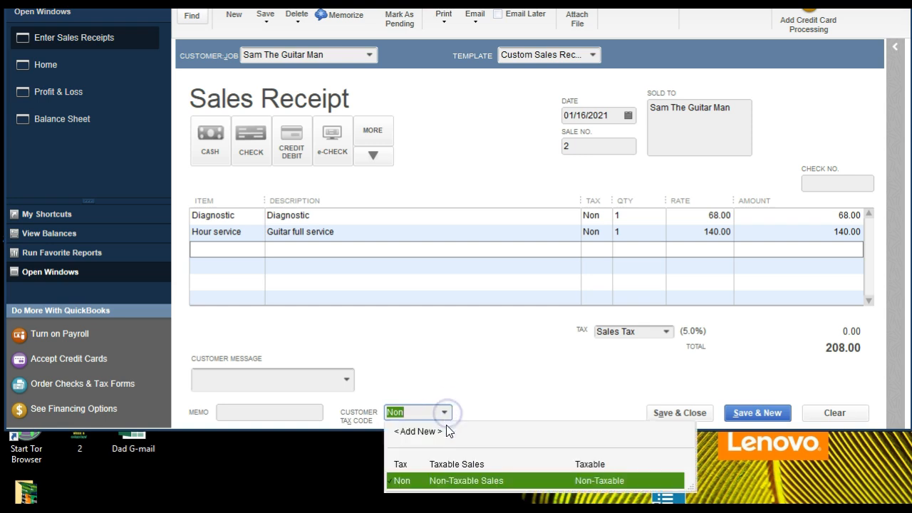
click(456, 487)
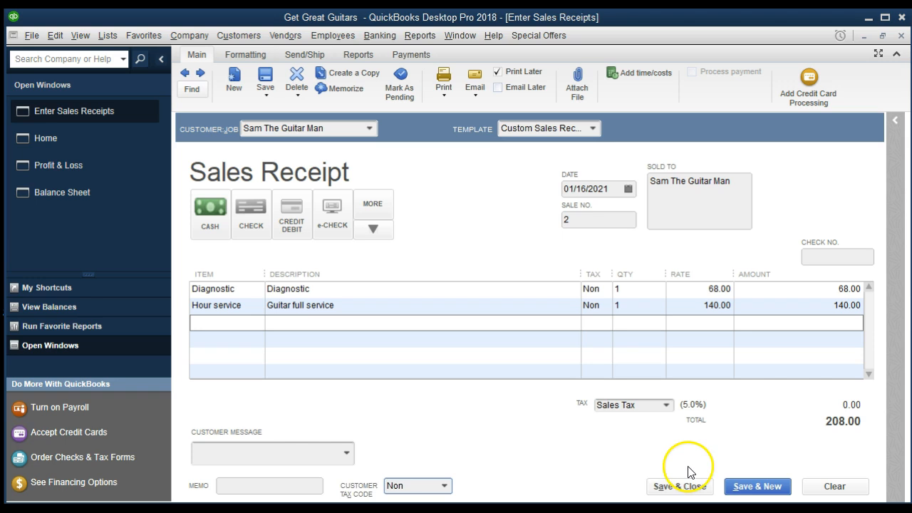
click(706, 488)
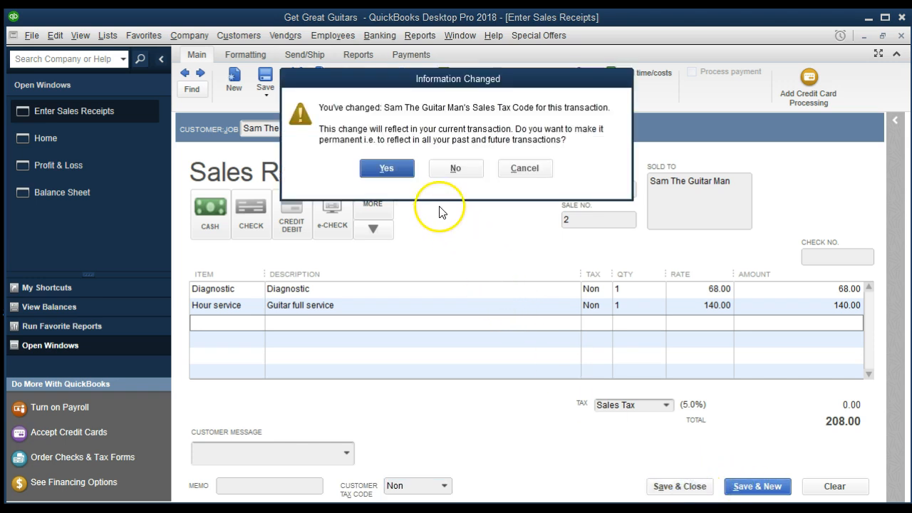
click(394, 169)
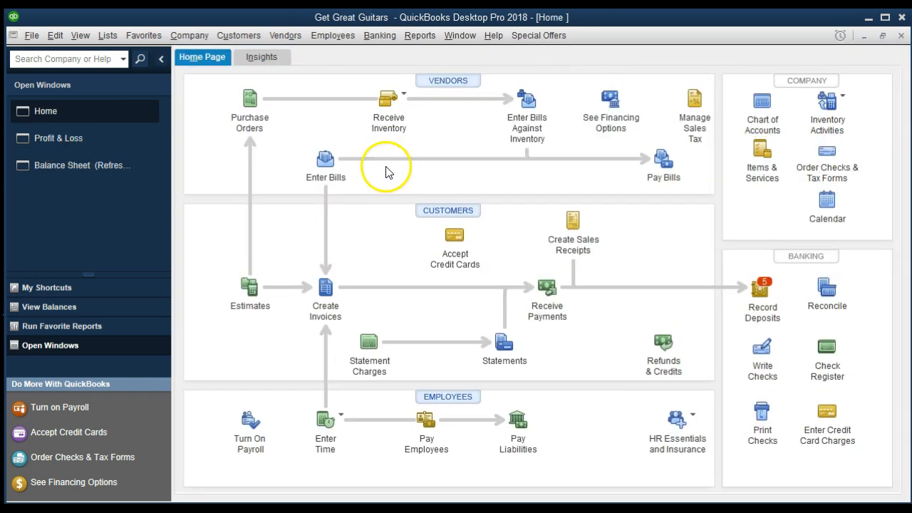
QuickZoom Undeposited Funds on the Balance Sheet, view the customer's 208.00 receipt, then close both windows
click(83, 172)
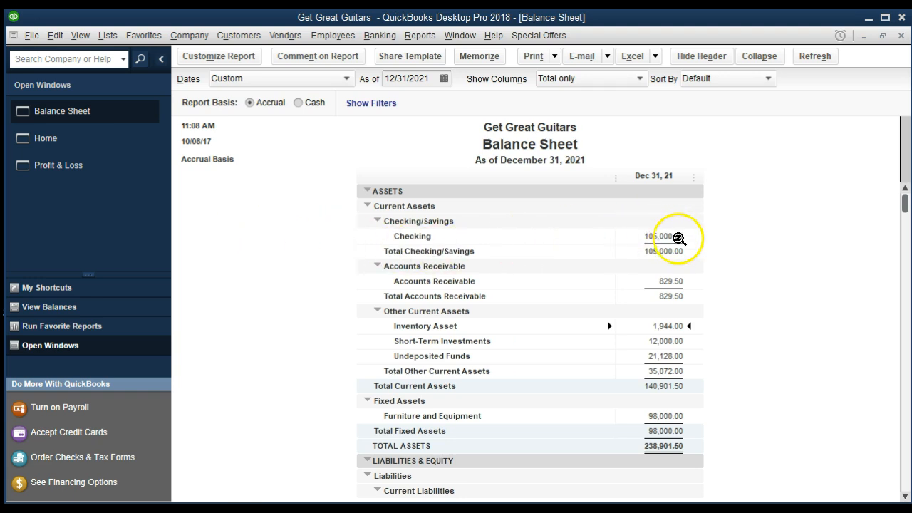
click(679, 238)
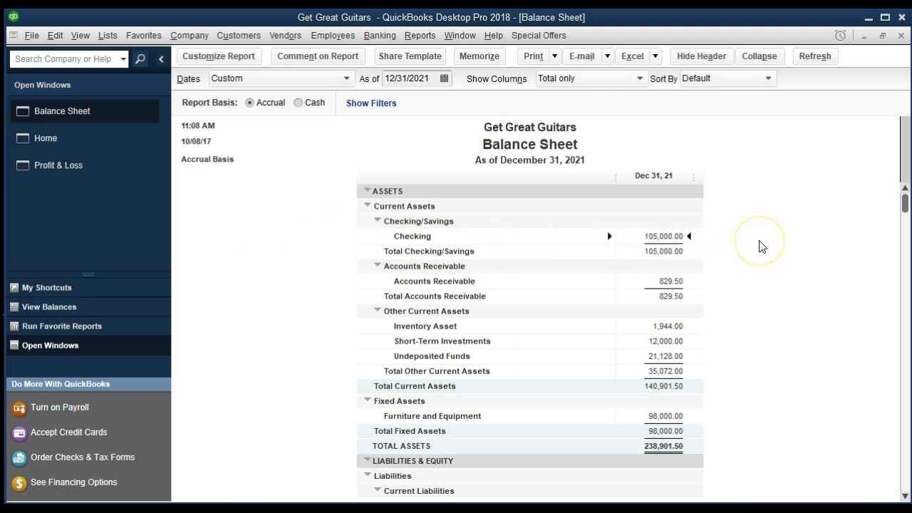
click(673, 356)
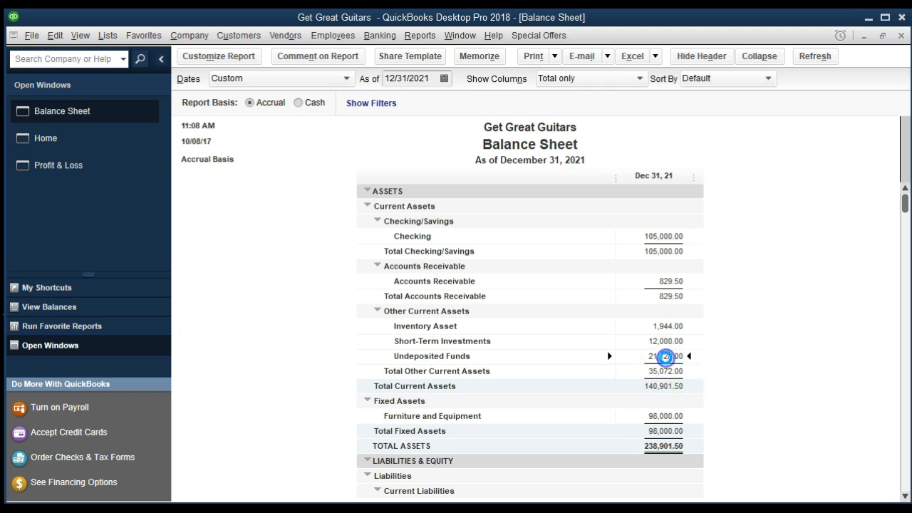
double_click(665, 356)
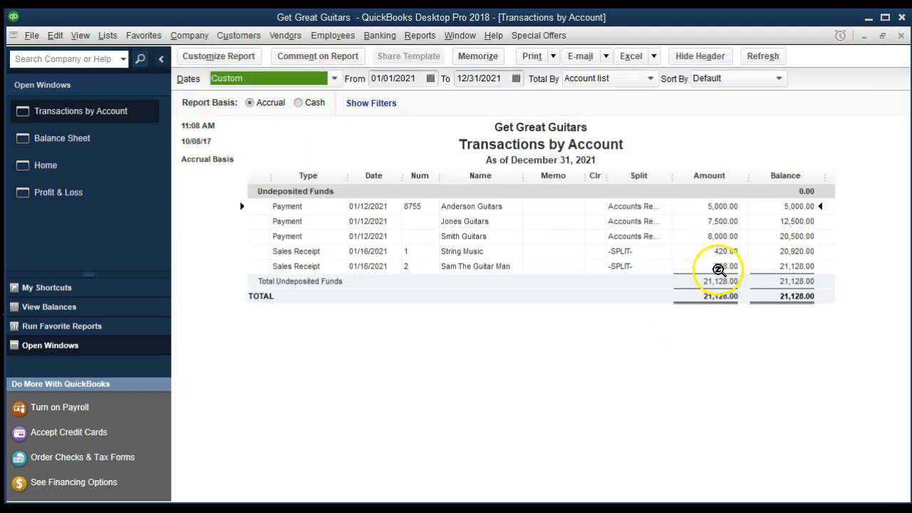
click(718, 268)
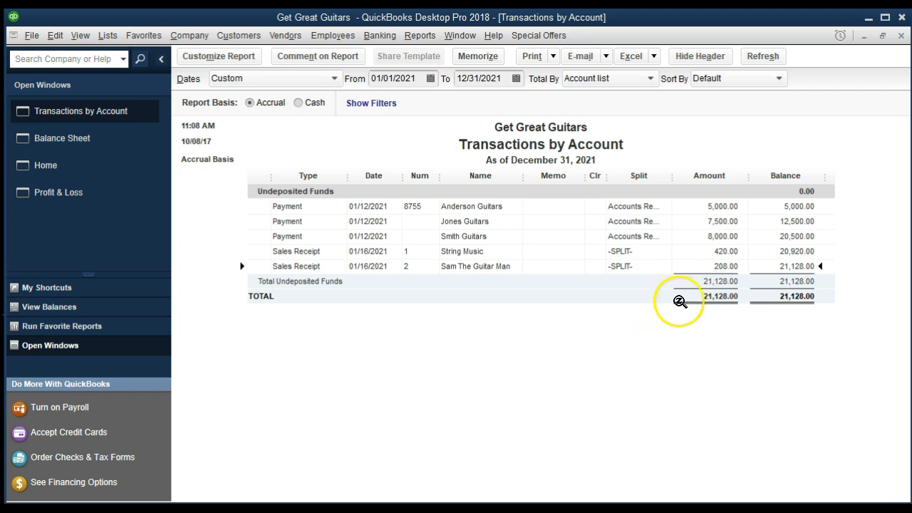
double_click(718, 266)
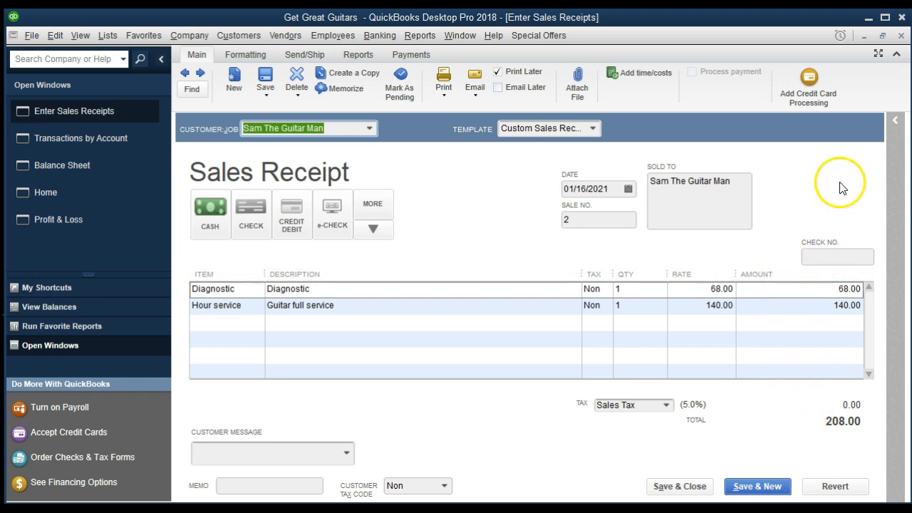
click(901, 35)
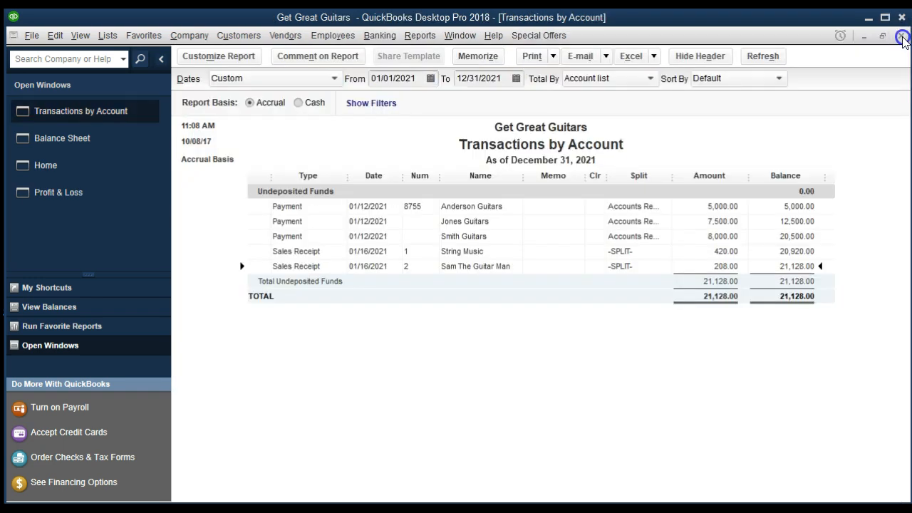
click(902, 36)
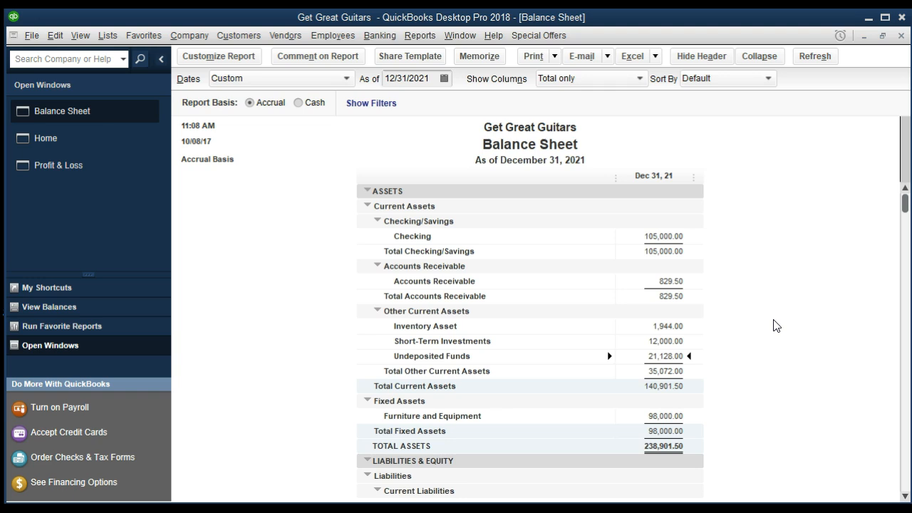
Review the Balance Sheet's asset and liability balances, then switch back to the 2021 Profit & Loss report
click(673, 236)
scroll(761, 319, down, 2)
scroll(761, 320, down, 1)
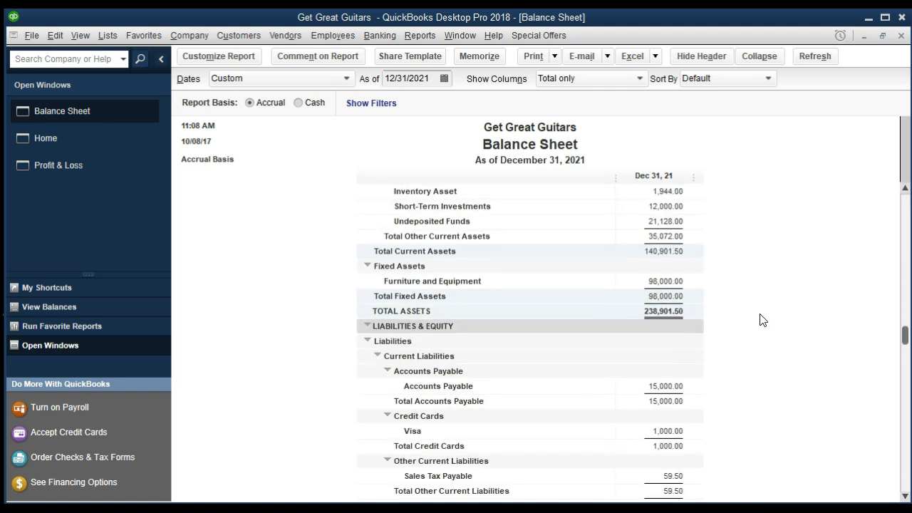
scroll(761, 319, up, 1)
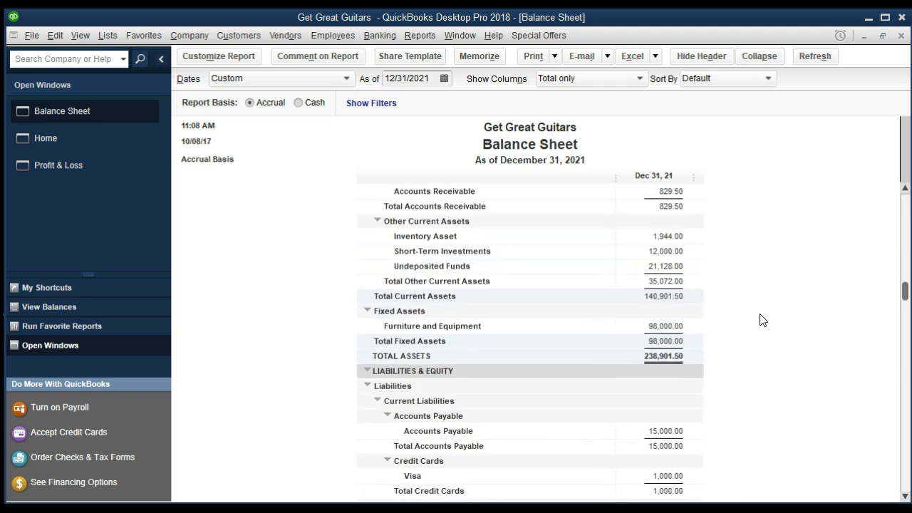
scroll(761, 319, up, 1)
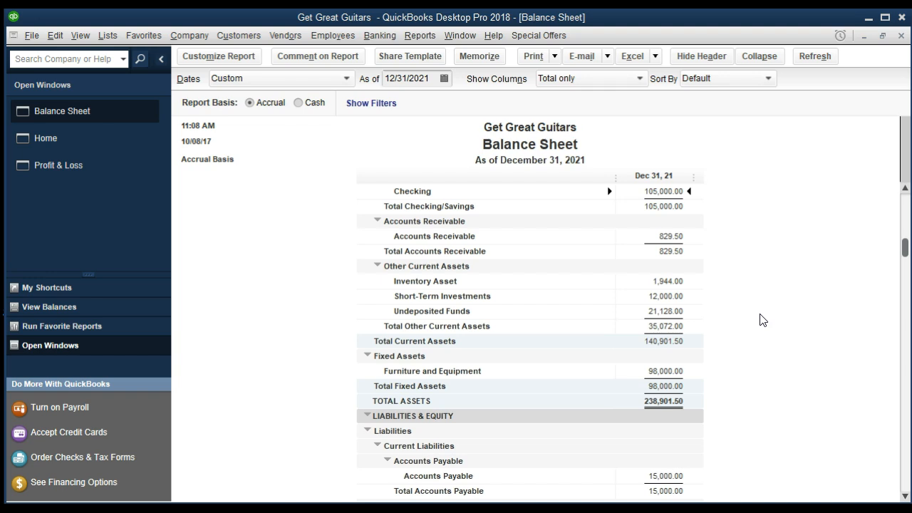
click(95, 177)
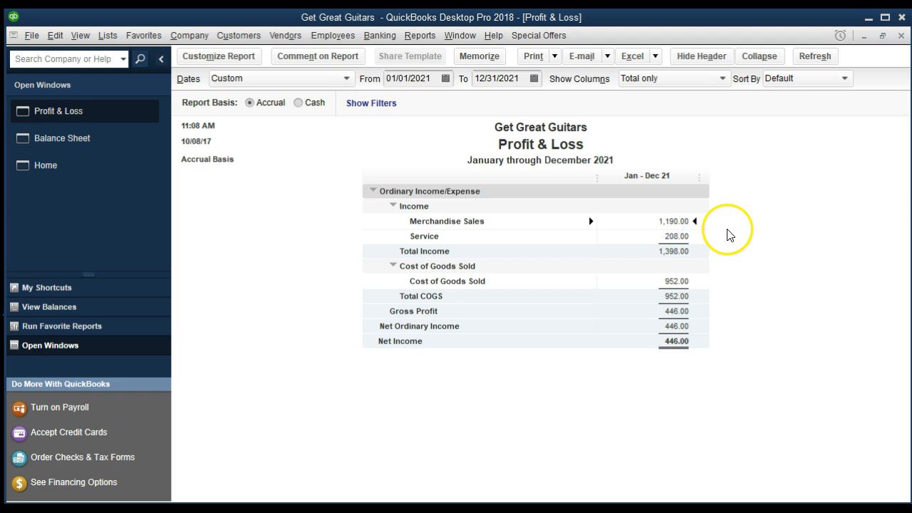
Select the Service income line on the Profit & Loss, then open the Item List
click(682, 235)
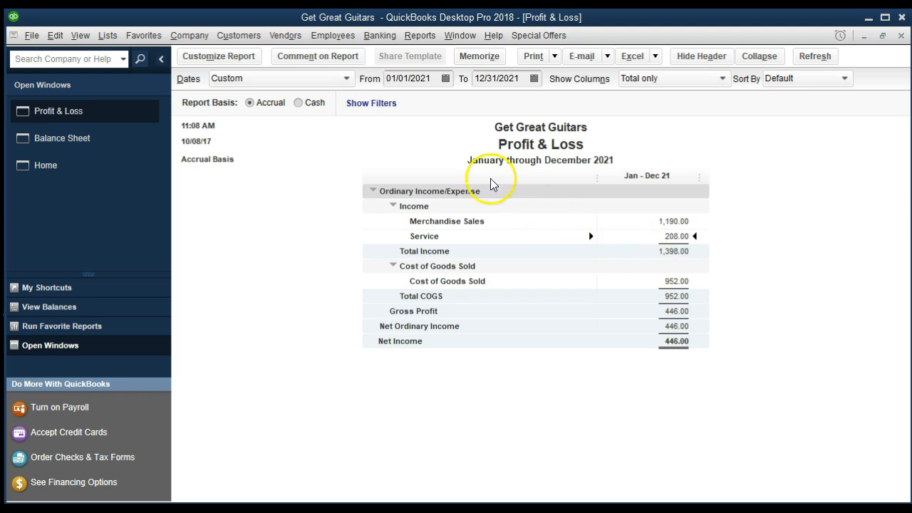
click(108, 39)
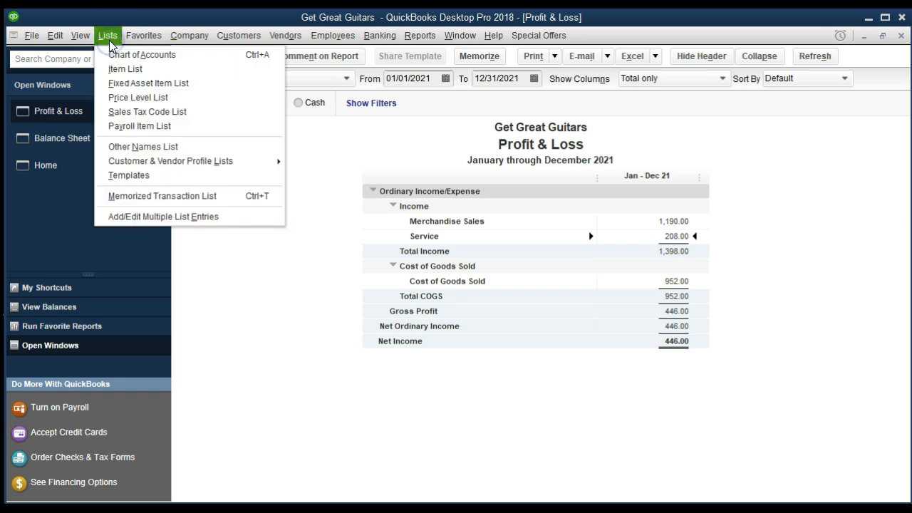
click(111, 71)
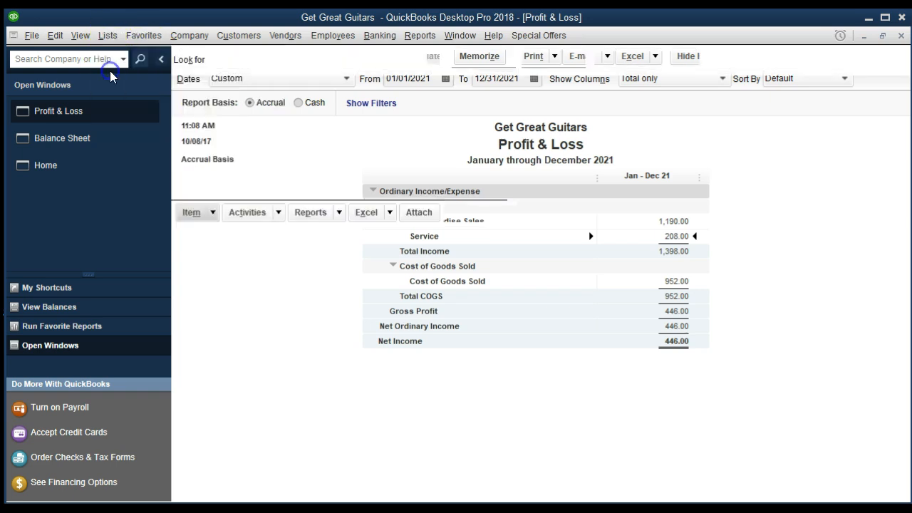
Check the Merchandise Sales and Service accounts in the Chart of Accounts, then return to Item List and Profit & Loss
click(111, 37)
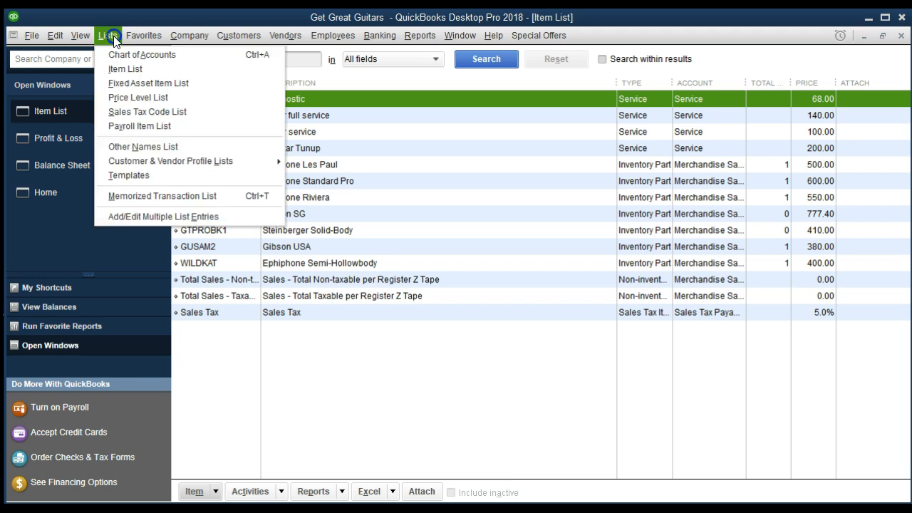
click(111, 54)
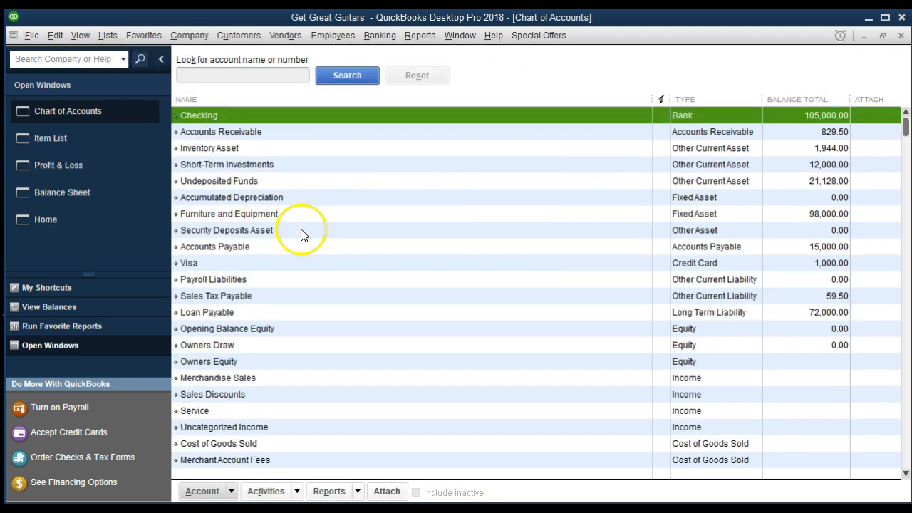
scroll(380, 303, down, 1)
click(623, 332)
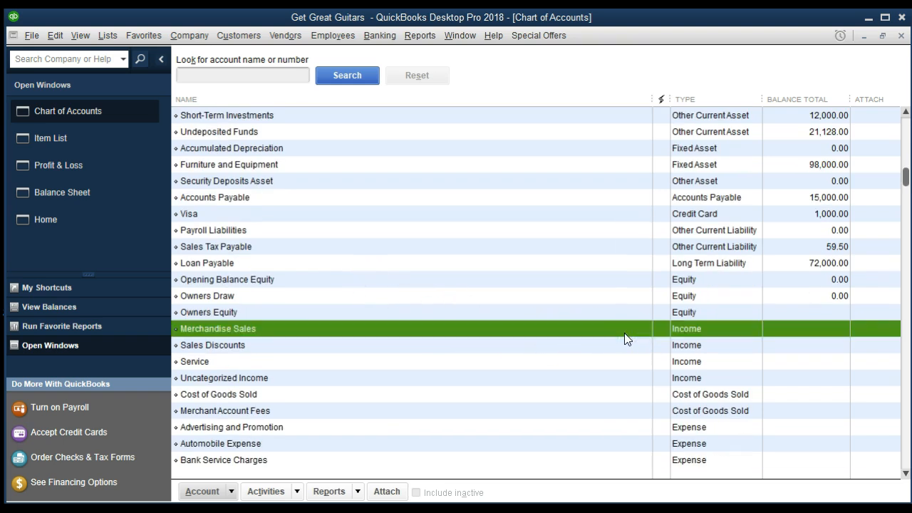
click(616, 363)
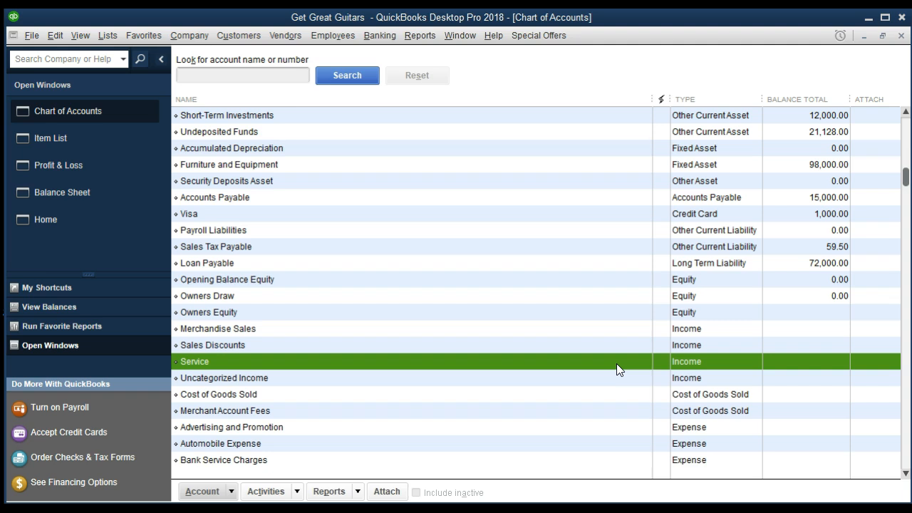
click(687, 364)
click(110, 143)
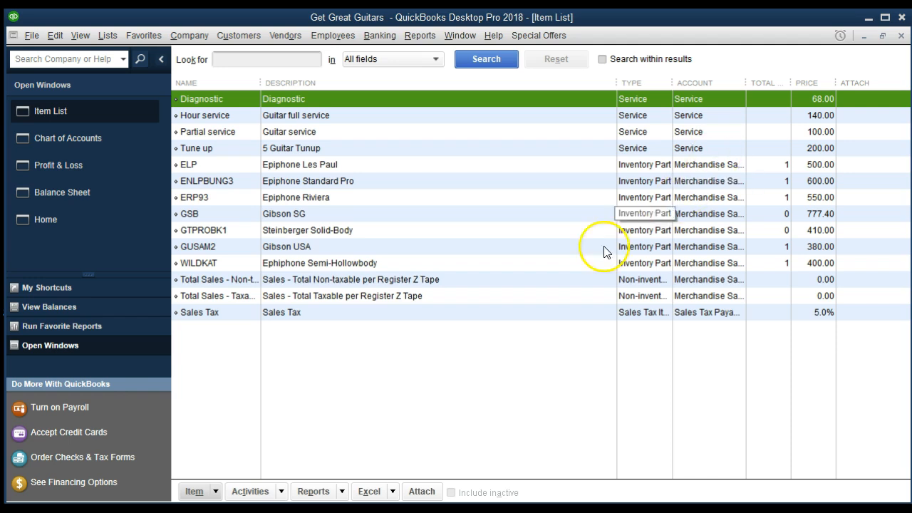
click(87, 169)
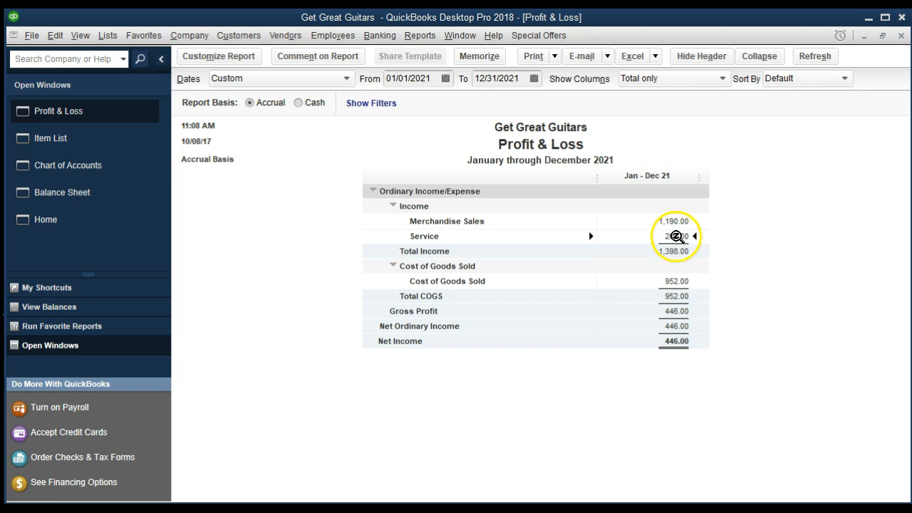
QuickZoom the 208.00 Service income and open sales receipt 2 from its transaction line
double_click(674, 236)
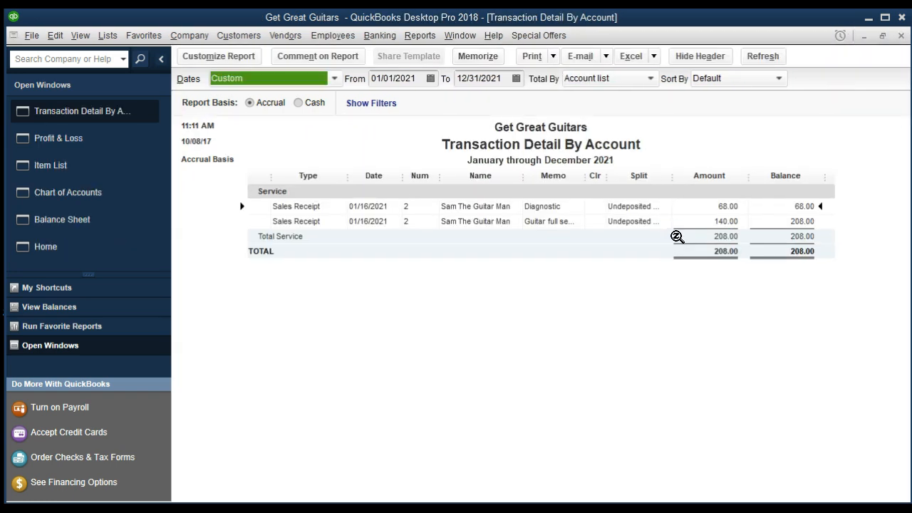
double_click(727, 222)
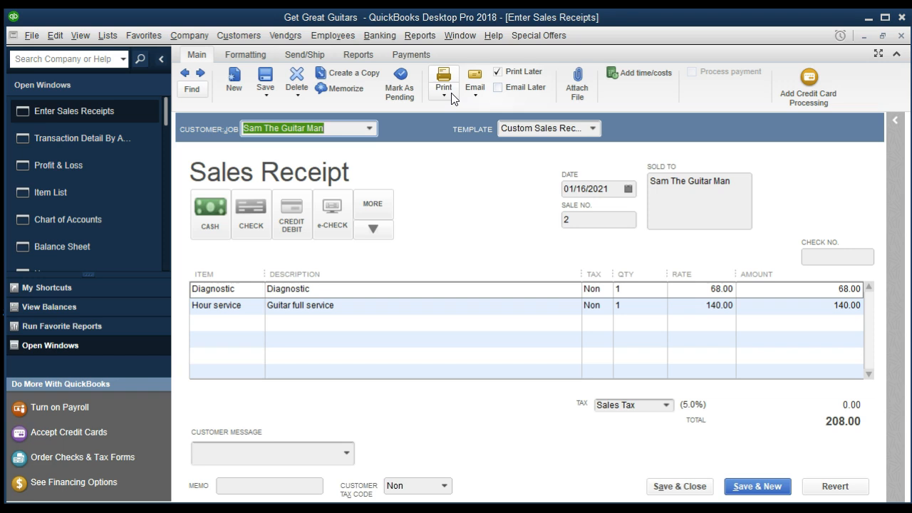
Print sales receipt 2 with CutePDF Writer selected as the printer
click(443, 75)
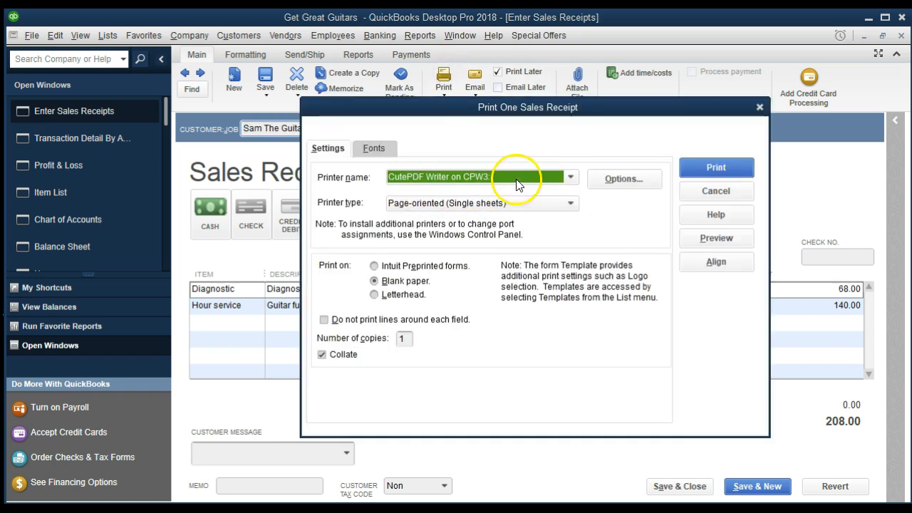
click(571, 177)
click(570, 176)
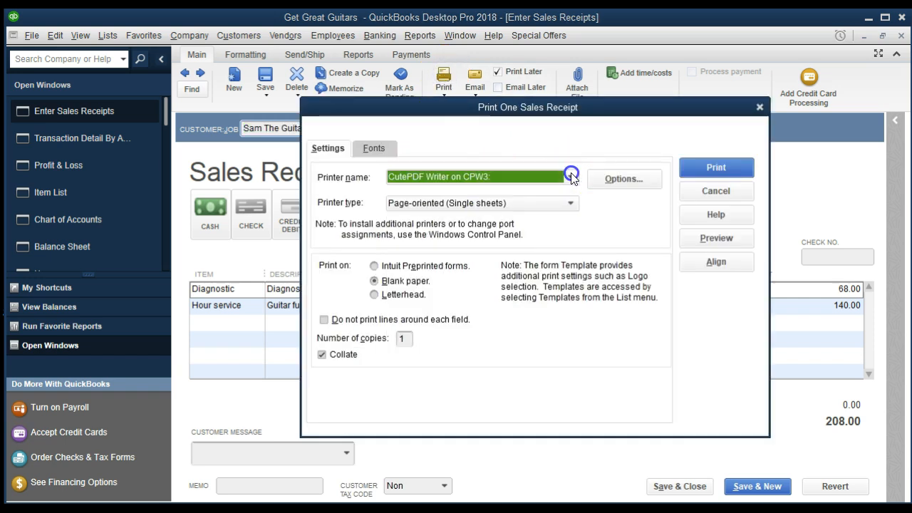
click(695, 170)
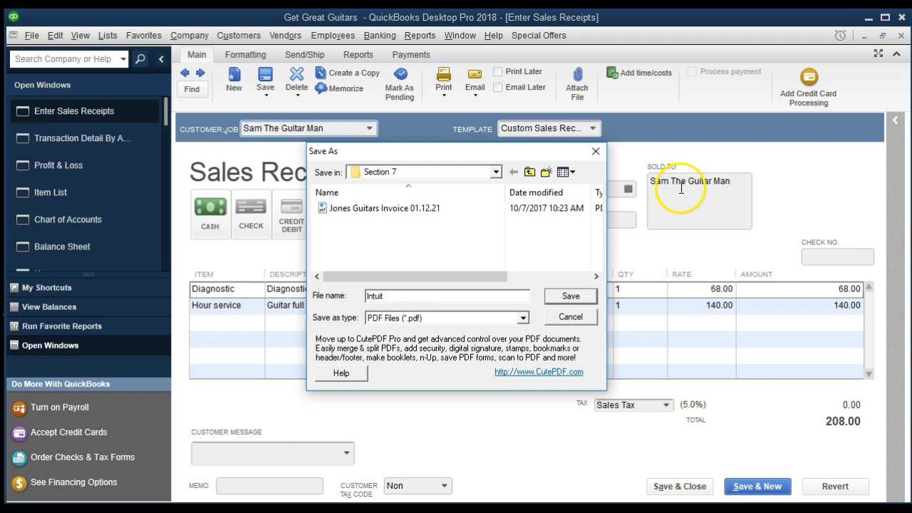
Save the PDF in Section 7, named Sales Receipt plus the customer name and 01.16.21
click(495, 171)
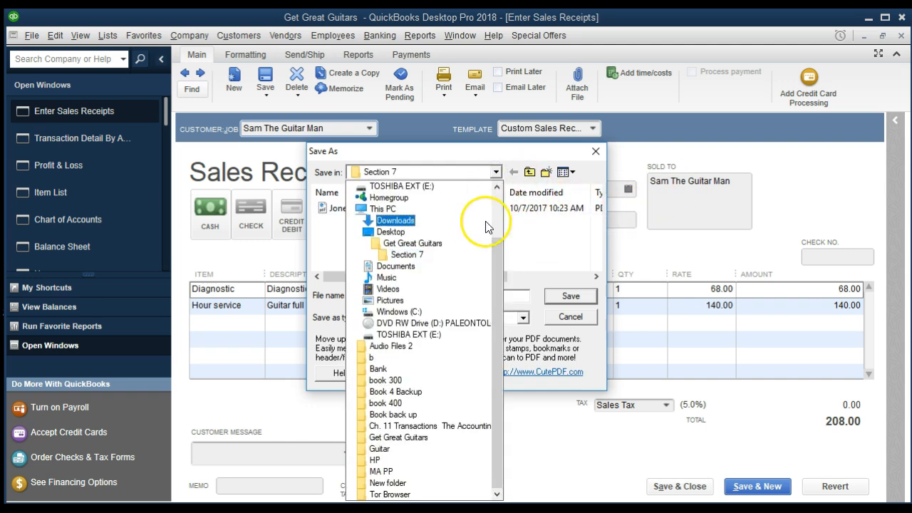
click(459, 258)
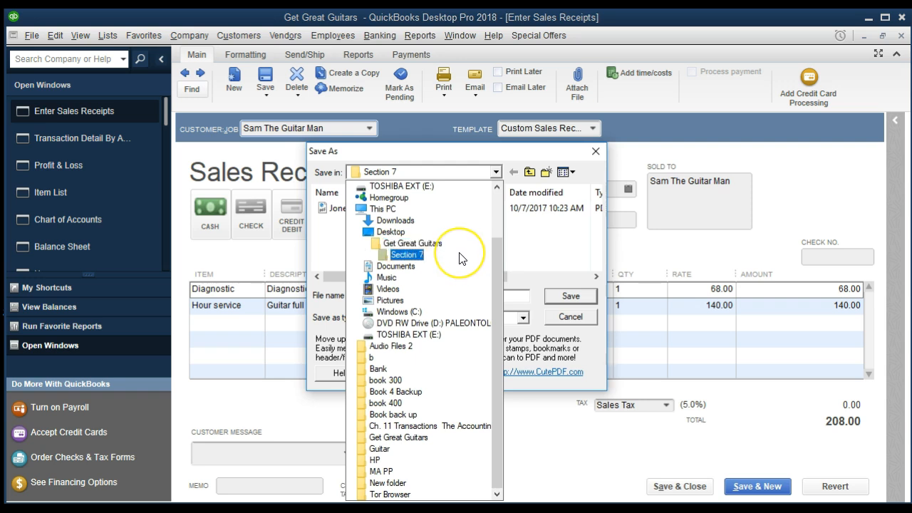
click(460, 258)
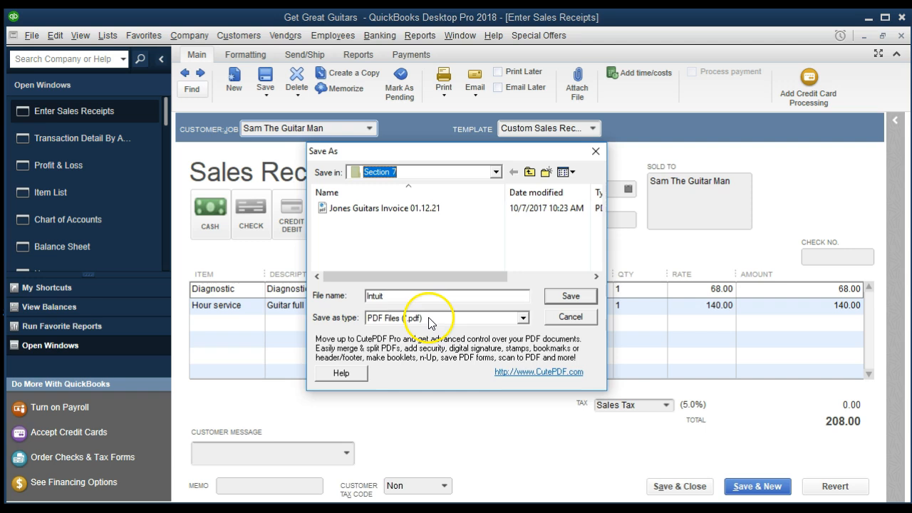
click(340, 292)
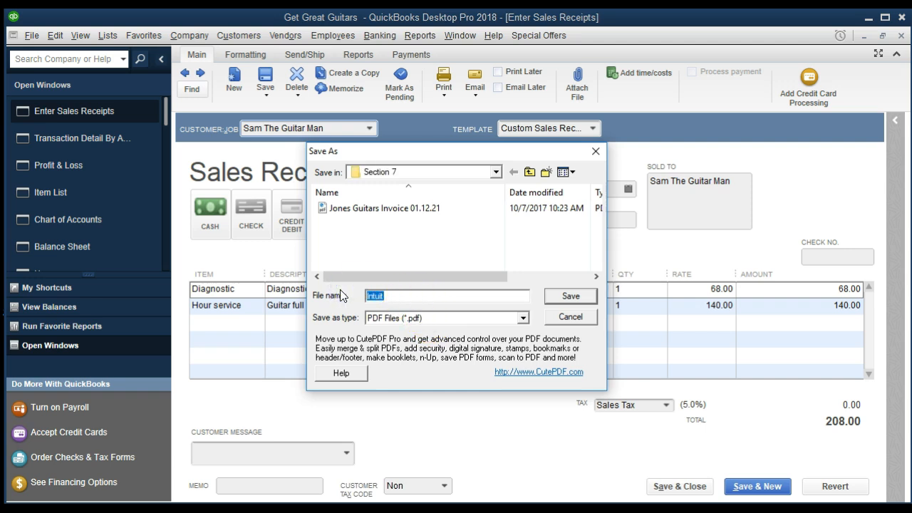
text(Sam The Guitar Man)
text(Sales Re)
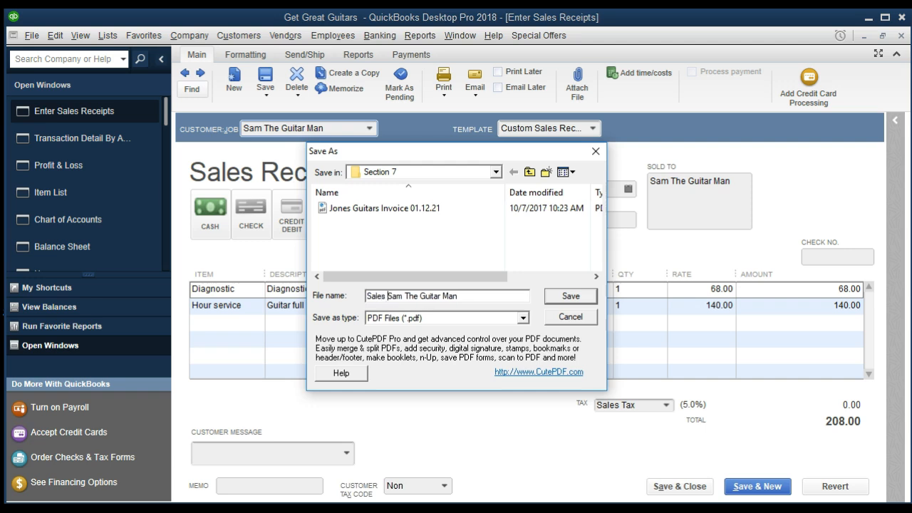
text(ceipt Sam)
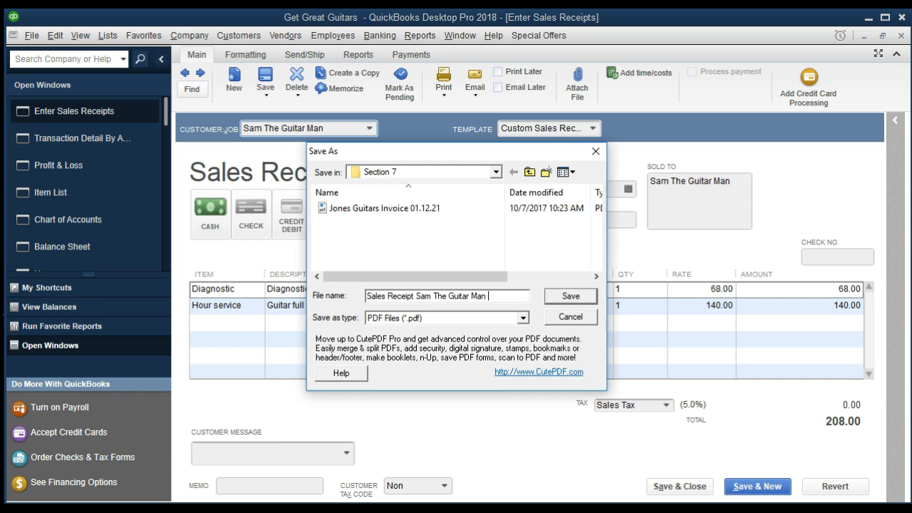
text( The Guitar Man 01.16.21)
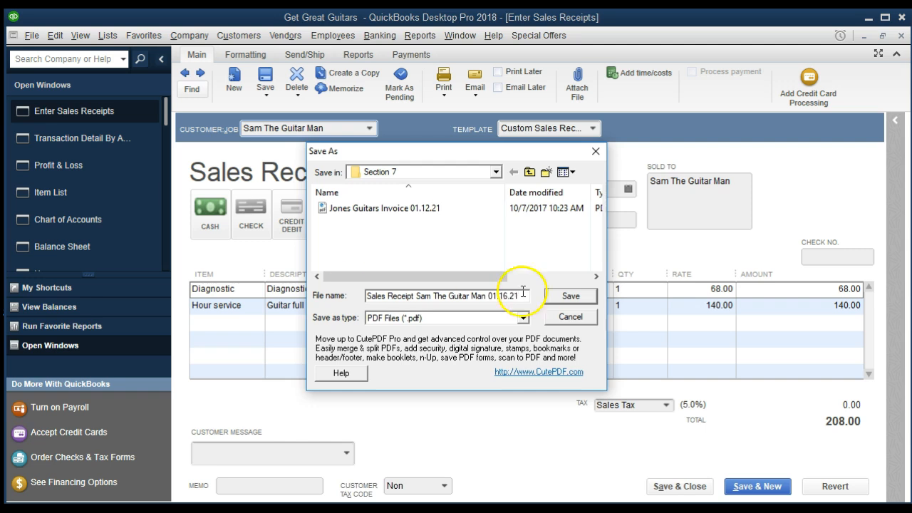
click(583, 295)
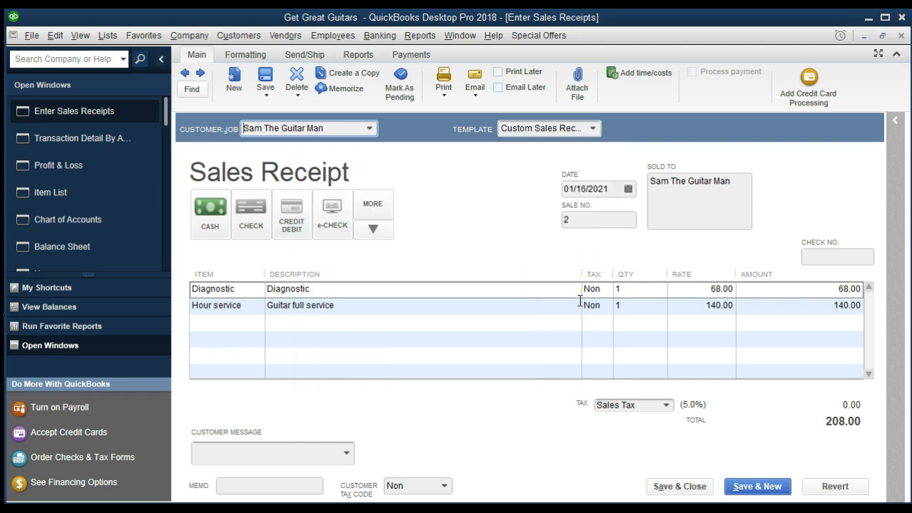